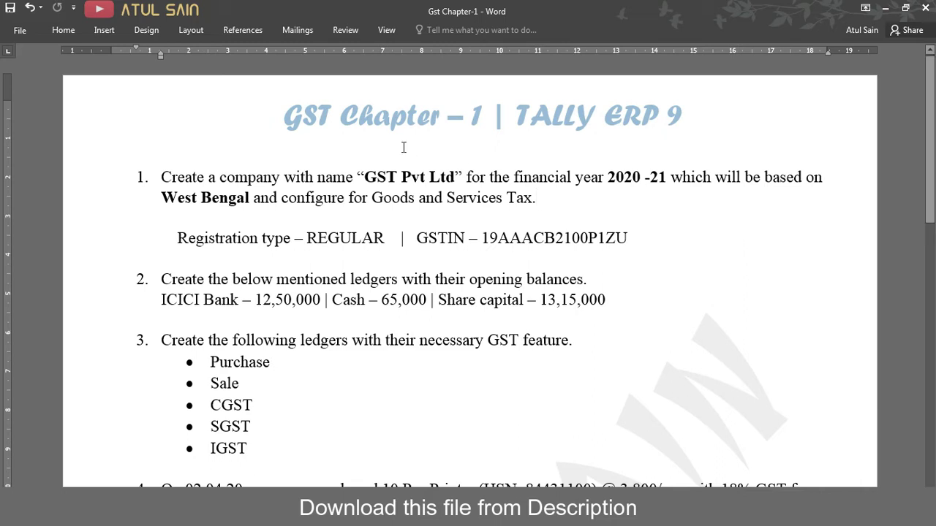
- Review the company requirements in the Word exercise, switch to Tally.ERP 9 and start a new company named GST Pvt Ltd
left_click_drag(162, 179, 594, 195)
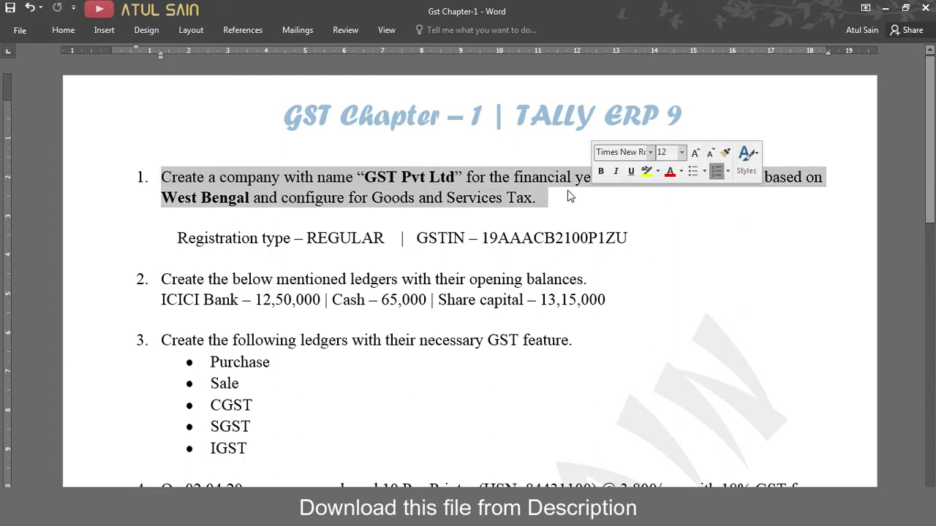
left_click(548, 199)
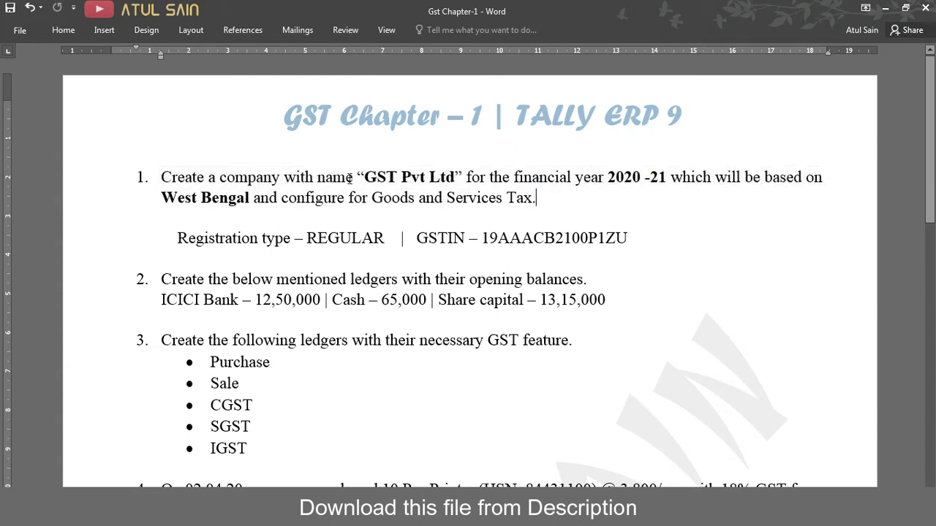
left_click_drag(364, 177, 456, 180)
key("alt+Tab")
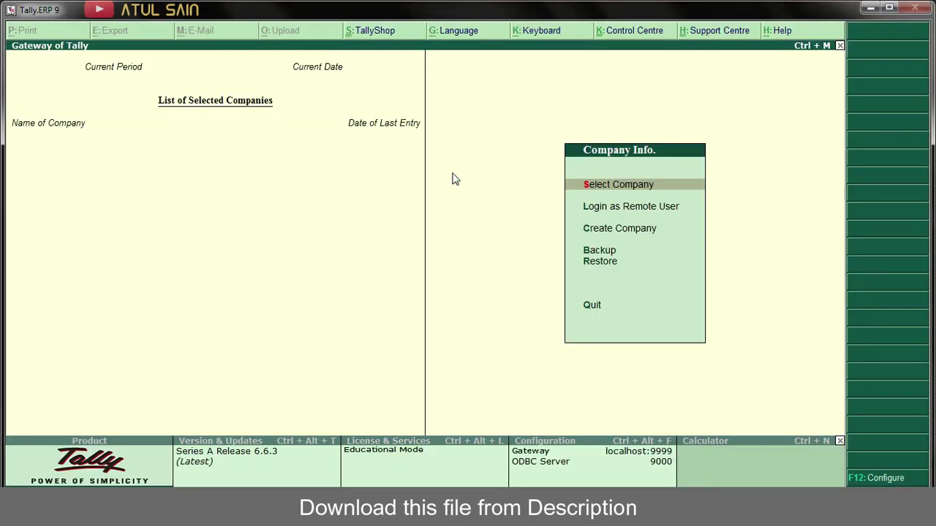
key("Down")
key("Down")
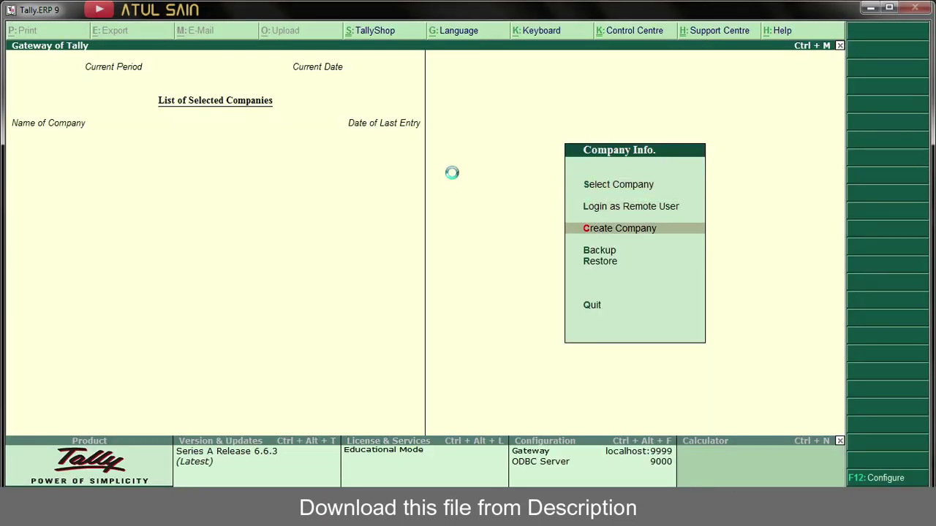
key("Return")
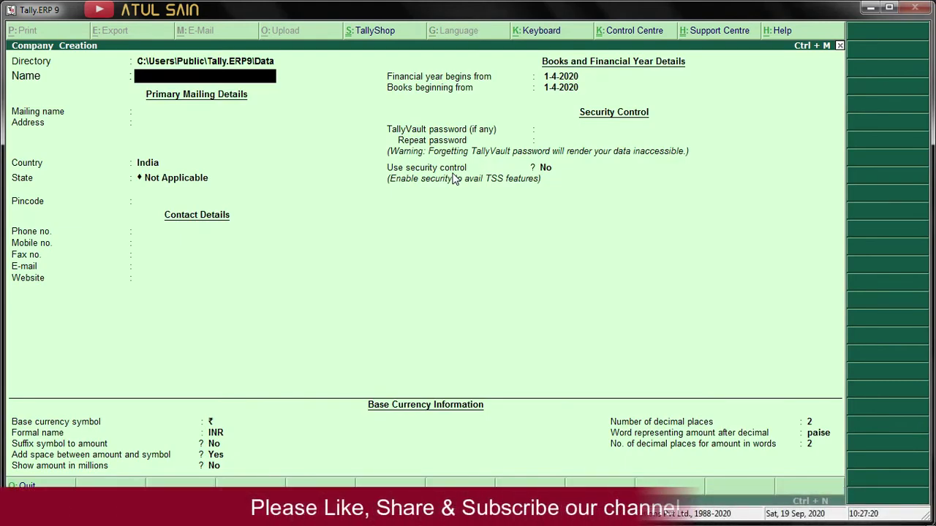
type("GST Pvt Ltd")
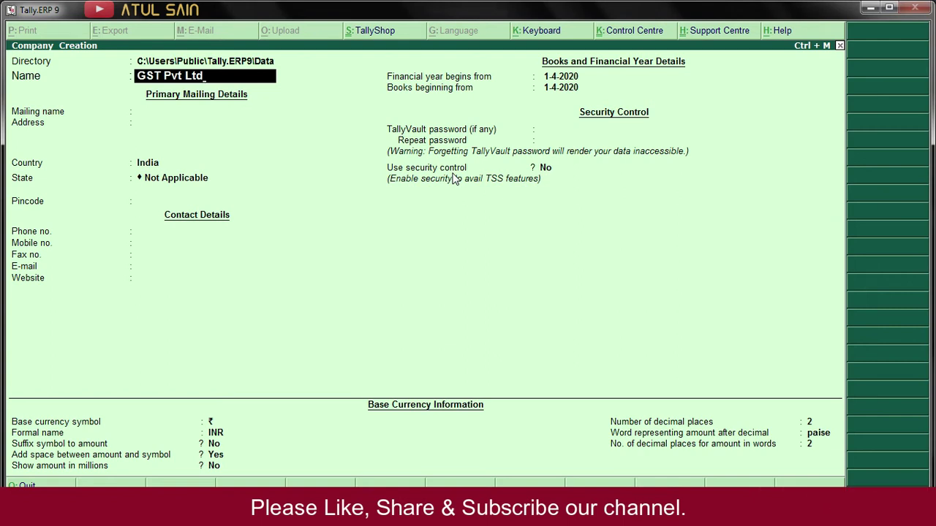
key("Return")
- Check the required state in the Word exercise, keep the mailing name GST Pvt Ltd and set the company's state to West Bengal
key("alt+Tab")
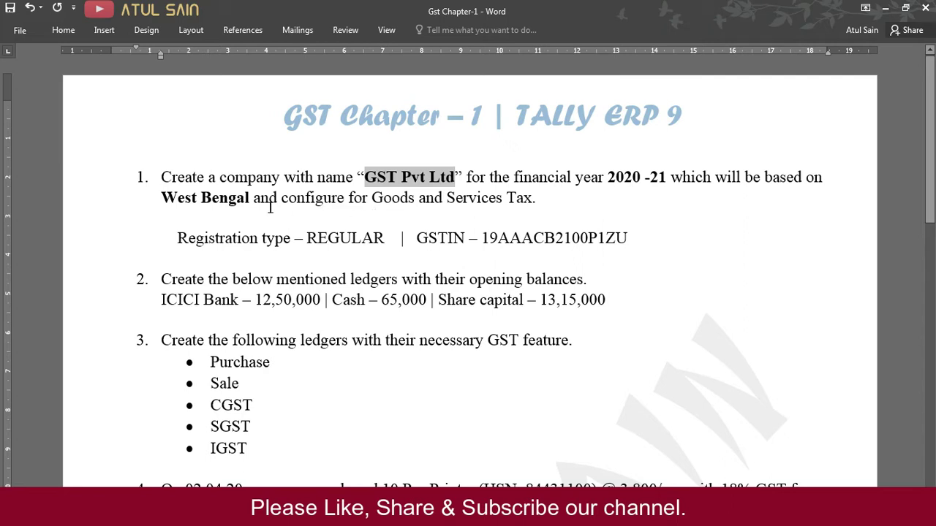
key("alt+Tab")
key("Return")
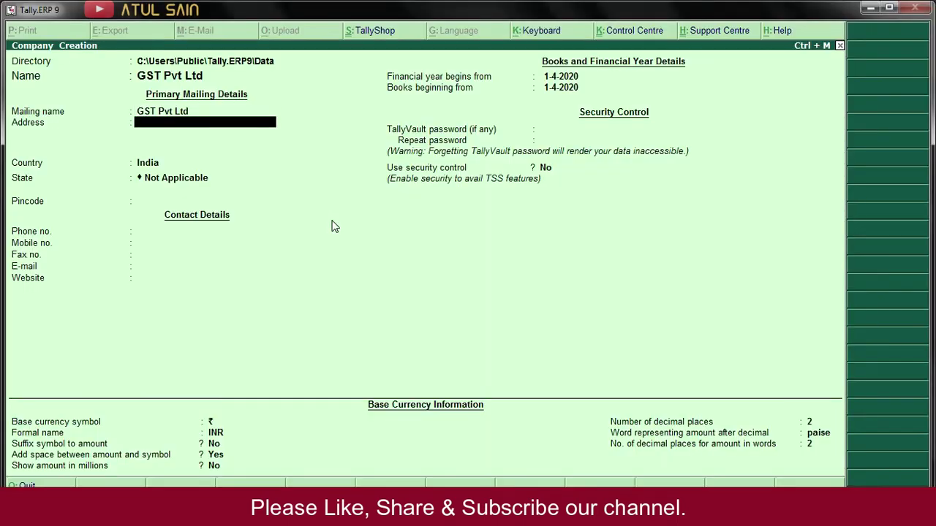
key("Return")
key("Return")
type("WES")
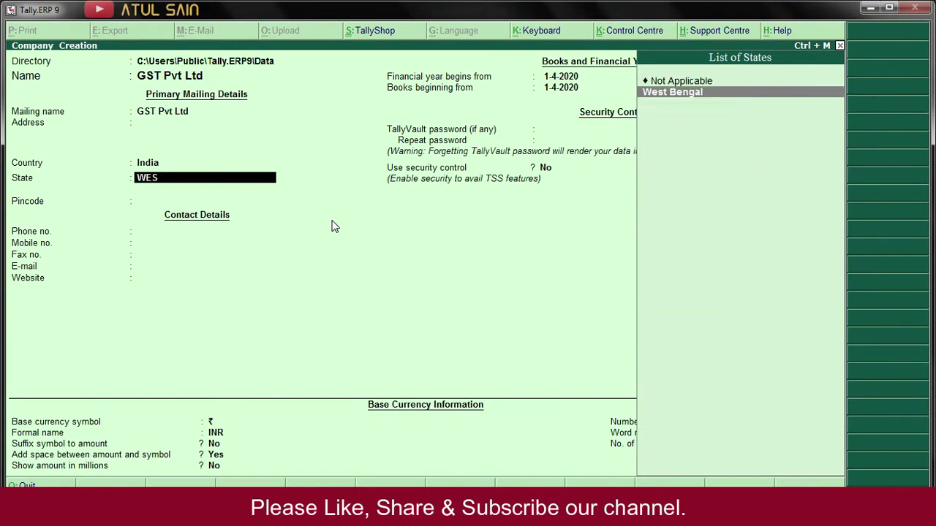
key("Return")
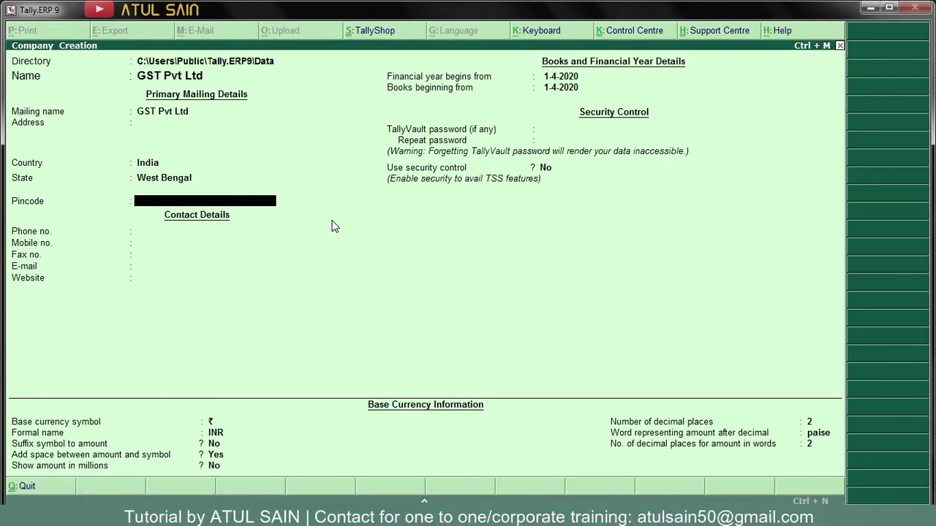
- Leave the pincode and contact details blank, keep the remaining company defaults and save the new company
key("Return")
key("Return")
key("Return")
key("Return")
key("Return")
key("Return")
key("Return")
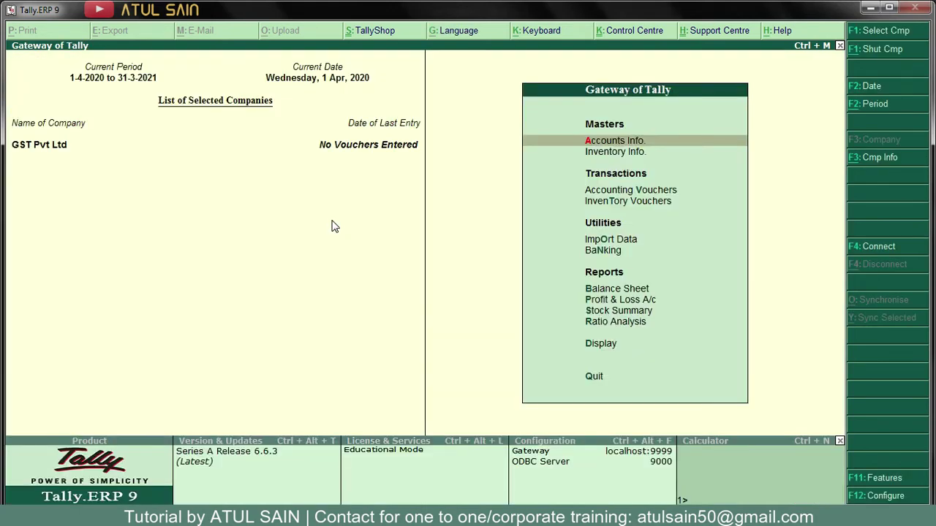
- Check the tax requirement in the Word exercise, enable Goods and Services Tax for GST Pvt Ltd and open its GST details
key("alt+Tab")
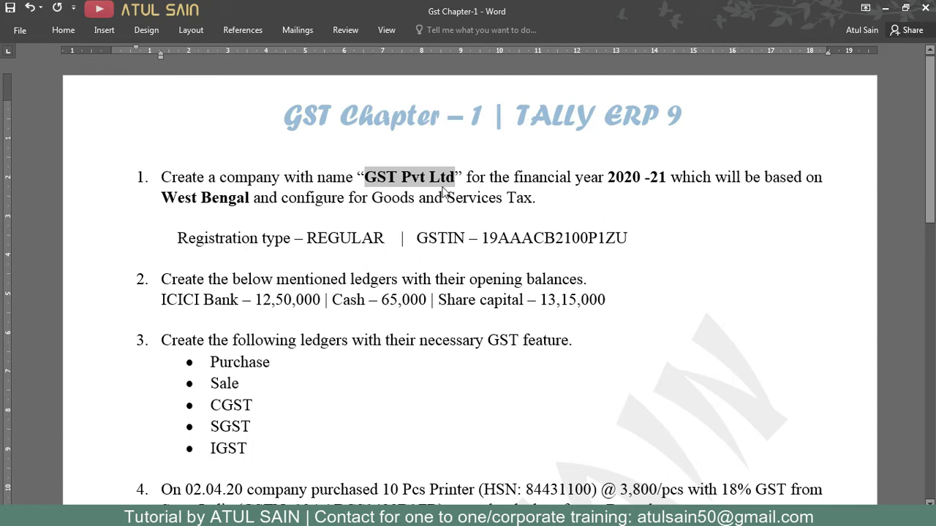
left_click_drag(282, 197, 542, 205)
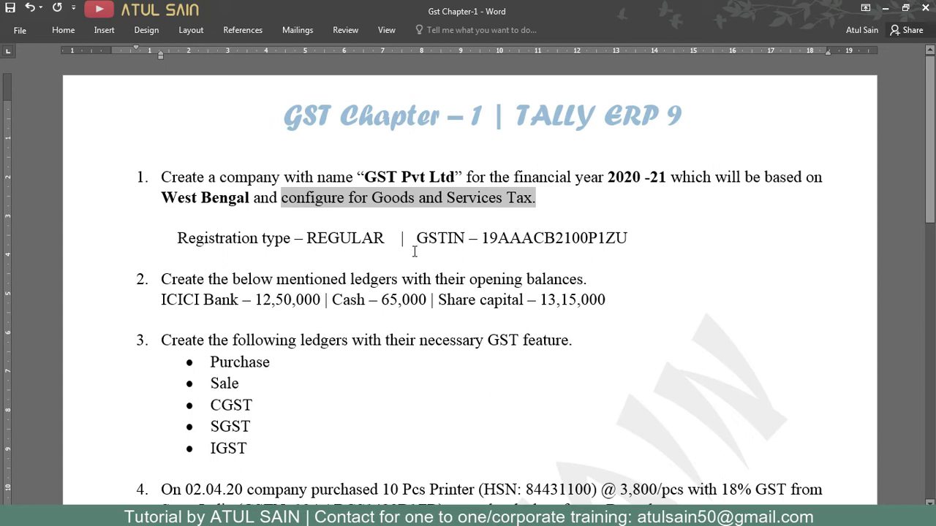
key("alt+Tab")
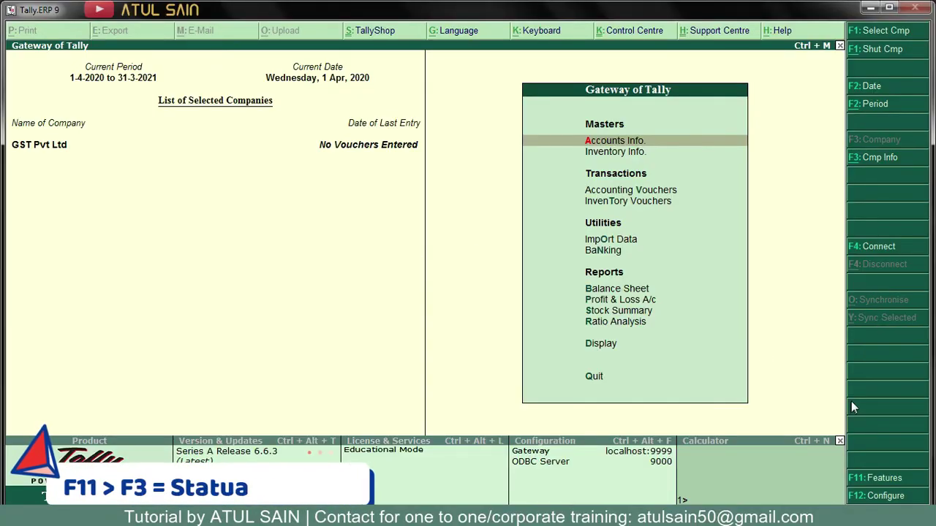
left_click(893, 479)
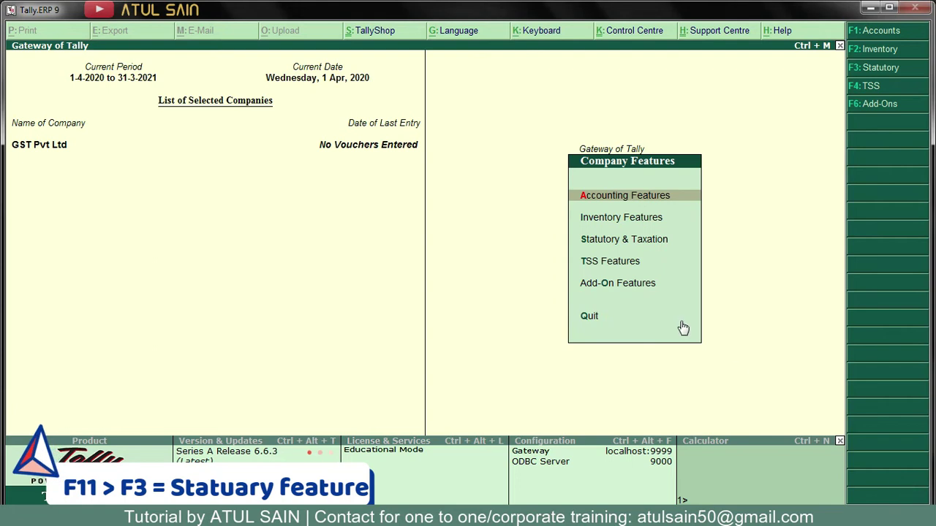
key("Down")
key("Down")
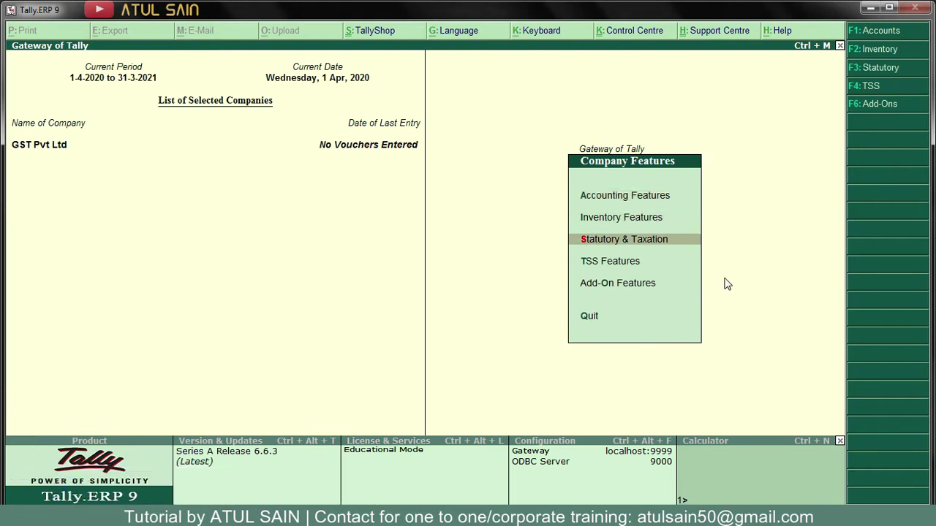
key("Return")
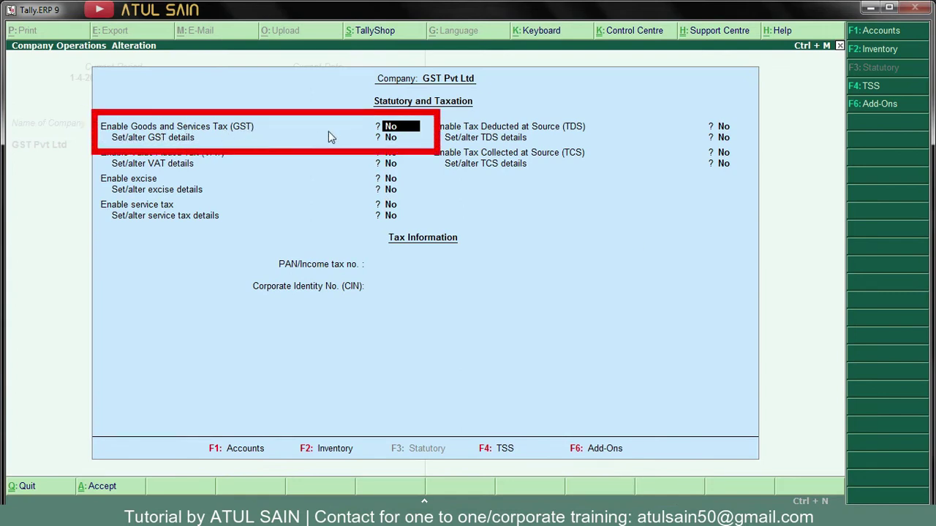
type("y")
key("Return")
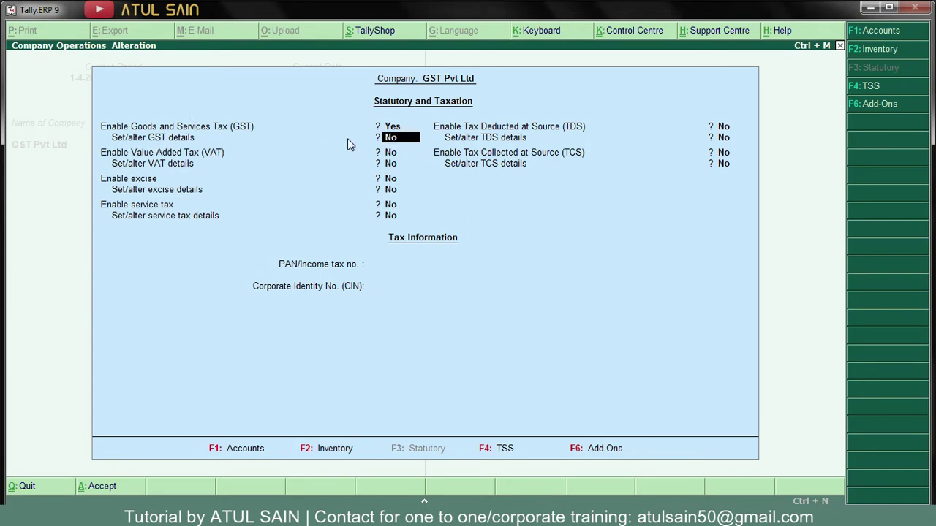
type("Y")
key("Return")
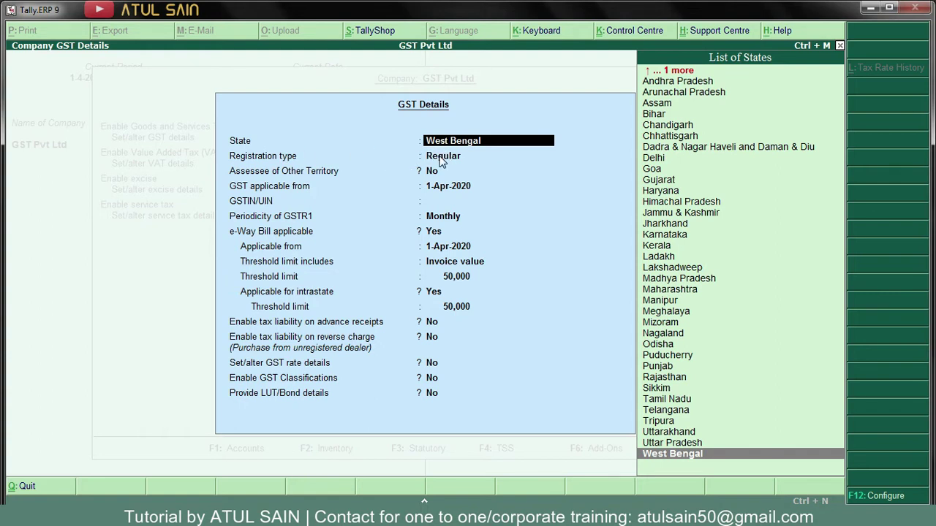
- Keep West Bengal, Regular registration, Assessee of Other Territory as No and GST applicable from 1-Apr-2020, checking the registration type against the Word exercise
key("Return")
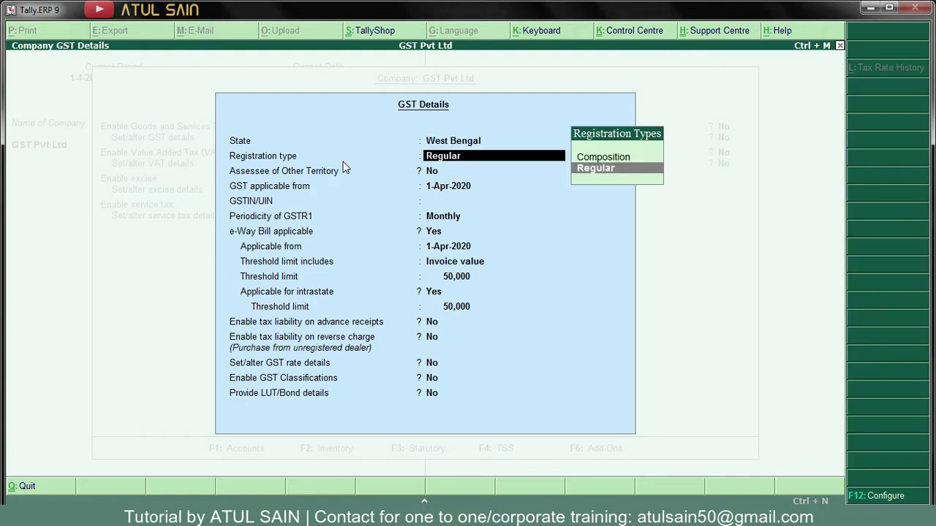
key("alt+Tab")
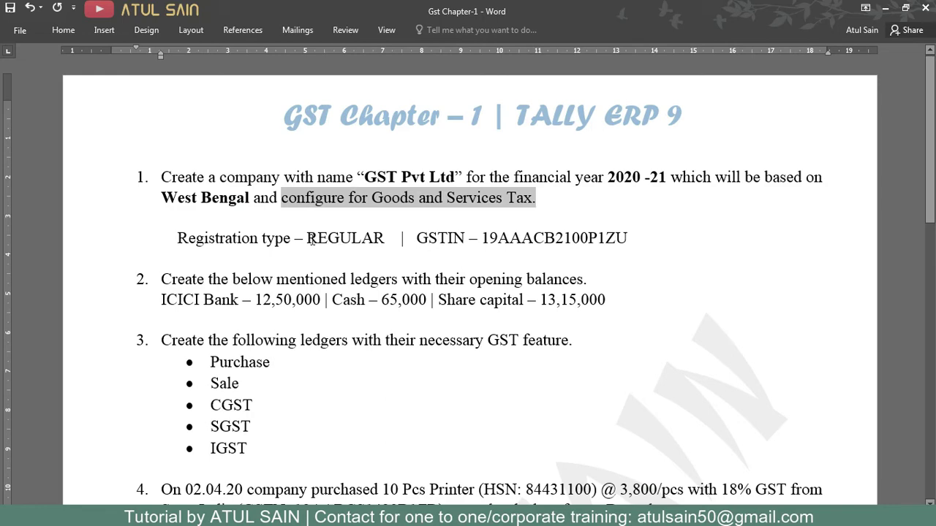
key("alt+Tab")
key("Return")
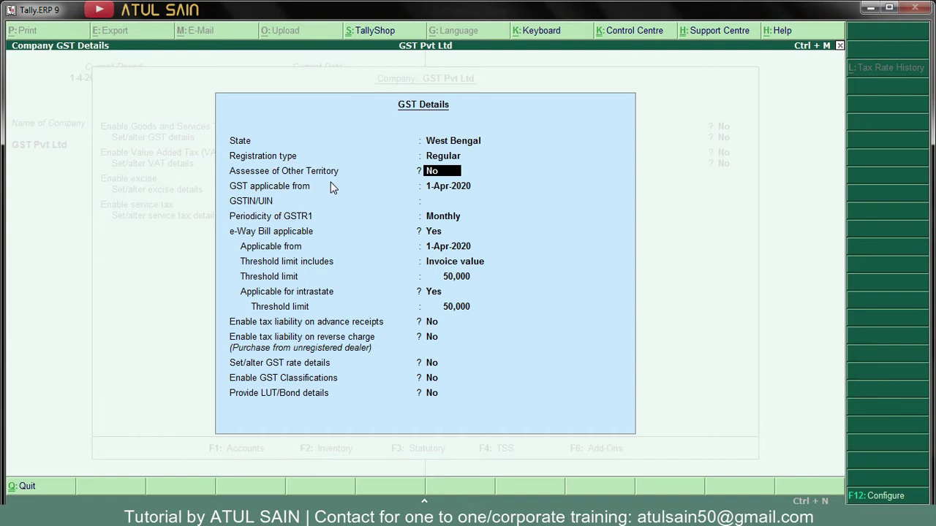
key("Return")
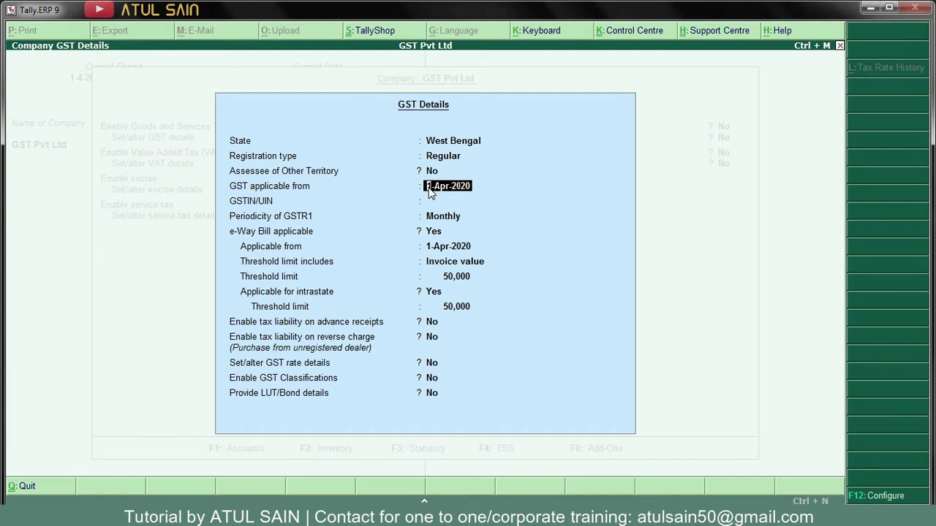
key("Return")
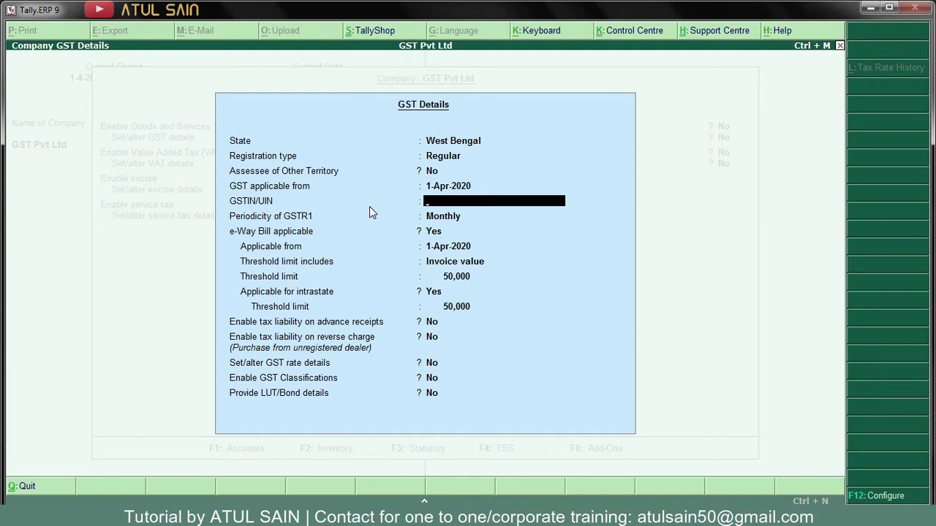
- Copy the company's GSTIN from the Word exercise into the GSTIN/UIN field of the GST details
key("alt+Tab")
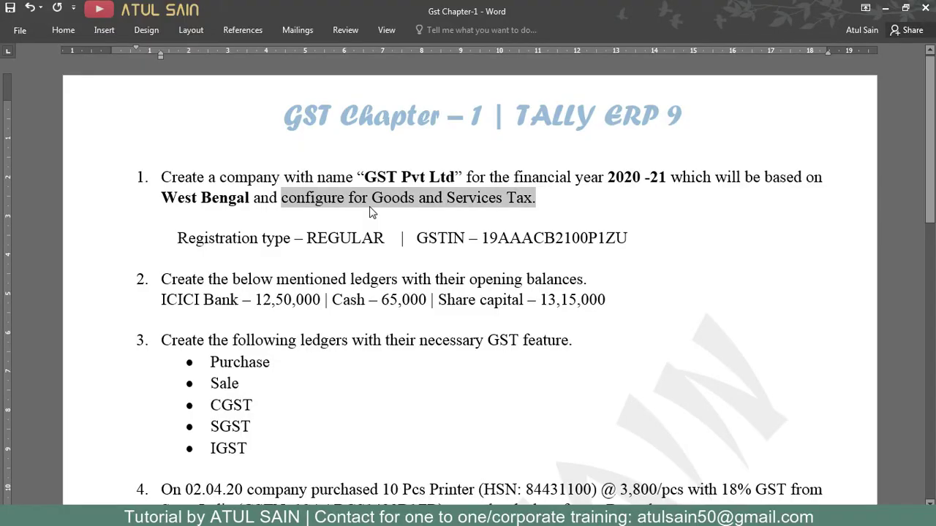
left_click_drag(482, 239, 499, 241)
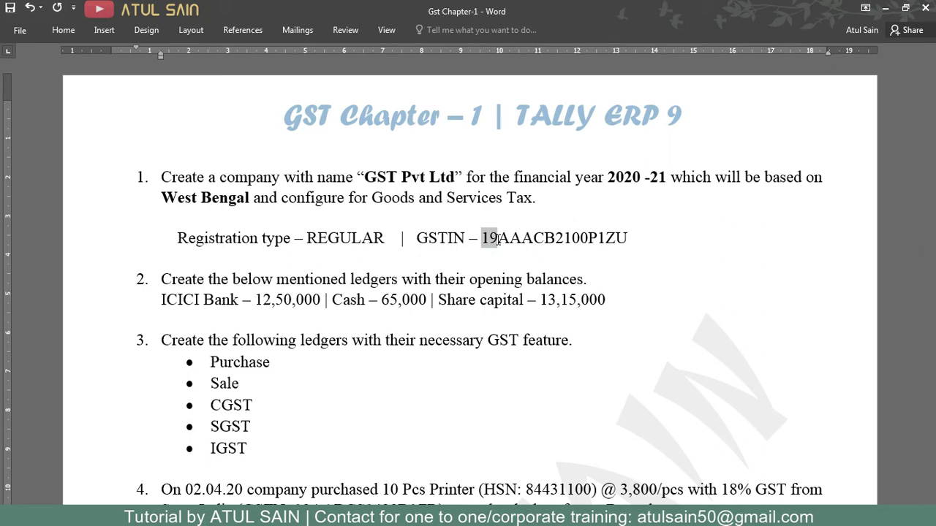
left_click_drag(500, 241, 597, 248)
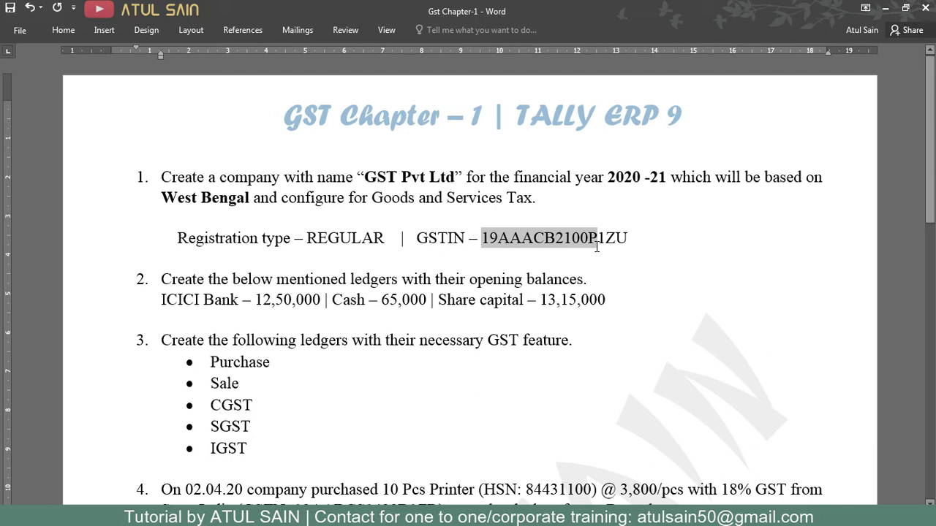
left_click_drag(597, 247, 629, 242)
key("alt+Tab")
key("ctrl+alt+v")
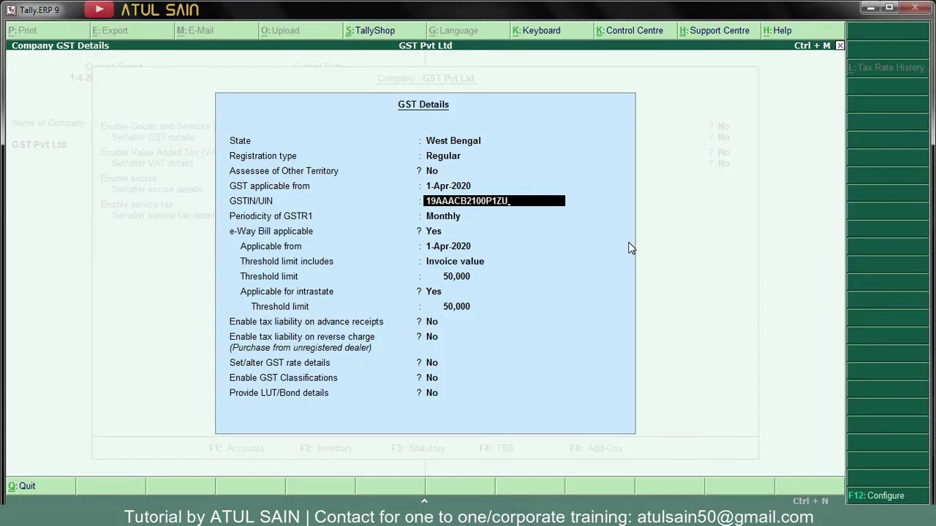
key("Return")
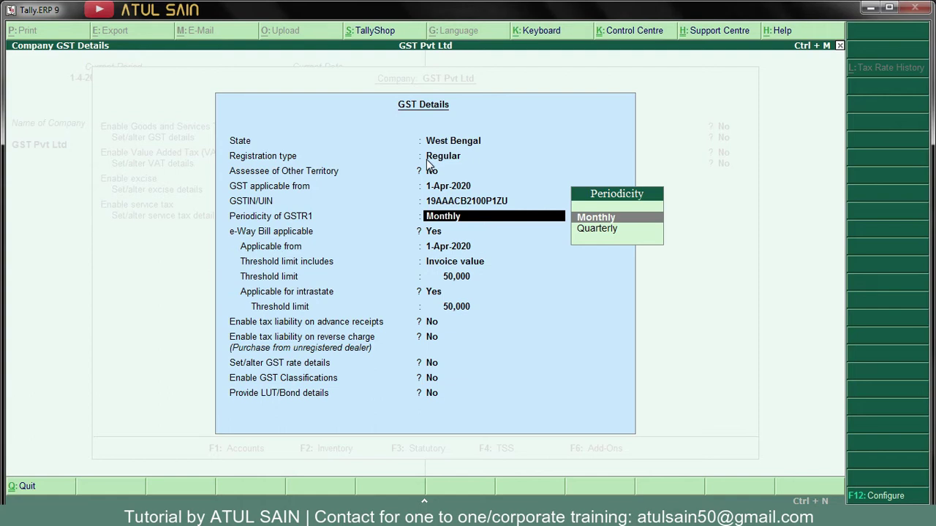
- Keep Monthly GSTR1 periodicity and e-Way Bill applicable from 1-Apr-2020, save the GST and statutory settings, and return to the Gateway of Tally
key("Return")
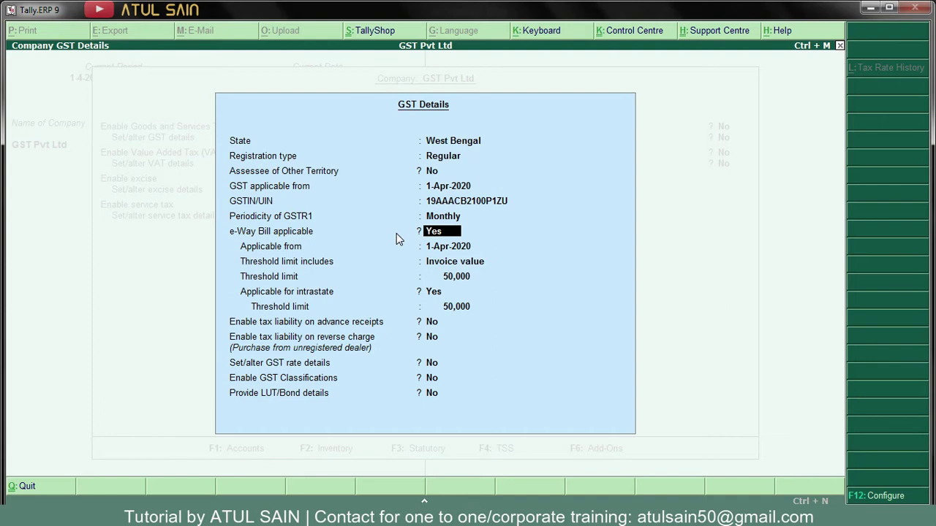
key("Return")
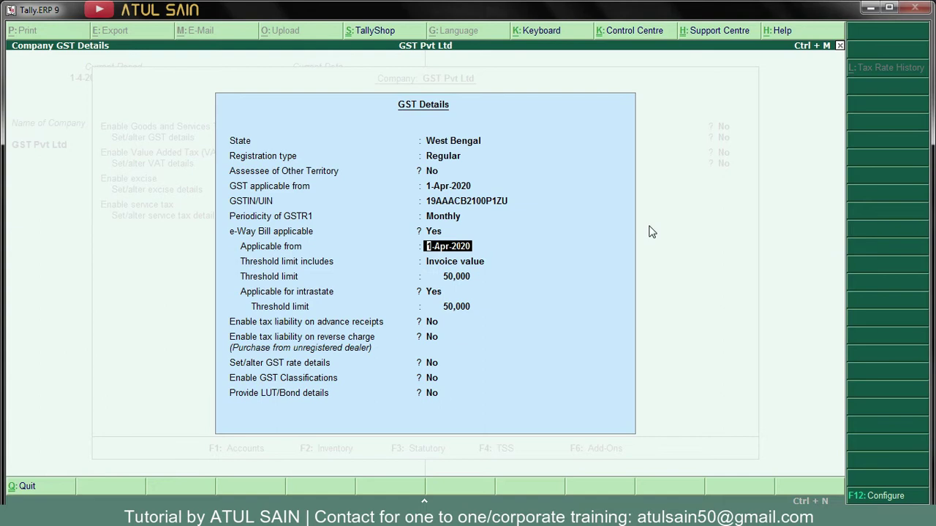
key("Return")
key("Return")
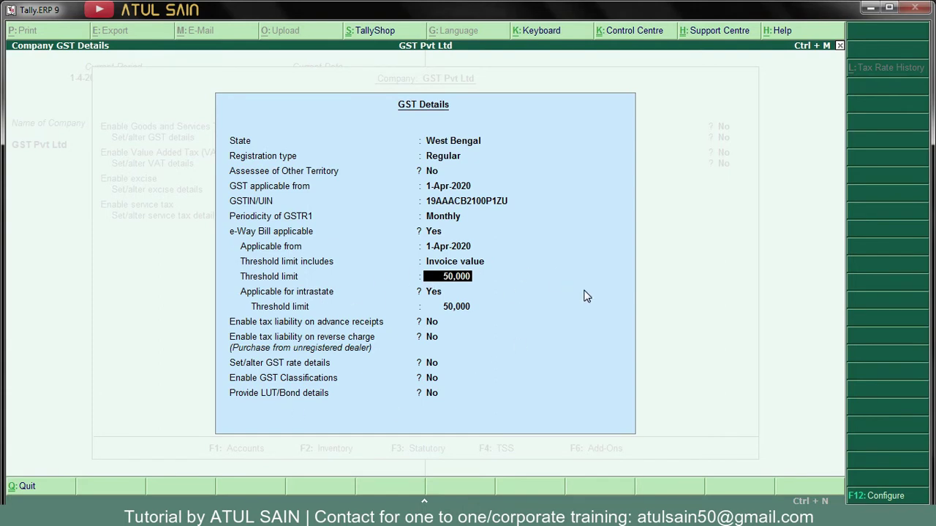
key("ctrl+a")
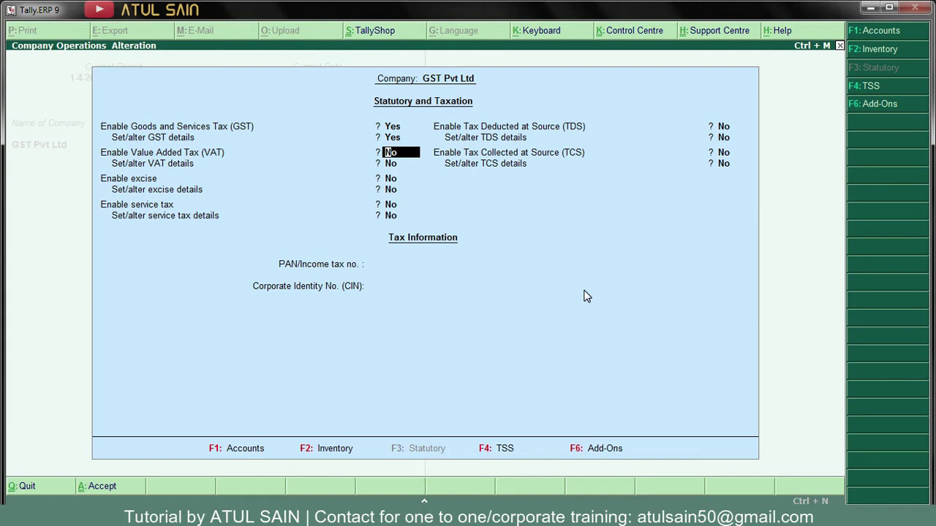
key("ctrl+a")
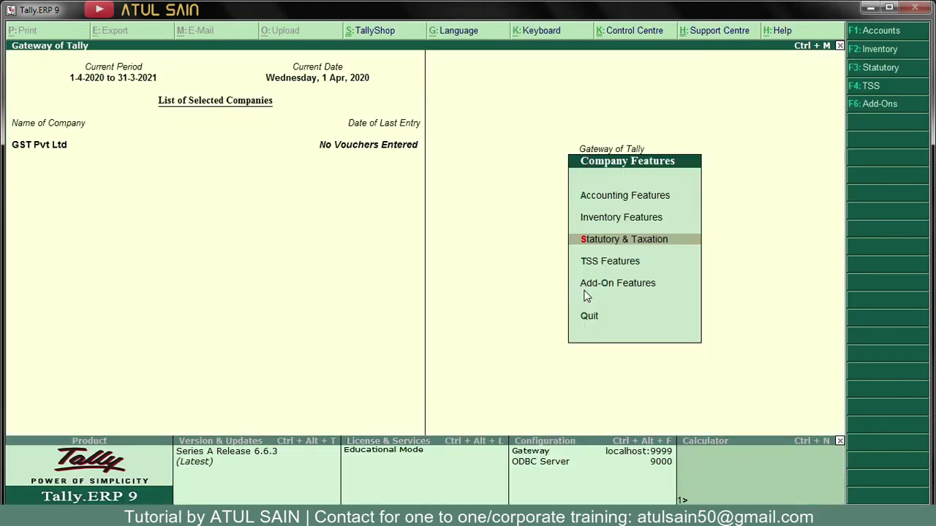
key("Escape")
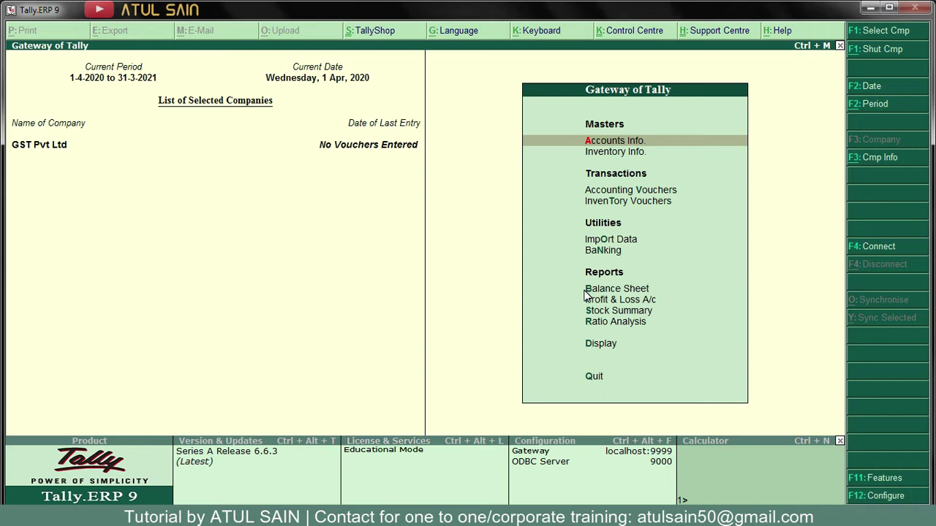
- Review the ledgers and opening balances required by item 2 of the Word exercise, and open single ledger creation in Tally
key("alt+Tab")
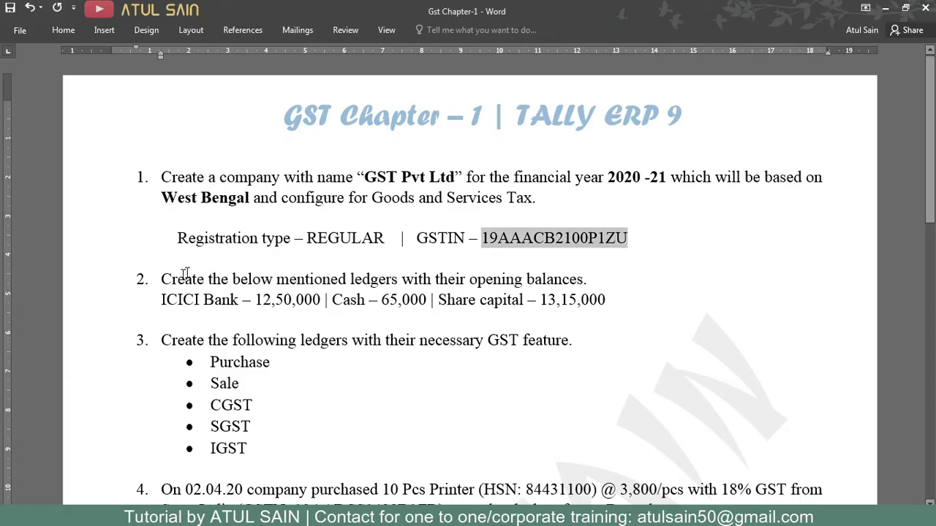
left_click_drag(161, 279, 582, 294)
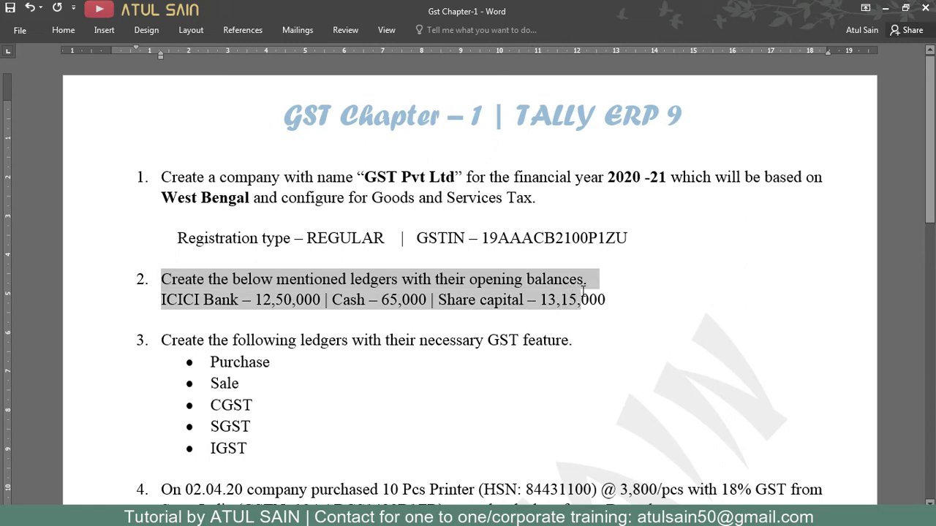
left_click(298, 303)
left_click_drag(161, 300, 235, 307)
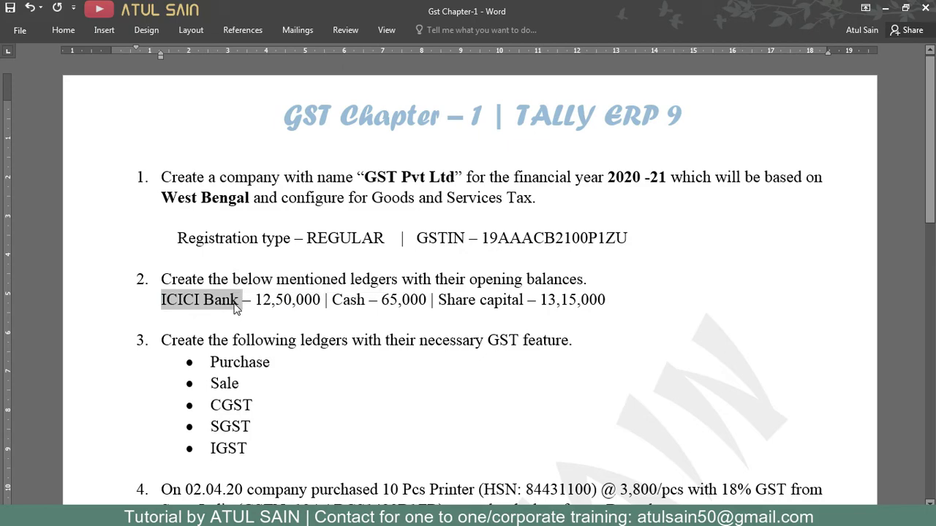
key("alt+Tab")
key("Up")
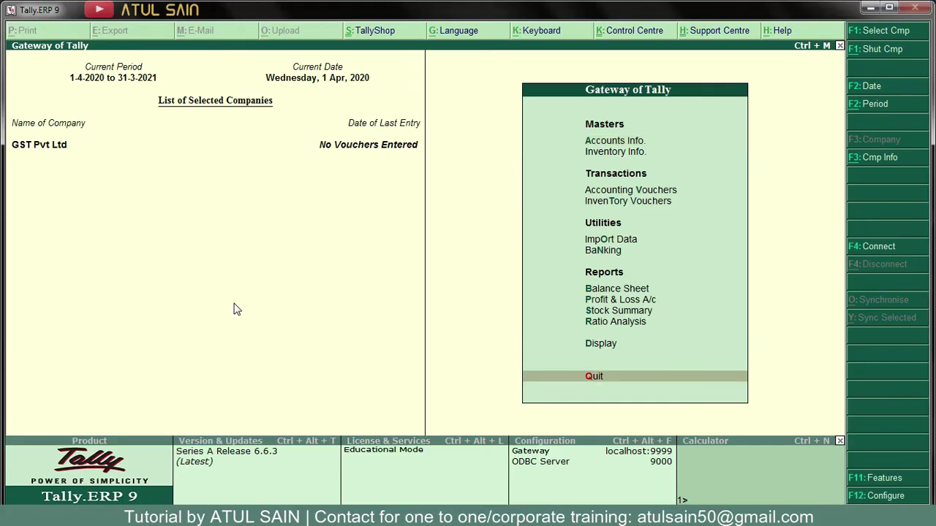
key("Down")
key("Return")
key("Down")
key("Return")
key("Return")
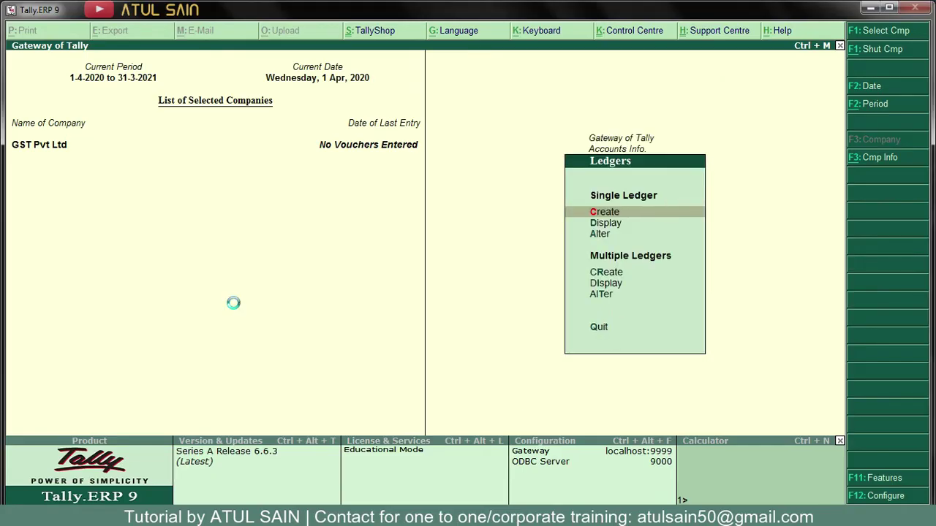
- Name the new ledger ICICI Bank, place it under Bank Accounts and keep its remaining details at their defaults
type("ICICI Bank")
key("Return")
key("Return")
type("B")
key("Return")
key("Return")
key("Return")
key("Return")
key("Return")
key("Return")
key("Return")
key("Return")
key("Return")
- Enter the ICICI Bank opening balance of 1250000 from the Word exercise and save the ledger
key("alt+Tab")
key("alt+Tab")
type("1250000")
key("Return")
key("Return")
key("Return")
- Check the Cash requirement in the Word exercise, leave ledger creation and open the existing Cash ledger for alteration
key("alt+Tab")
key("alt+Tab")
key("Escape")
key("Down")
key("Down")
key("Return")
key("Return")
- Set the Cash ledger's opening balance to 65000 as given in the Word exercise, and save the ledger
key("Return")
key("Return")
key("Return")
key("Return")
key("Return")
key("Return")
key("alt+Tab")
key("alt+Tab")
type("65000")
key("Return")
key("Return")
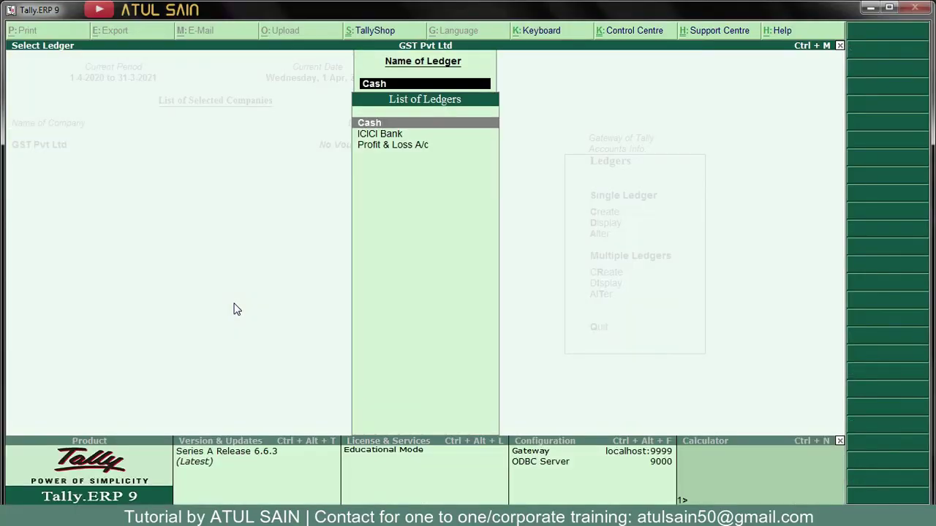
key("Escape")
- Start a new ledger named Share Capital under Capital Account, keeping its remaining details at their defaults
key("alt+Tab")
key("alt+Tab")
key("Return")
type("Share Capital")
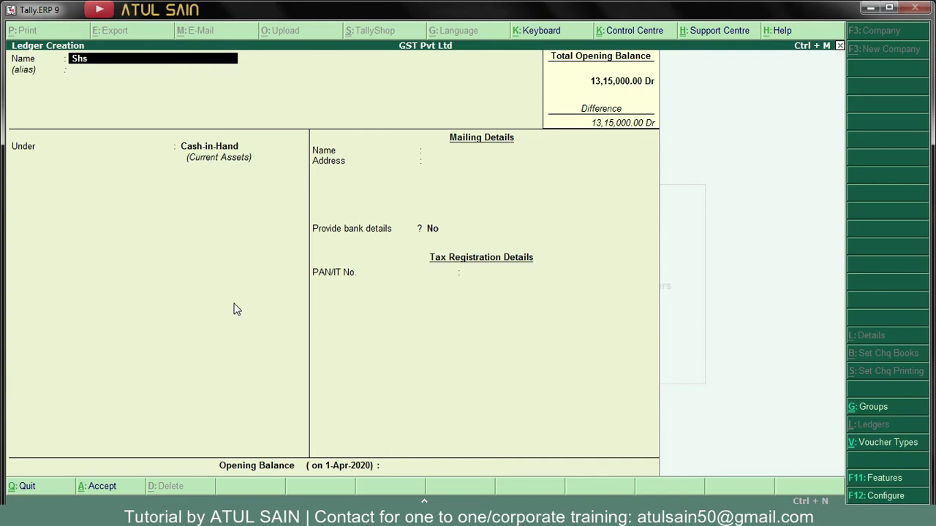
key("Return")
type("Capit")
key("Return")
key("Return")
key("Return")
key("Return")
key("Return")
key("Return")
key("Return")
- Enter the Share Capital opening balance of 1315000 from the Word exercise, save the ledger and return to the Gateway of Tally
key("alt+Tab")
key("alt+Tab")
type("1315000")
key("Return")
key("Return")
key("Return")
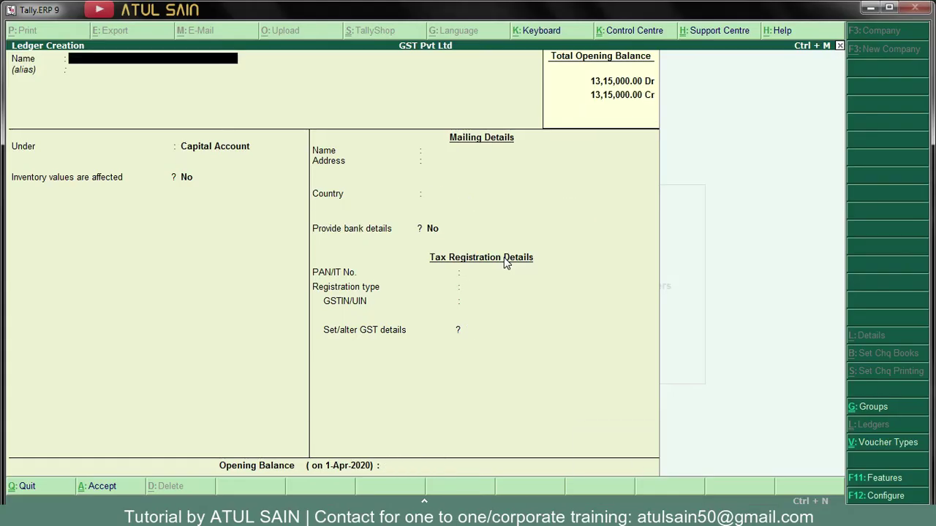
key("Escape")
key("Escape")
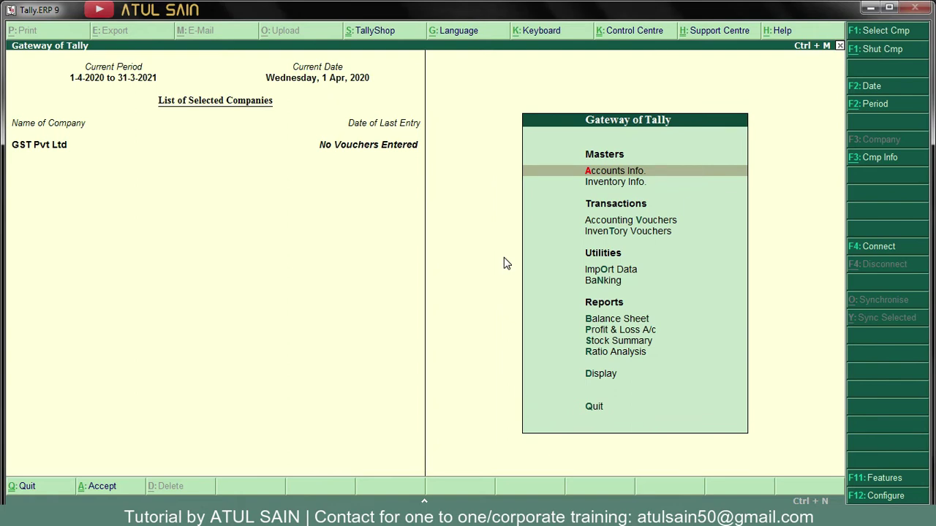
- Review item 3 of the Word exercise for the ledgers needing GST features, and open single ledger creation in Tally
key("alt+Tab")
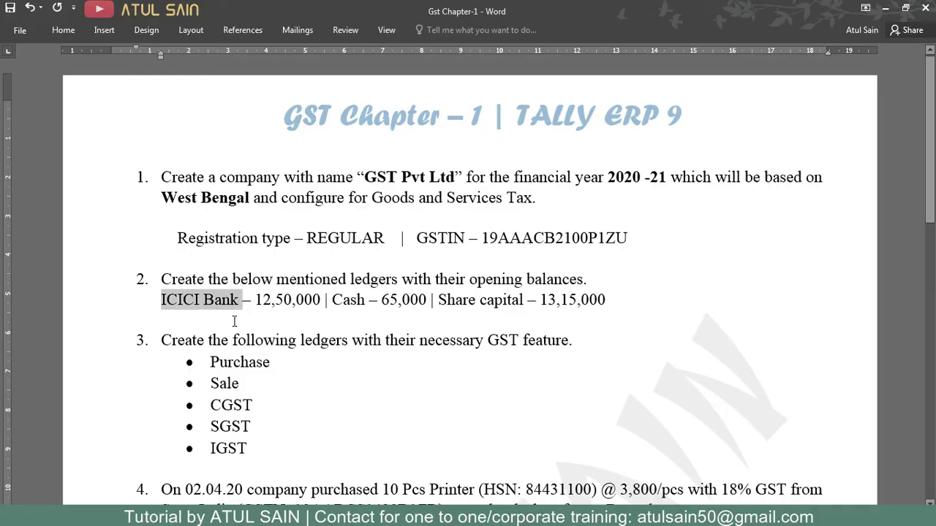
scroll(234, 322, "down", 3)
left_click(161, 218)
left_click_drag(193, 218, 558, 225)
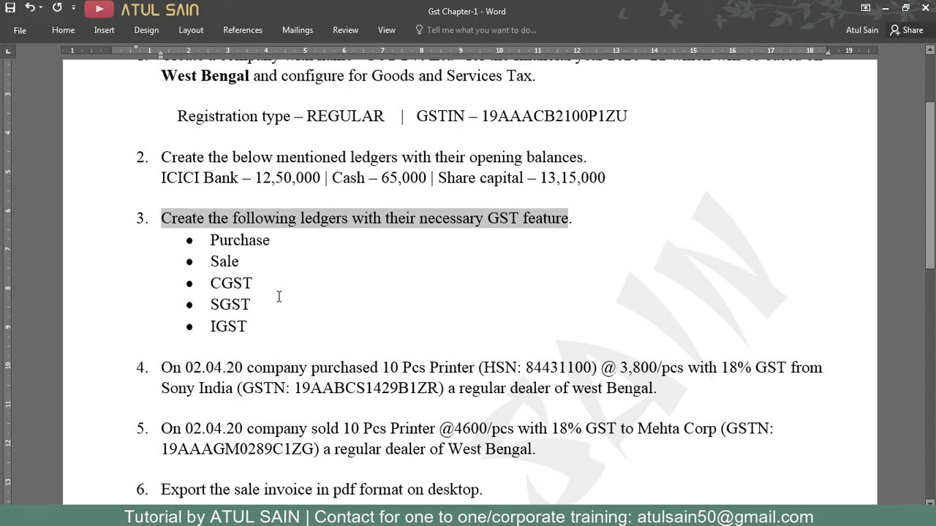
key("alt+Tab")
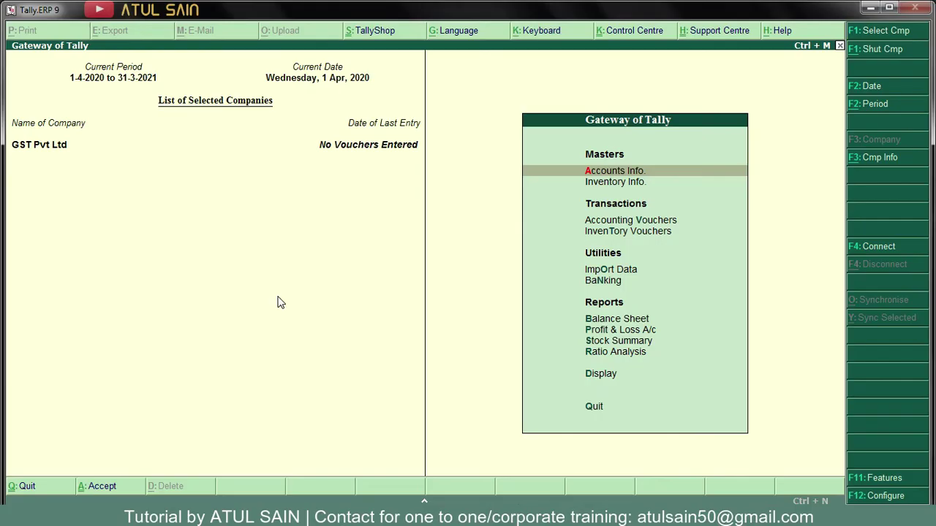
key("Return")
key("Down")
key("Return")
key("Return")
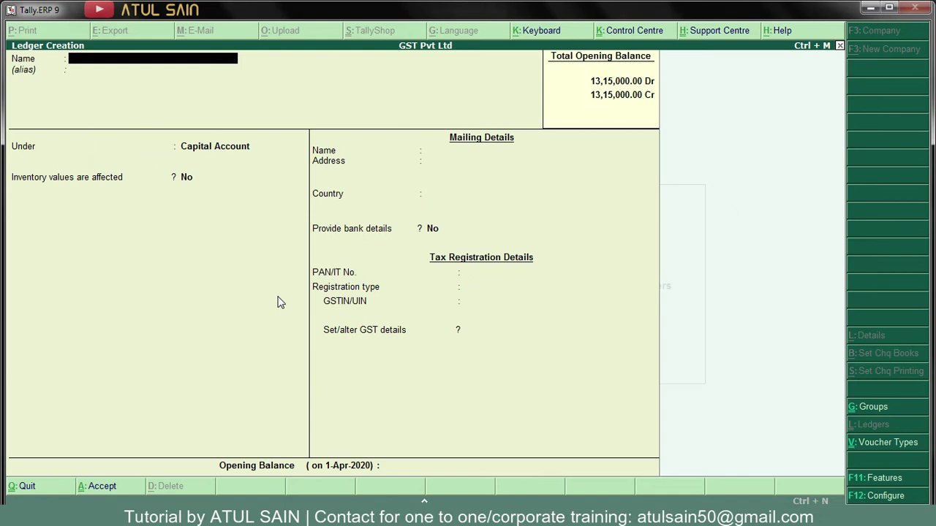
- Name the new ledger Purchase, place it under Purchase Accounts and keep Inventory values are affected as Yes
type("Purchase")
key("Return")
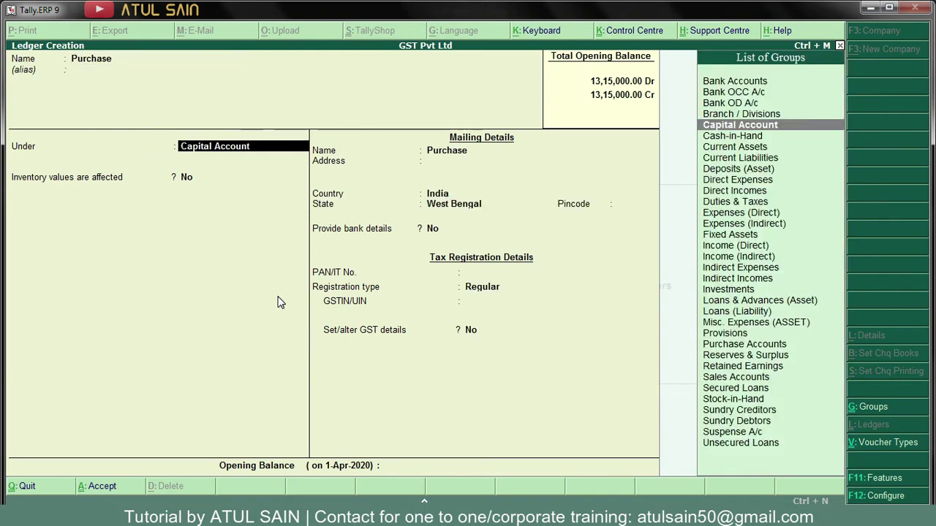
type("Purchase")
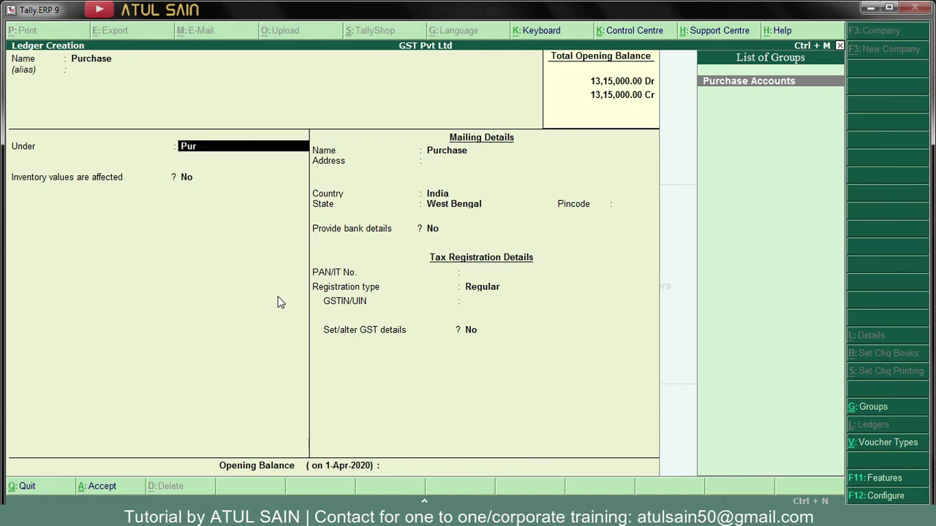
key("Return")
key("Return")
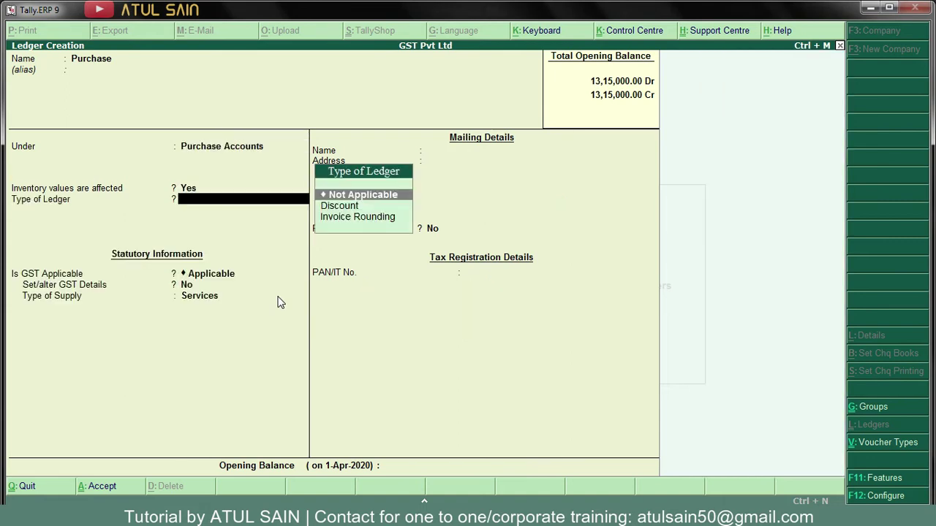
- Keep Purchase's ledger type Not Applicable, GST Applicable and Set/alter GST Details No, set its type of supply to Goods and save it
key("Return")
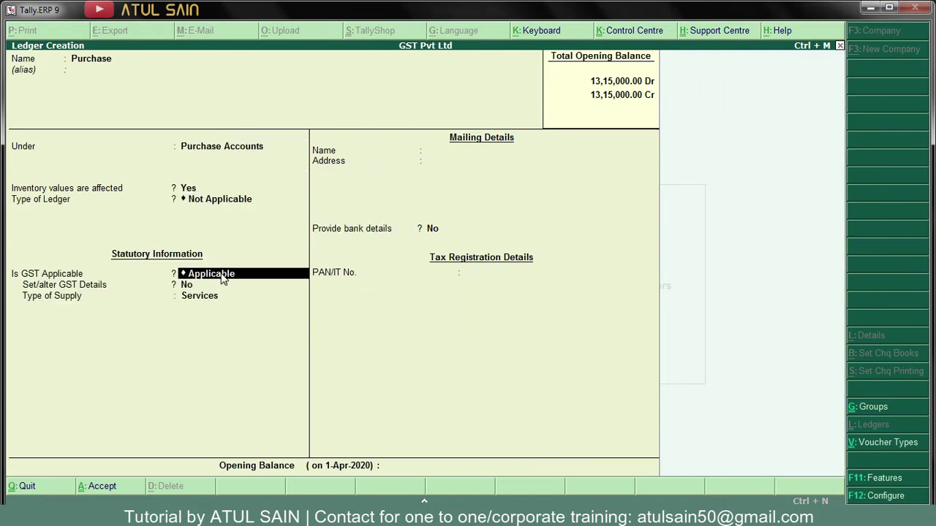
key("Return")
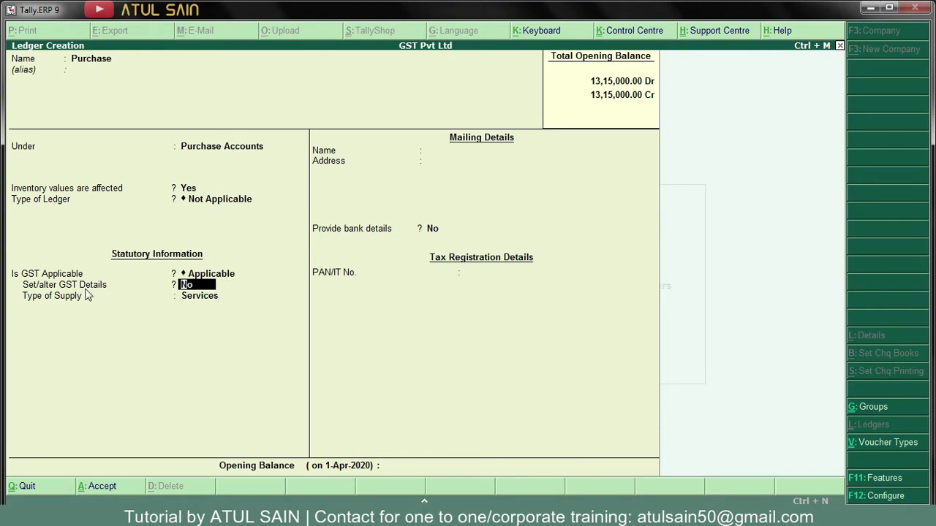
key("Return")
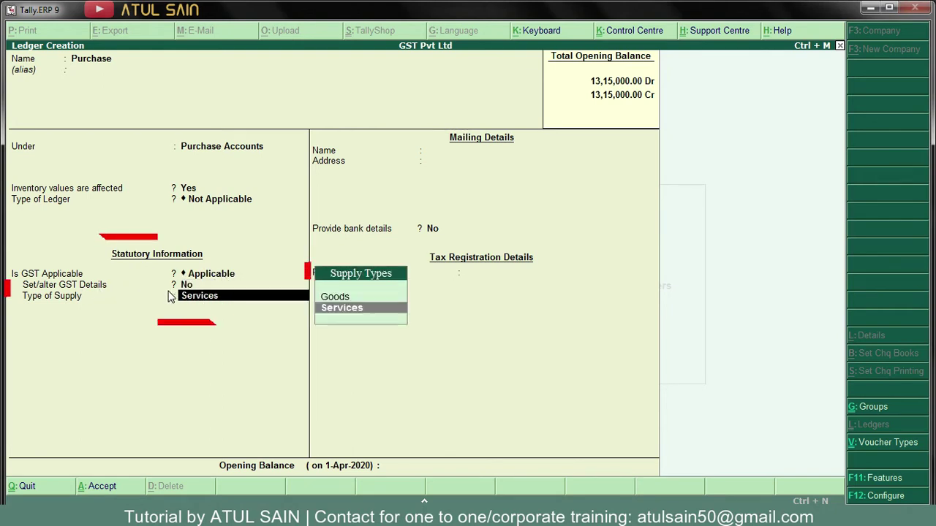
key("Up")
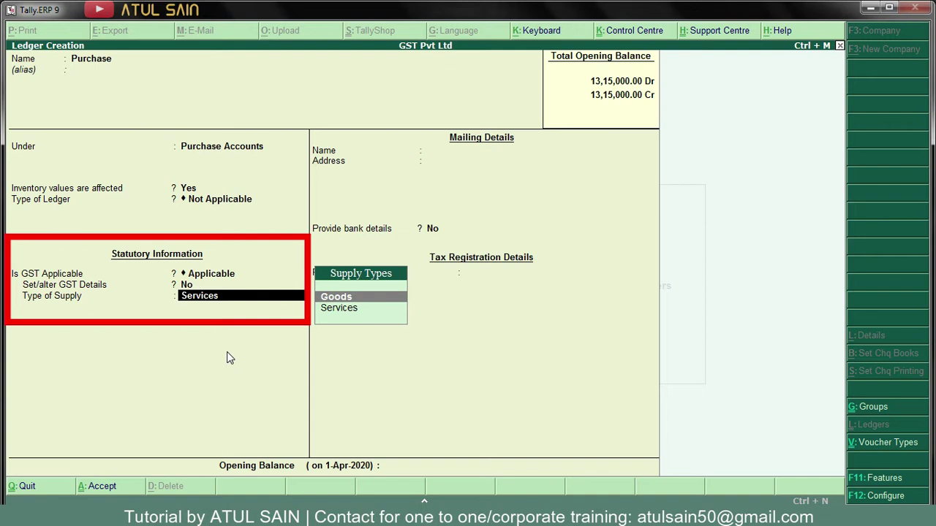
key("Return")
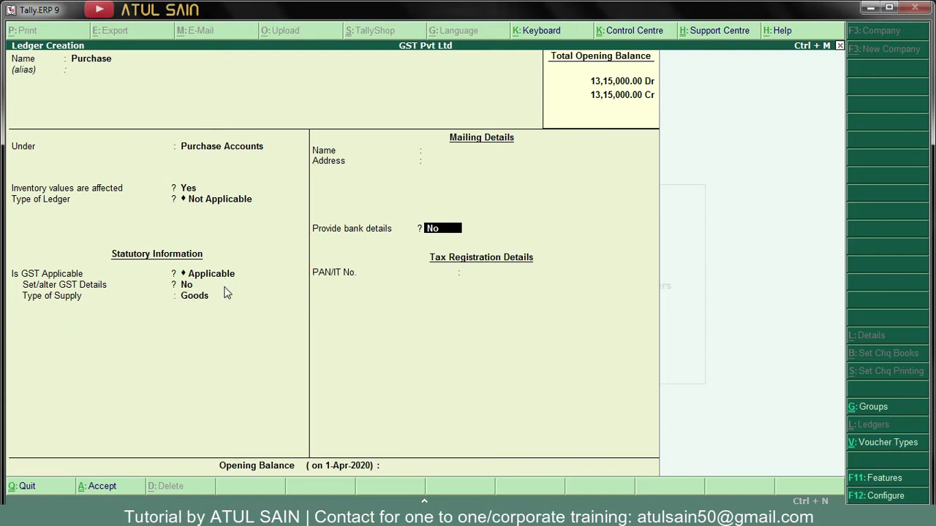
key("ctrl+a")
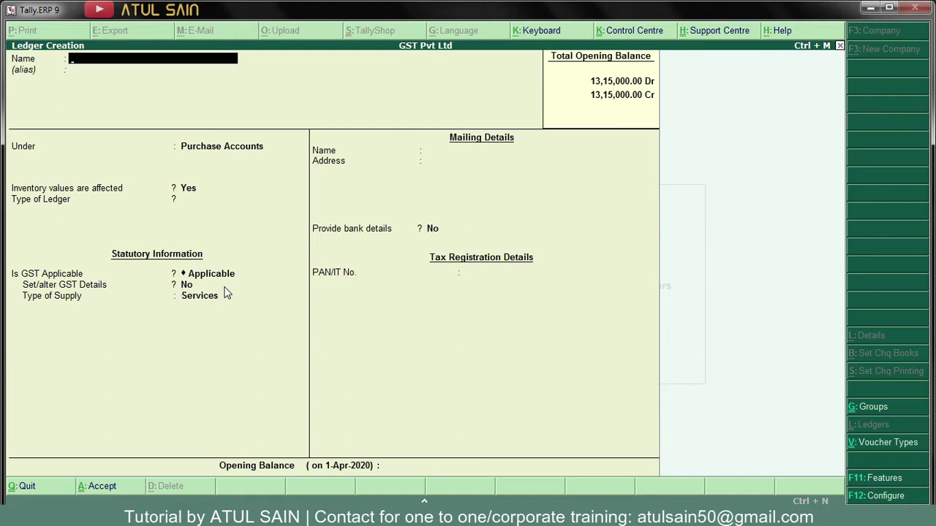
- Name the new ledger Sale, place it under Sales Accounts and keep Inventory values are affected as Yes
type("Salse")
key("Return")
type("Sal")
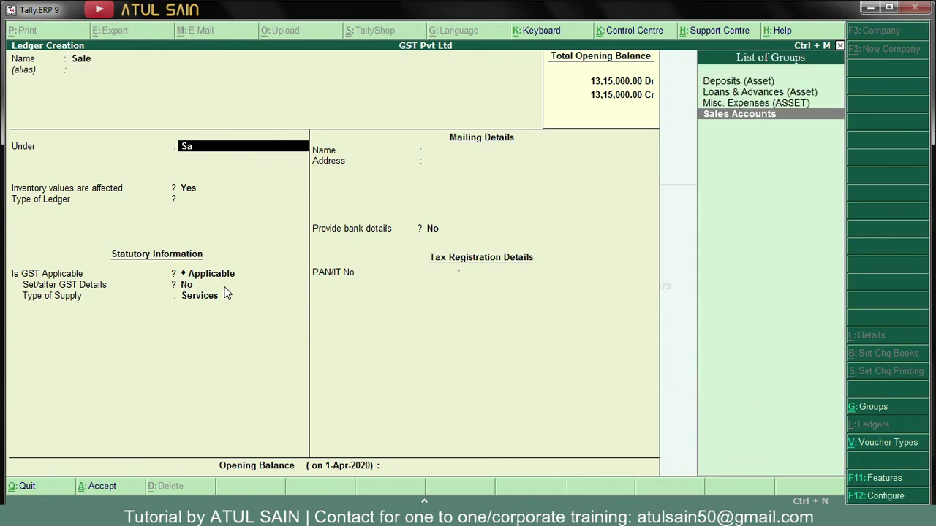
key("Return")
key("Return")
- Keep Sale's ledger type Not Applicable, GST Applicable and Set/alter GST Details No, set its type of supply to Goods and save it
key("Return")
key("Return")
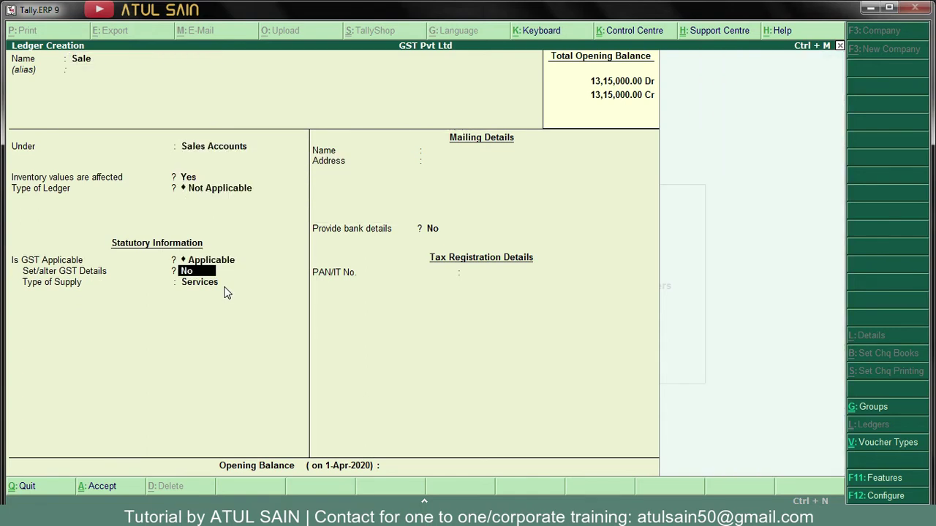
key("Return")
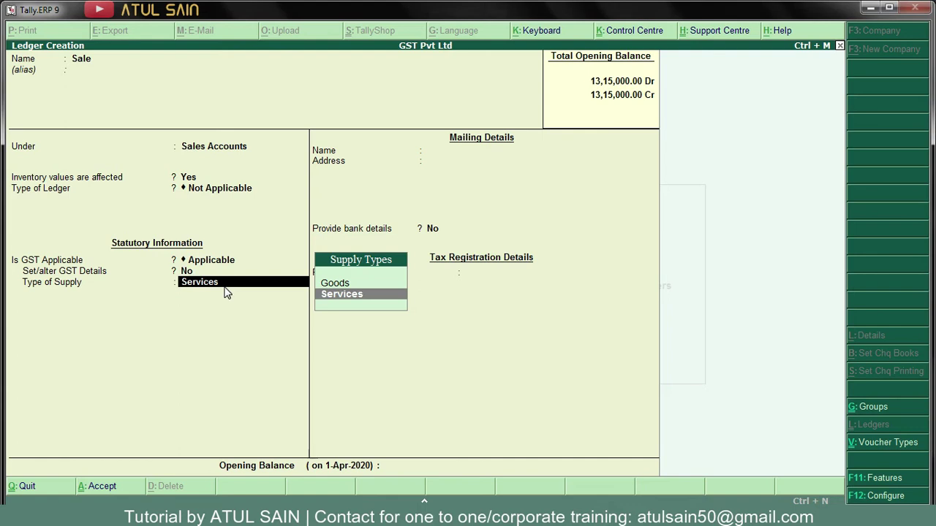
key("Up")
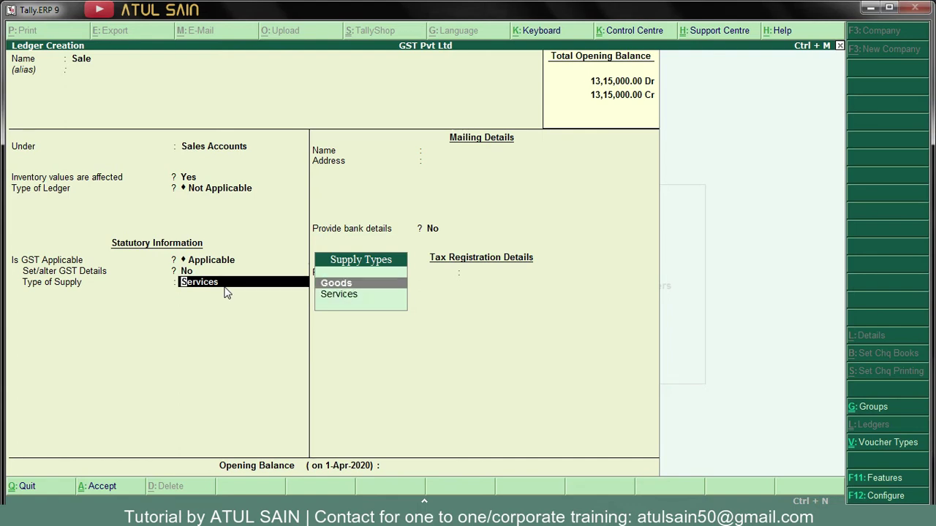
key("Return")
key("Return")
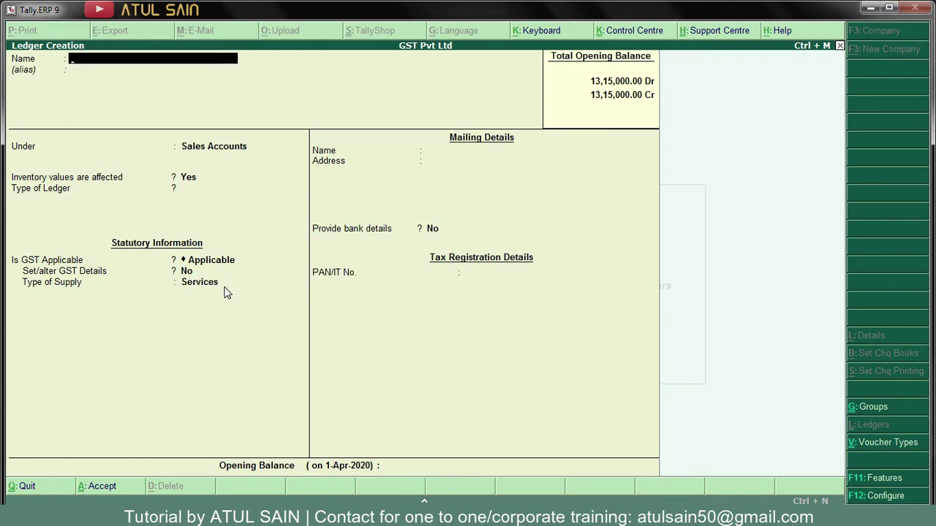
- Name the new ledger CGST and place it under Duties & Taxes
type("CGST")
key("Return")
key("Return")
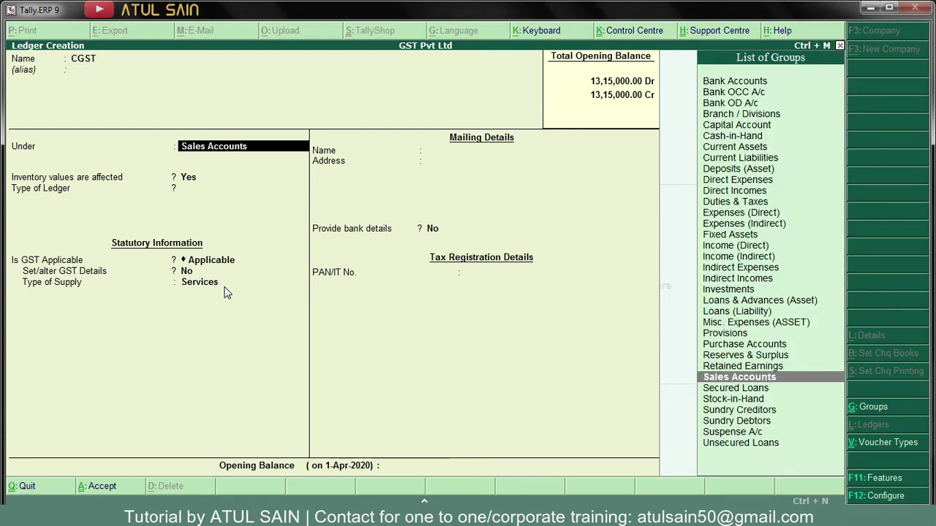
type("Dut")
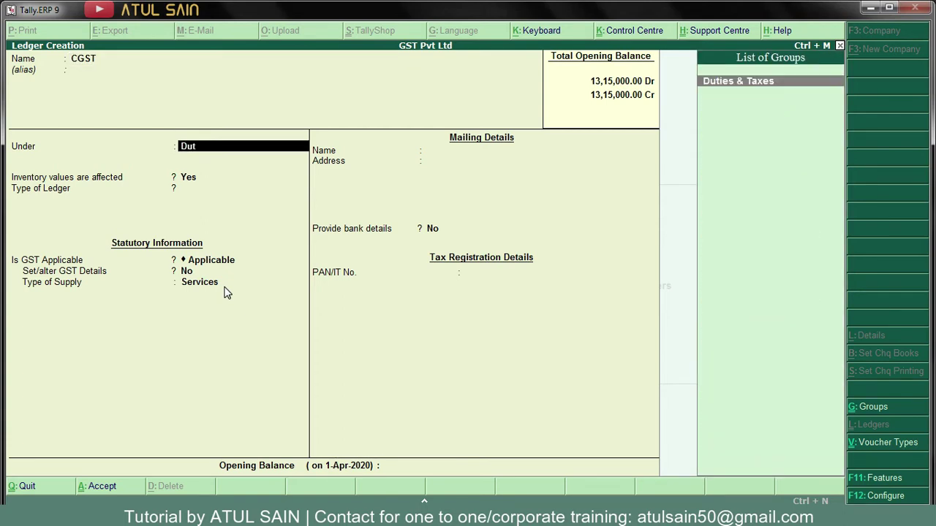
key("Return")
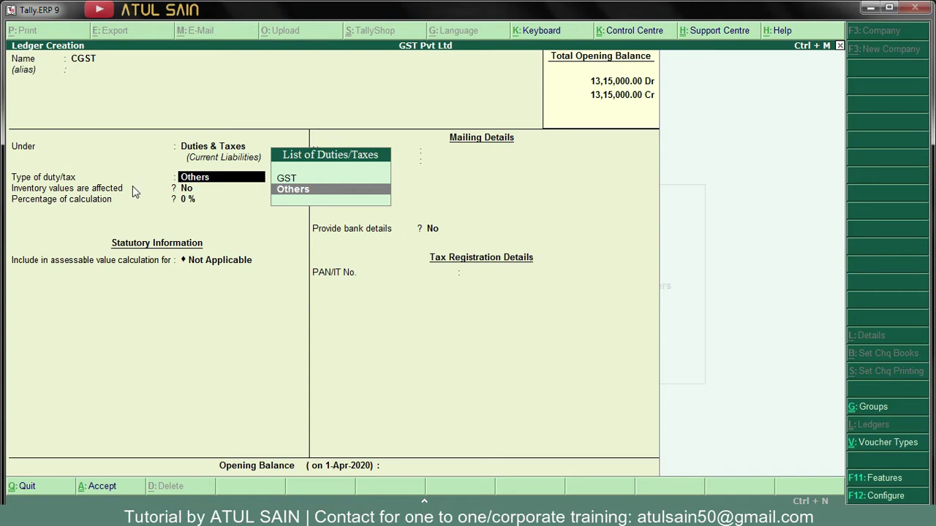
- Set the CGST ledger's type of duty/tax to GST and tax type to Central Tax, keeping the percentage of calculation at 0 %
left_click(295, 180)
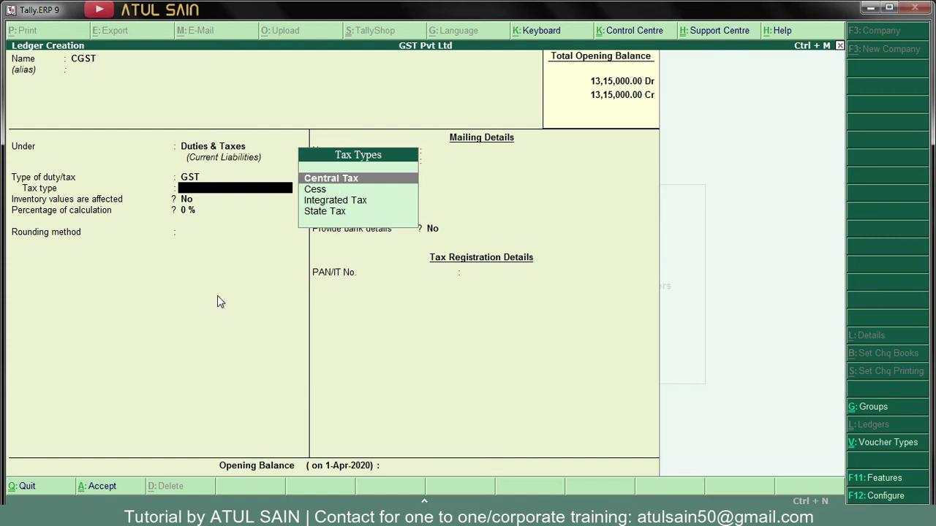
key("Return")
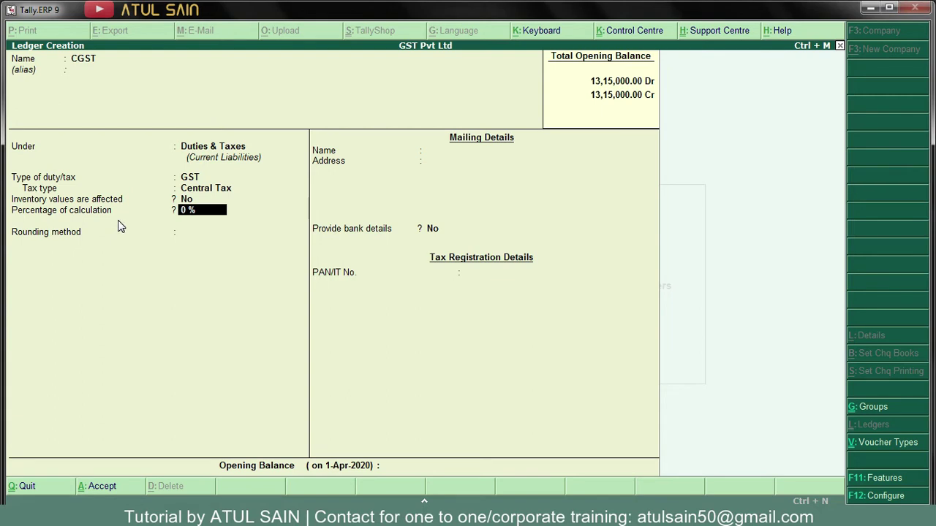
key("Return")
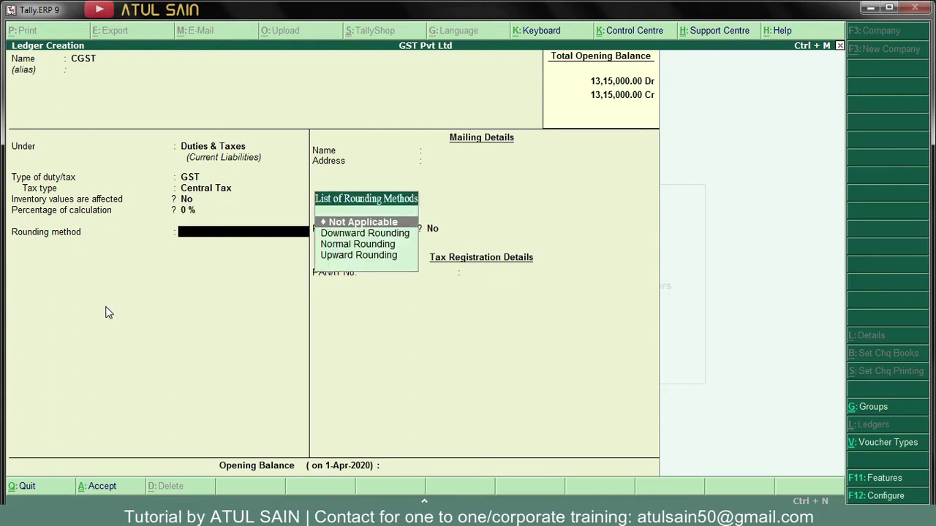
- Try Normal Rounding as the CGST ledger's rounding method
key("Down")
key("Down")
key("Return")
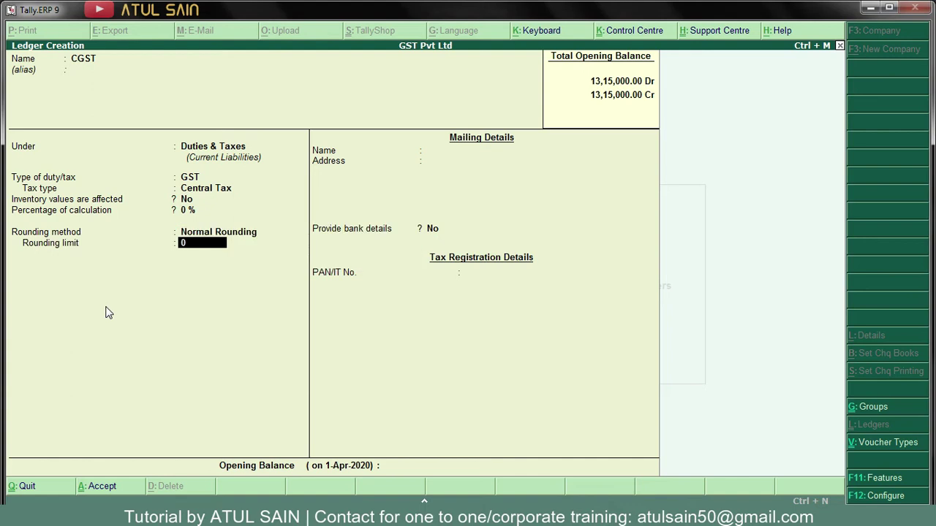
- Set the CGST ledger's rounding method to Not Applicable and save the ledger
key("BackSpace")
key("Up")
key("Up")
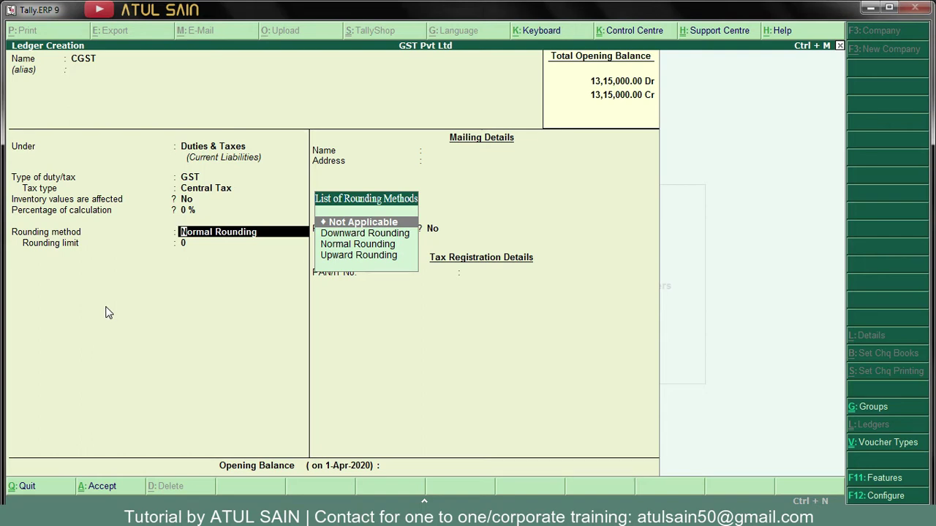
key("Return")
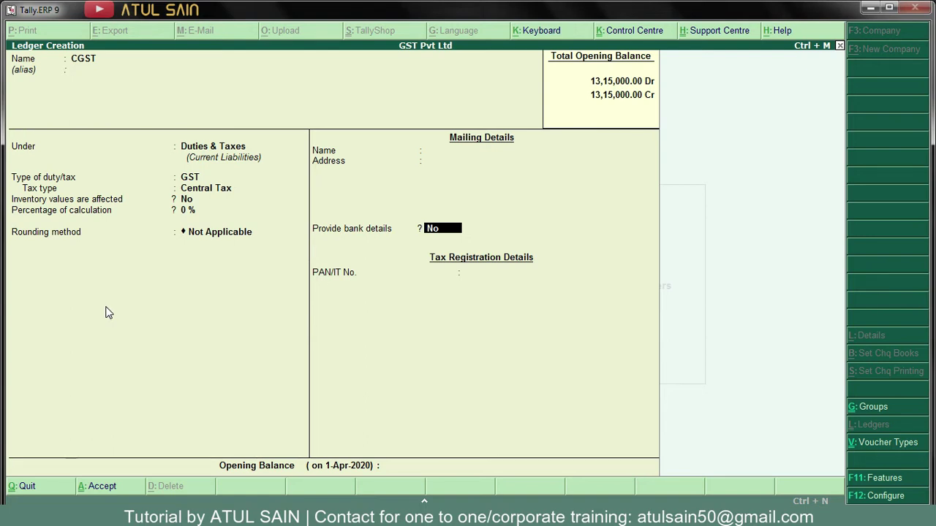
key("ctrl+a")
- Name the new ledger SGST and keep it under Duties & Taxes
type("SGST")
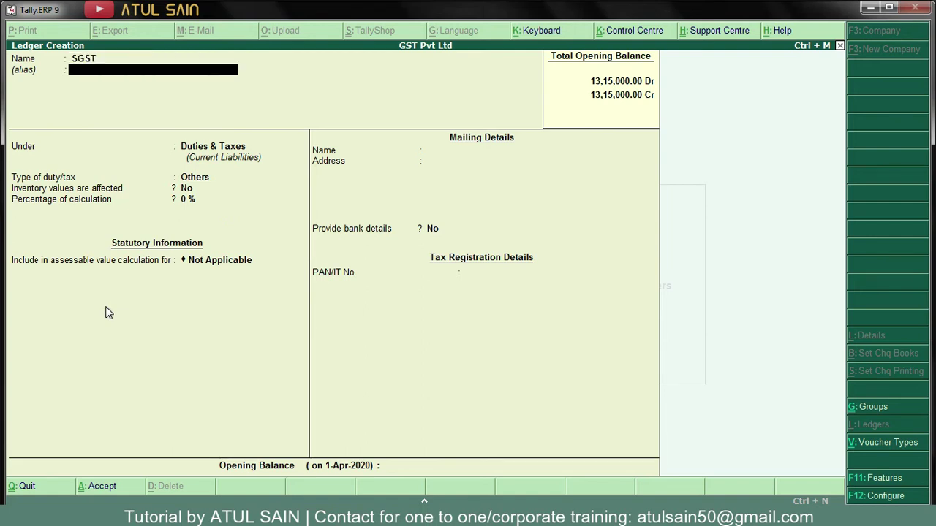
key("Return")
key("Return")
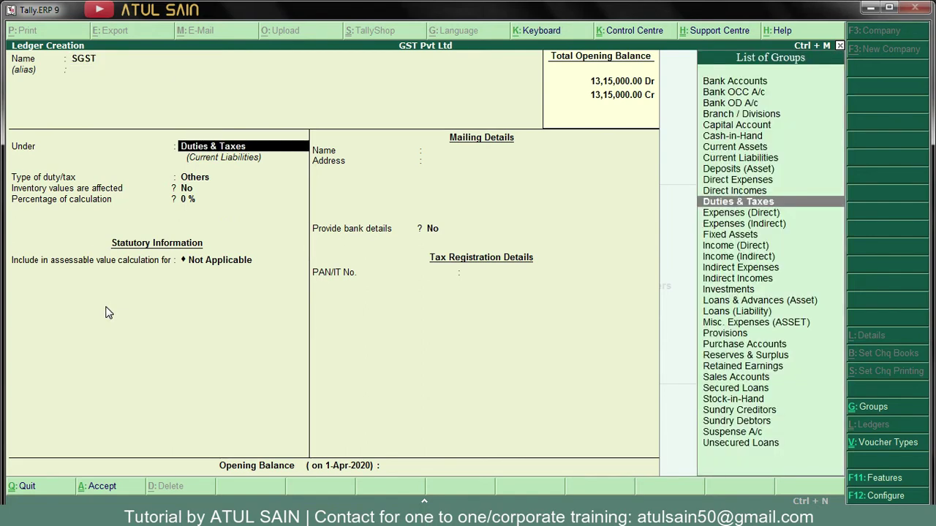
key("Return")
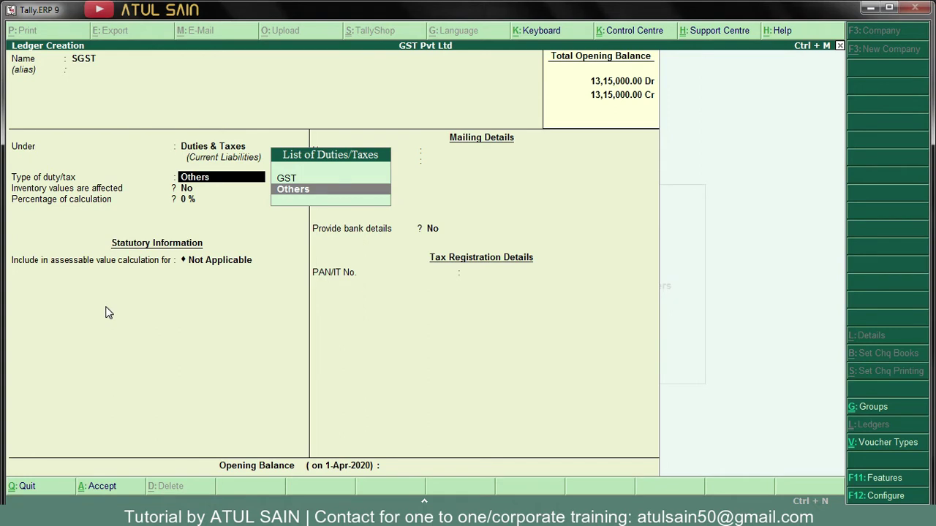
- Set the SGST ledger's type of duty/tax to GST and its tax type to State Tax, and save it
key("Up")
key("Return")
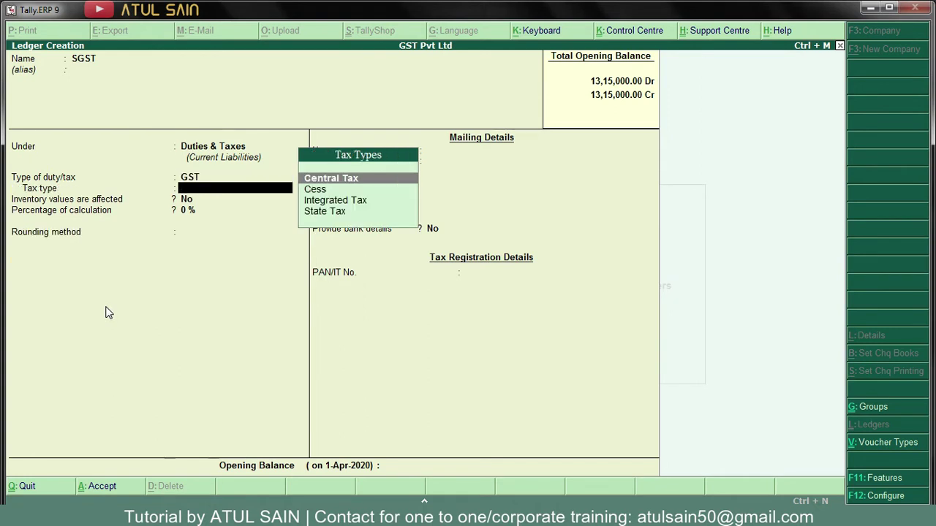
key("Down")
key("Down")
key("Down")
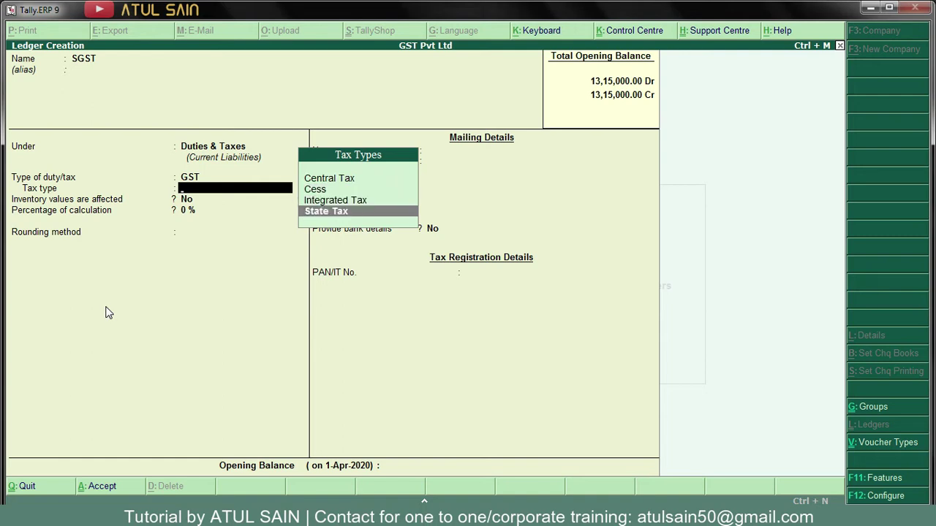
key("Return")
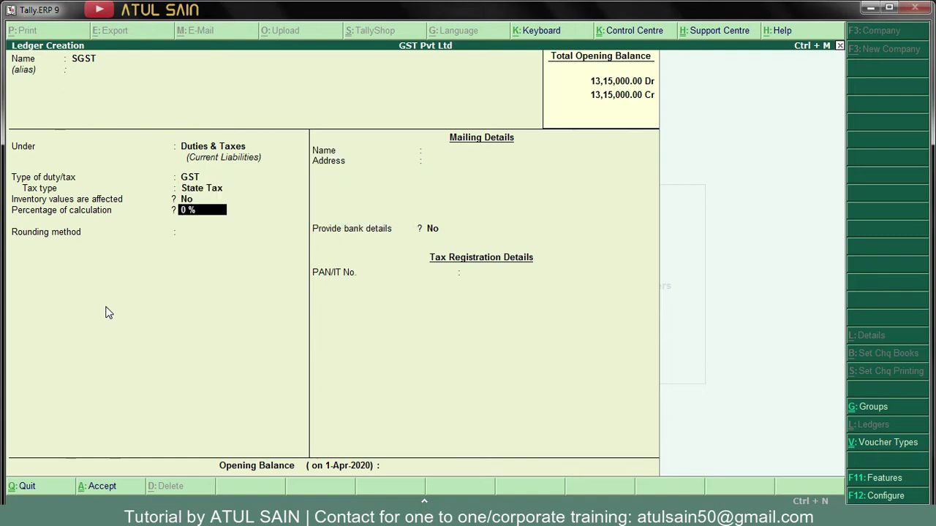
key("ctrl+a")
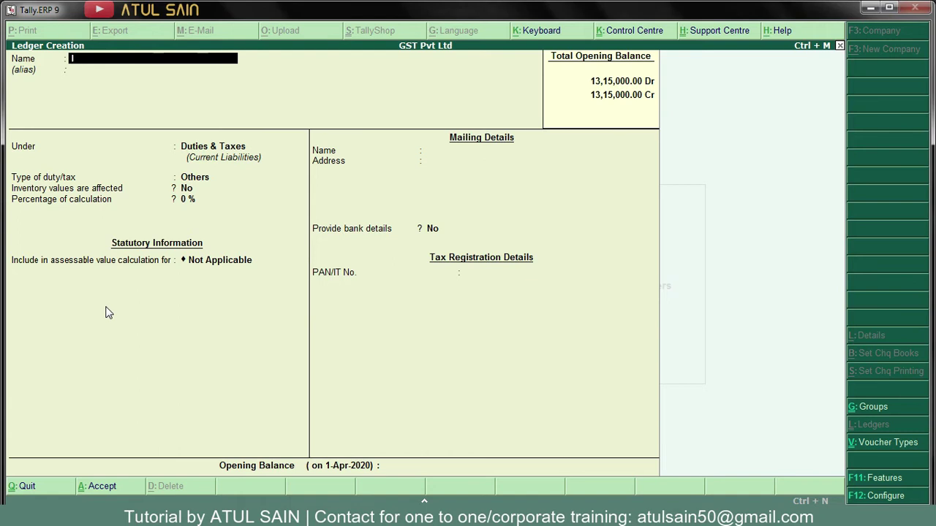
- Name the new ledger IGST and keep it under Duties & Taxes
type("IGST")
key("Return")
key("Return")
key("Return")
- Set the IGST ledger's type of duty/tax to GST and its tax type to Integrated Tax, and save it
key("Up")
key("Return")
key("Down")
key("Down")
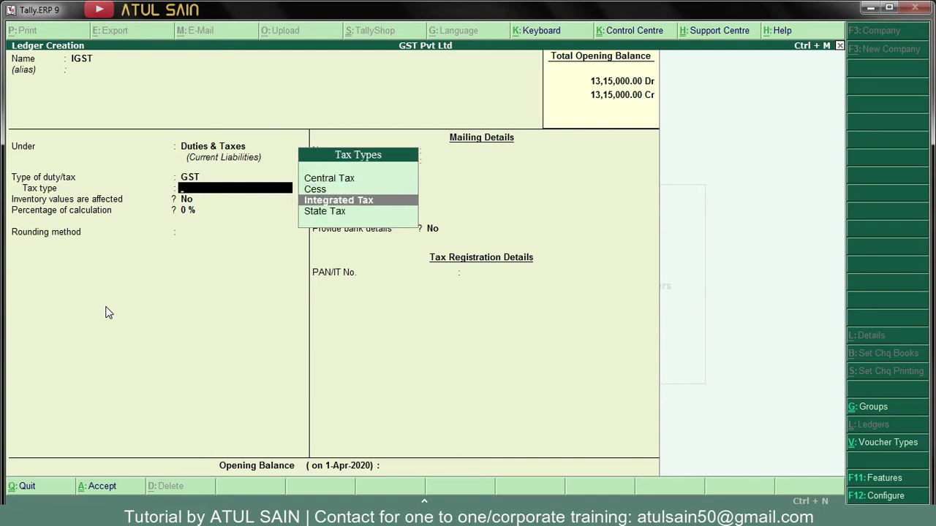
key("Return")
key("ctrl+a")
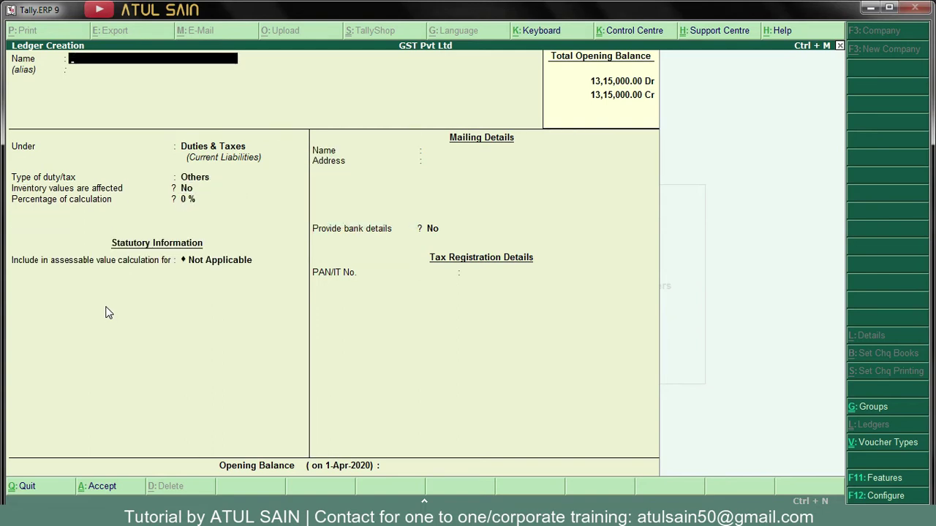
- Leave ledger creation and return to the Gateway of Tally
key("Escape")
key("Return")
key("Escape")
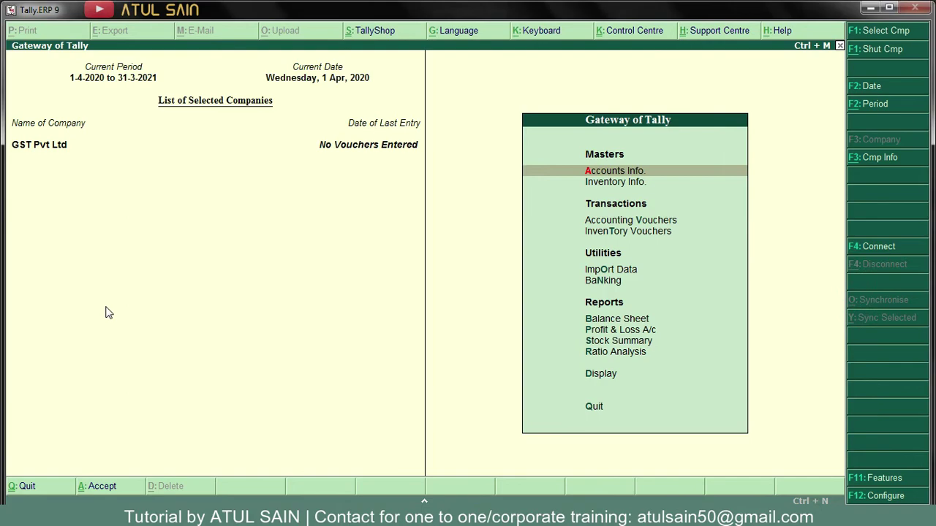
- Switch to the Gst Chapter-1 document in Word and read task 4 about the printer purchase from Sony India
key("alt+Tab")
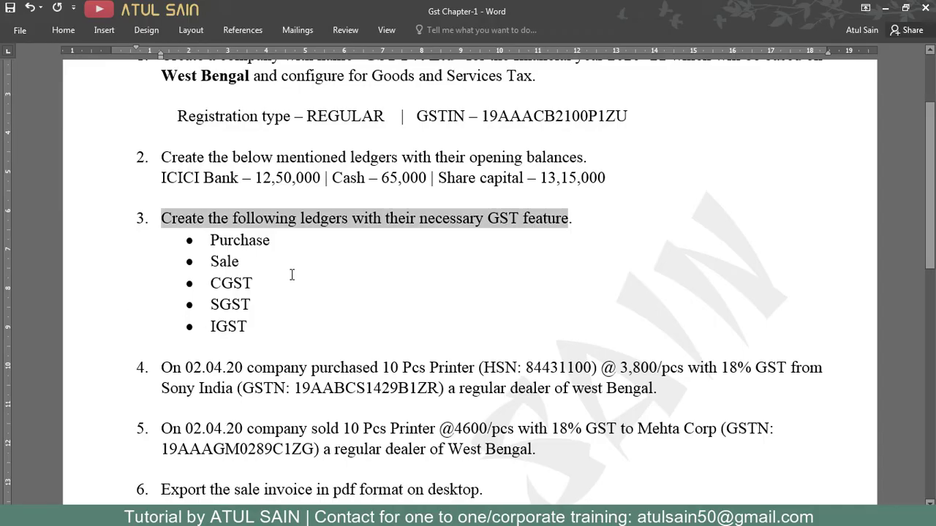
scroll(292, 275, "down", 1)
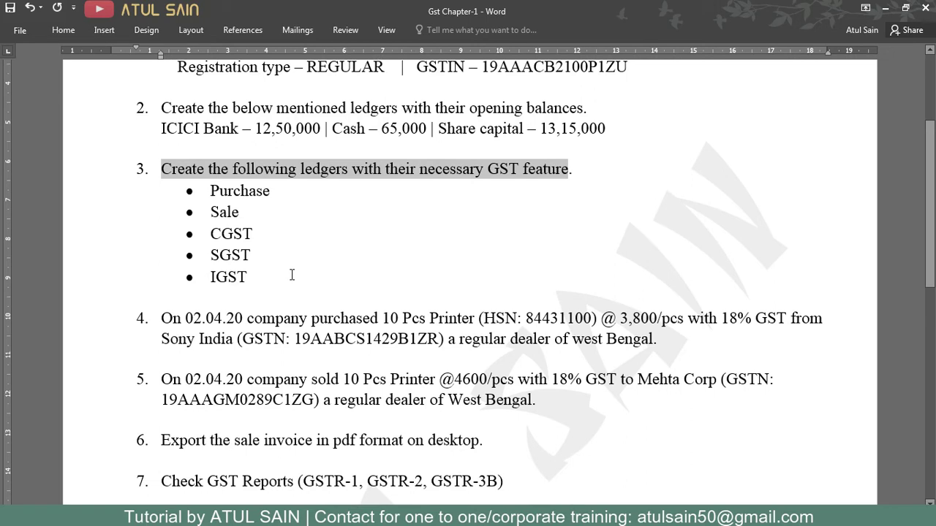
scroll(292, 275, "down", 2)
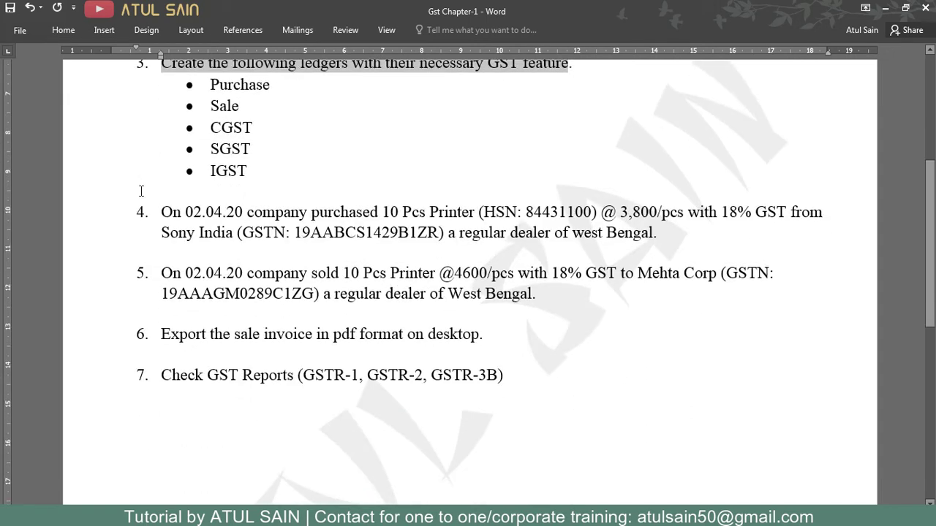
left_click_drag(161, 212, 480, 212)
left_click_drag(560, 214, 601, 213)
left_click_drag(607, 214, 660, 236)
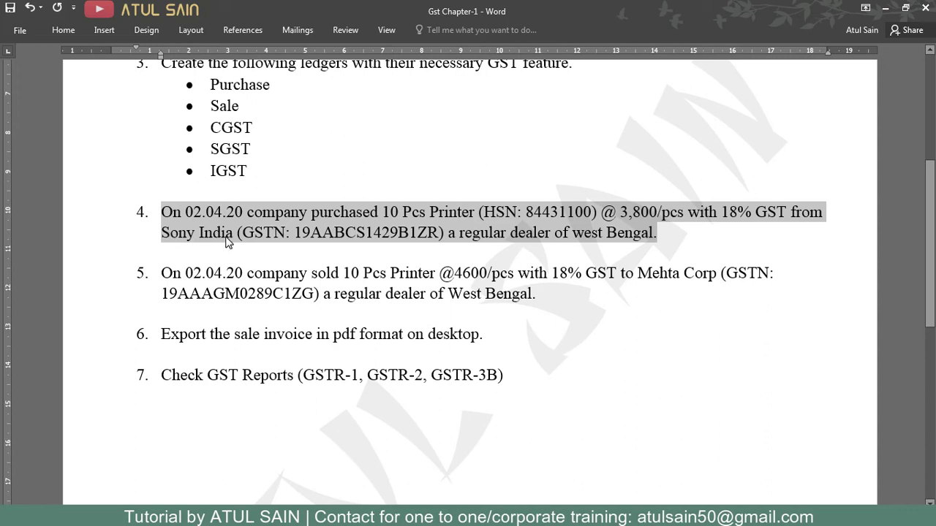
- Switch back to Tally.ERP 9 and open the creation form for a single ledger
key("alt+Tab")
key("Return")
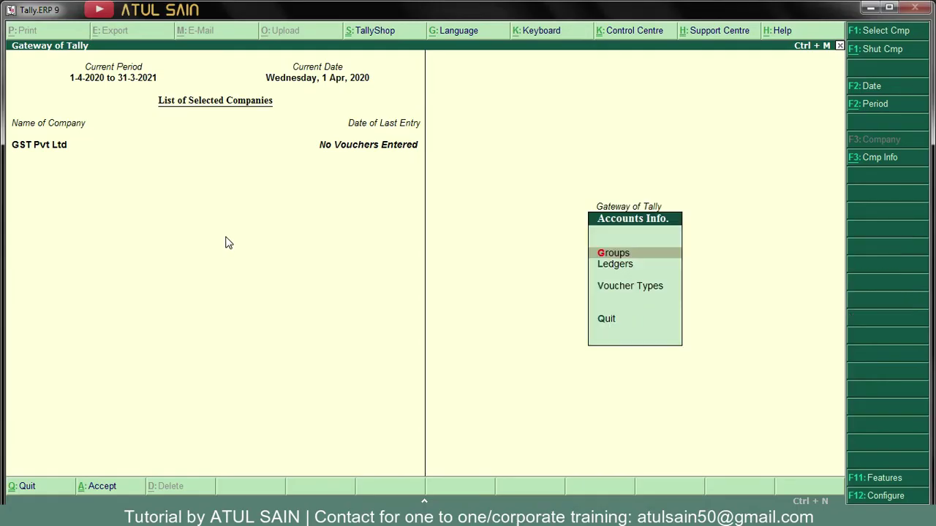
key("Return")
key("Escape")
key("Down")
key("Return")
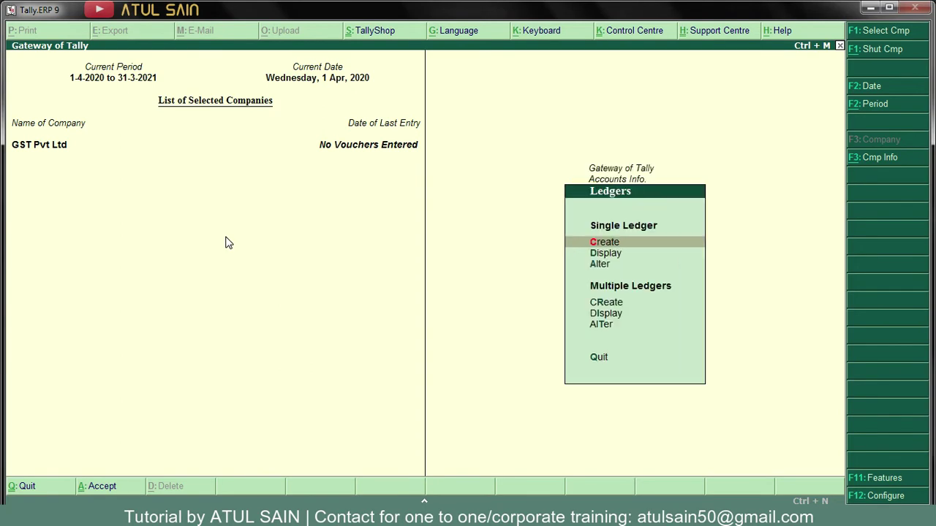
key("Return")
- Name the new ledger Sony India and place it under Sundry Creditors
type("So")
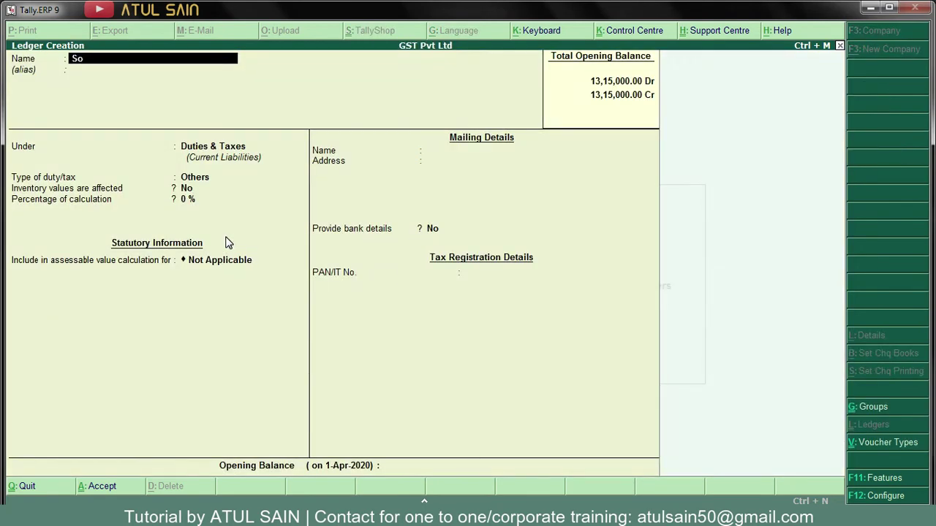
type("ny india")
key("Return")
key("Return")
type("Sun")
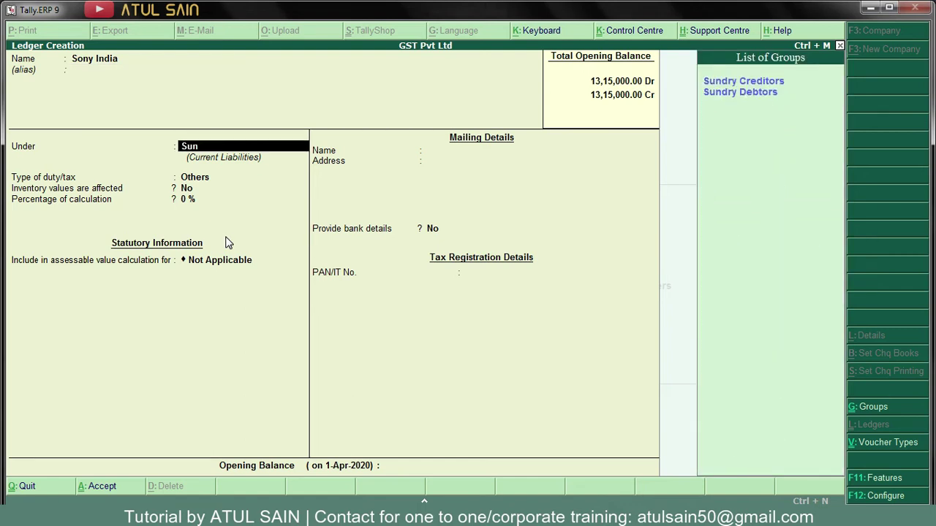
key("Return")
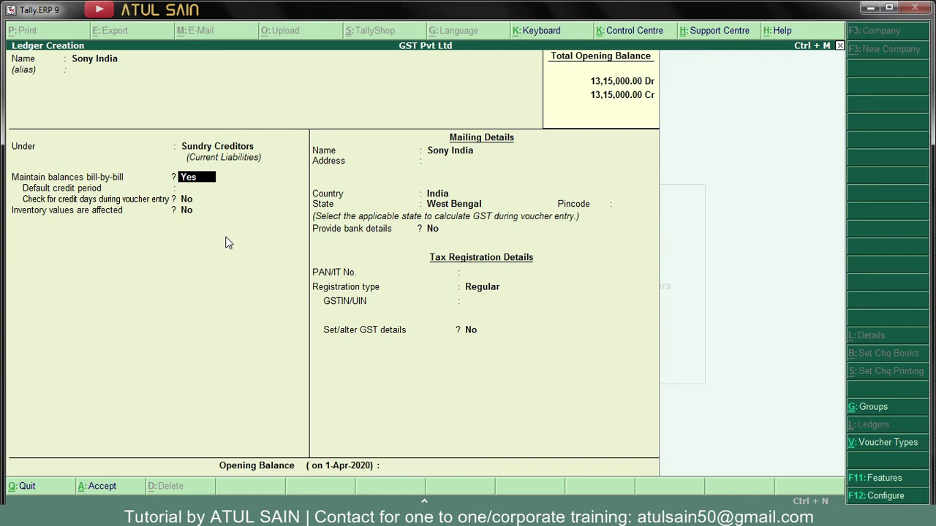
- Keep Sony India's Maintain balances bill-by-bill as Yes, credit period blank, credit-days check and Inventory values are affected No, and its mailing name
key("Return")
key("Return")
key("Return")
key("Return")
key("Return")
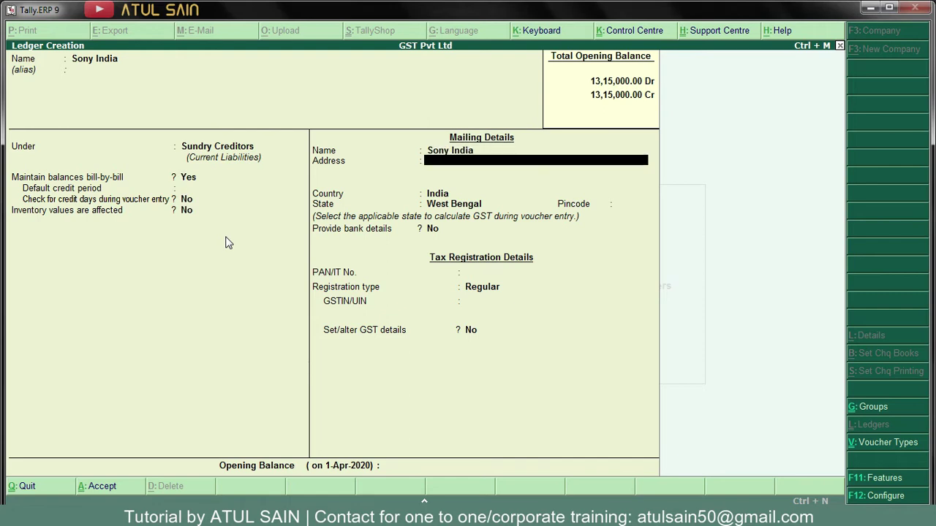
- Leave Sony India's address, pincode and PAN/IT No. blank, keeping the state West Bengal and Provide bank details No
key("Return")
key("Return")
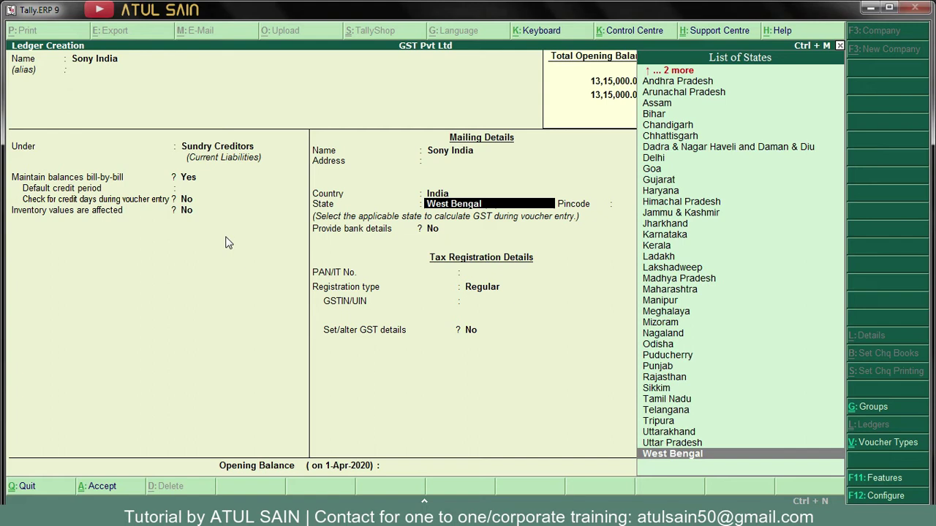
key("Return")
key("Return")
key("Return")
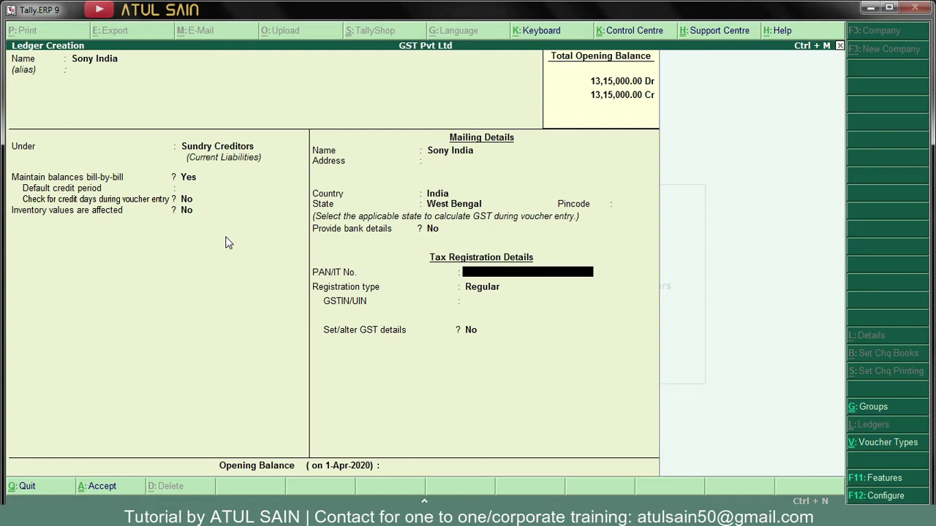
key("Return")
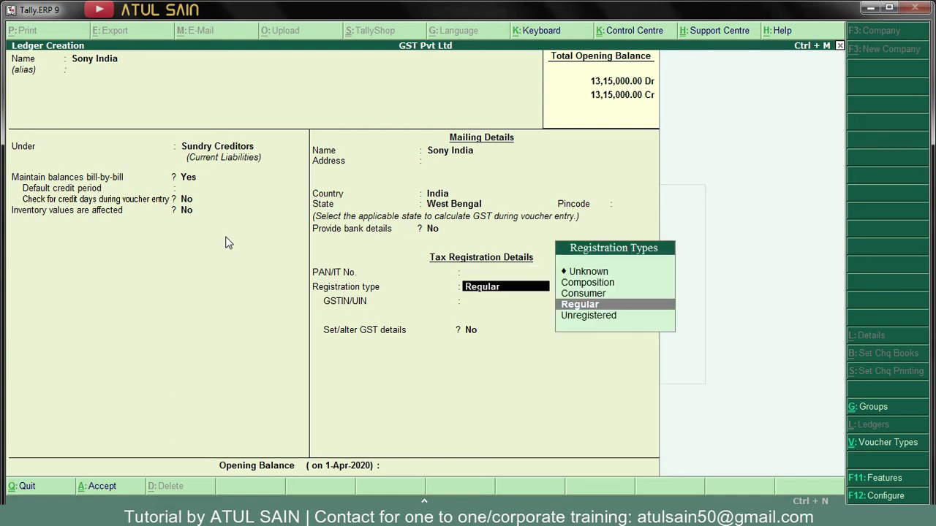
- Go through the registration types and keep Regular for Sony India
key("Up")
key("Up")
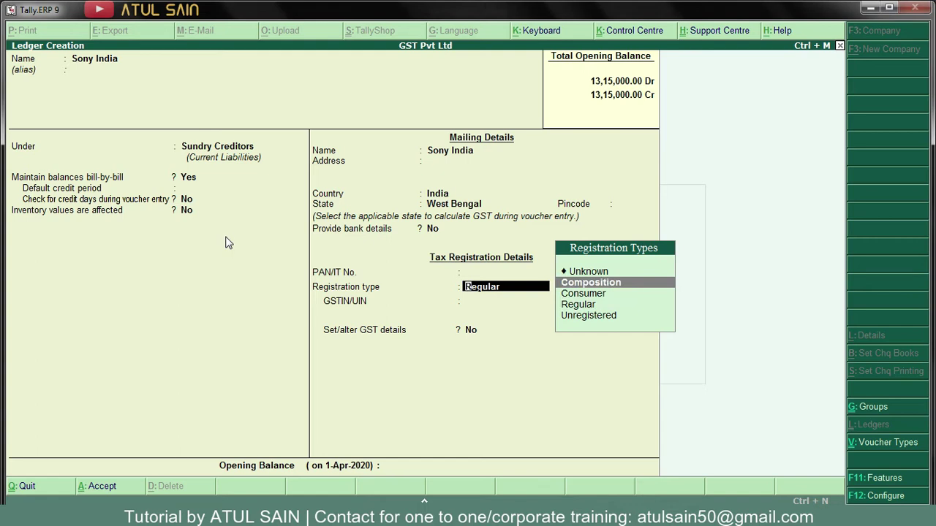
key("Down")
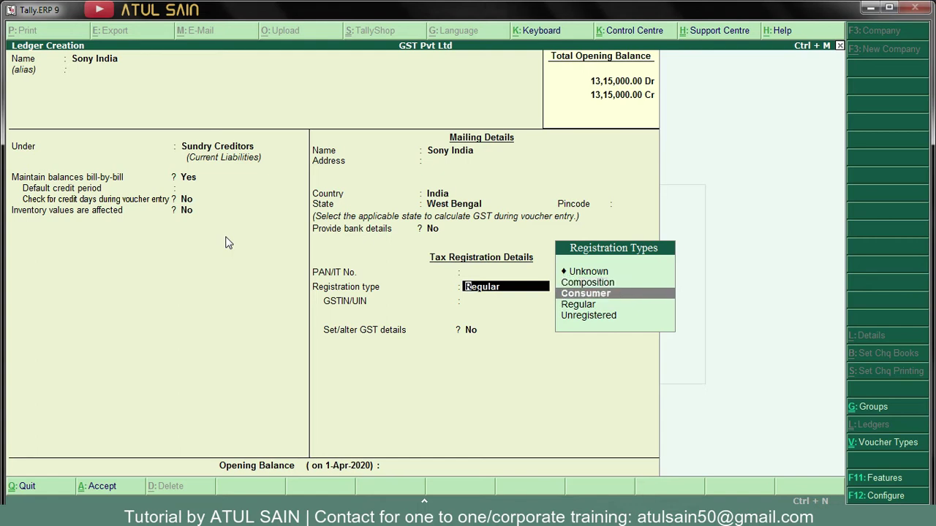
key("Up")
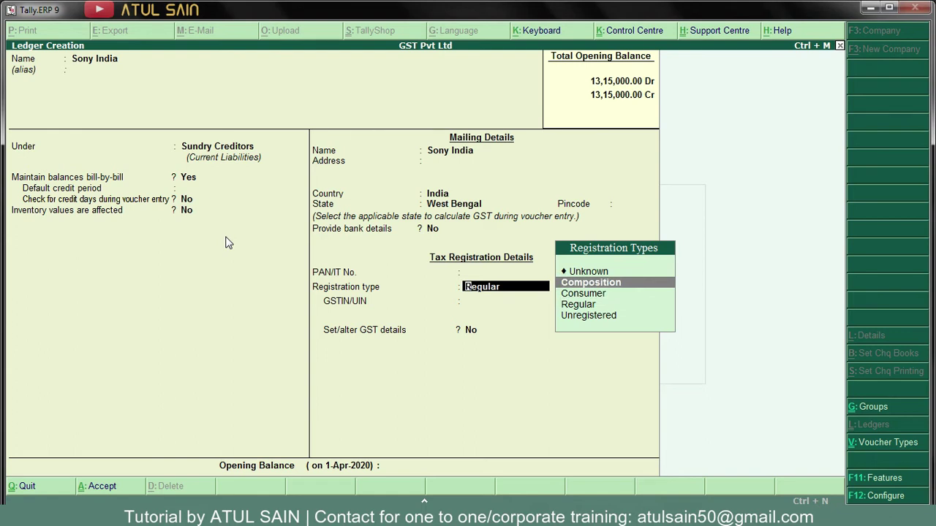
key("Down")
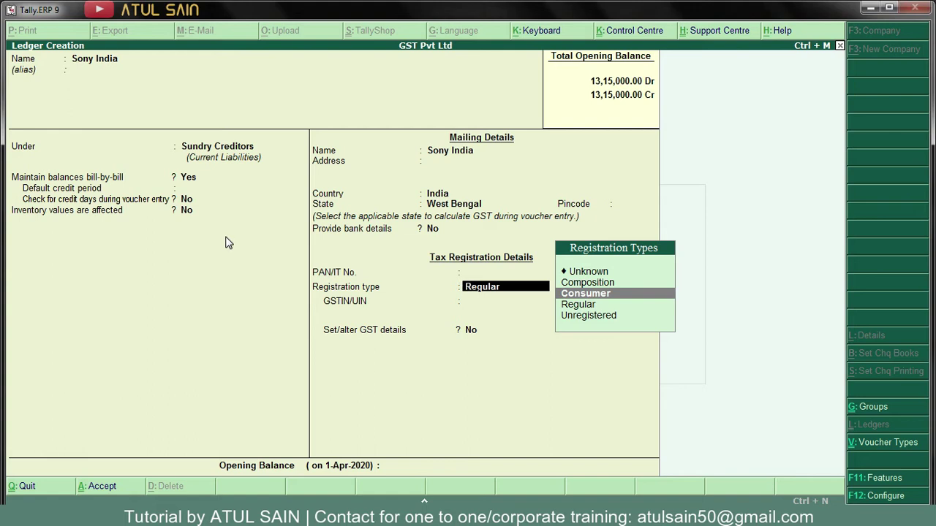
key("Down")
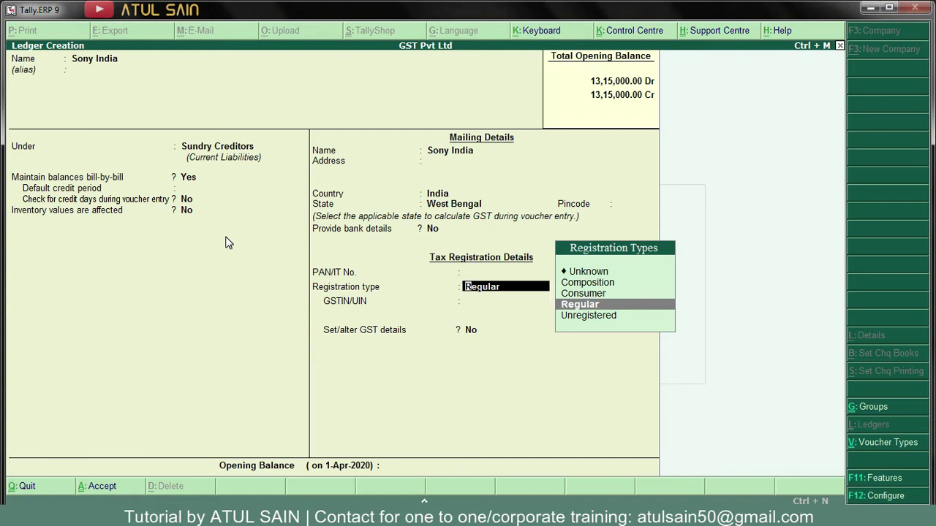
key("Down")
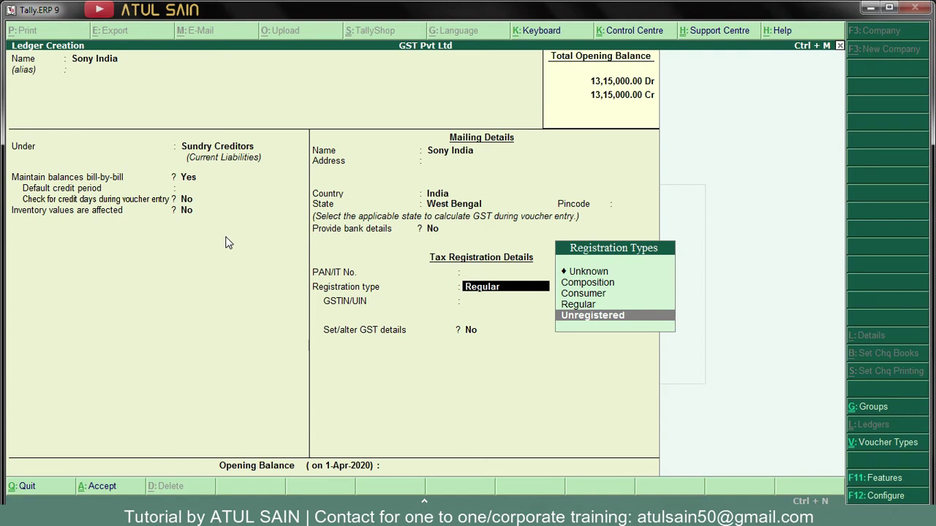
key("Up")
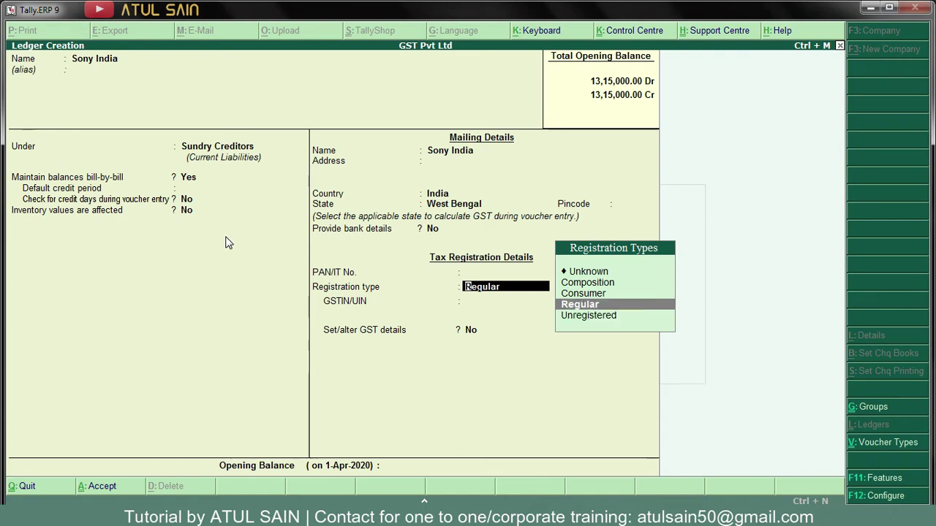
key("Return")
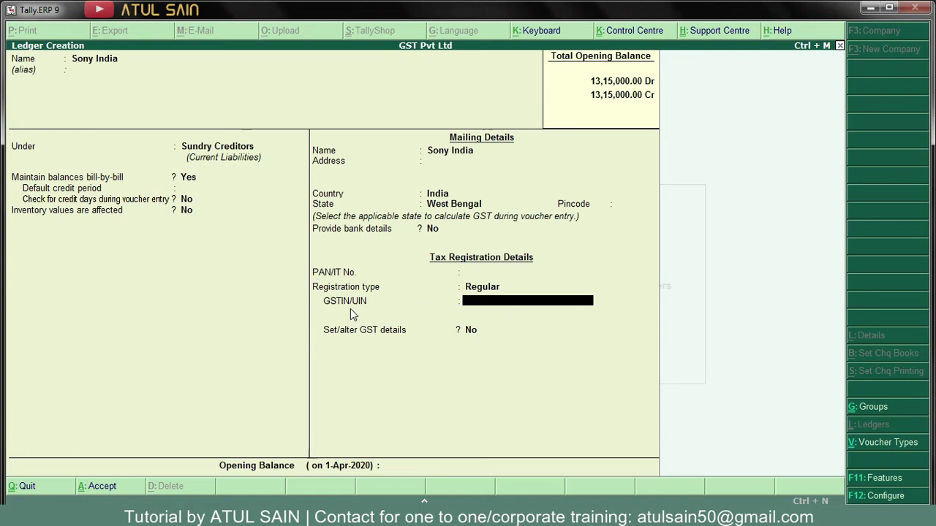
- Copy Sony India's GSTIN from question 4 of the Word exercise into the Tally ledger's GSTIN/UIN field
key("alt+Tab")
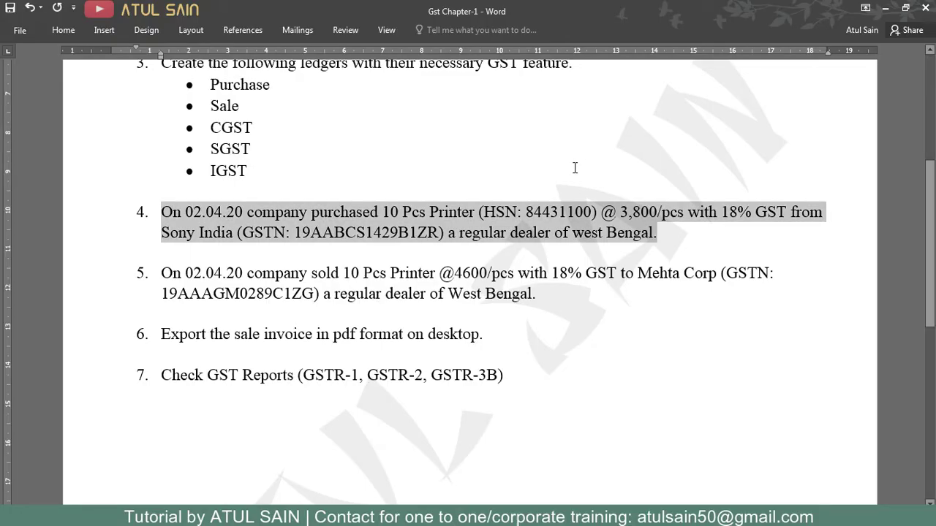
left_click(328, 236)
double_click(328, 236)
key("ctrl+c")
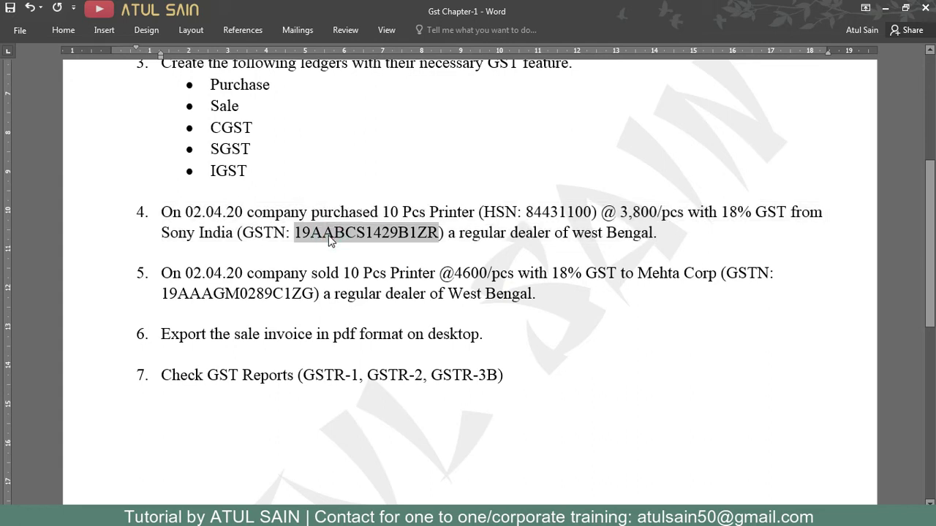
key("alt+Tab")
key("ctrl+alt+v")
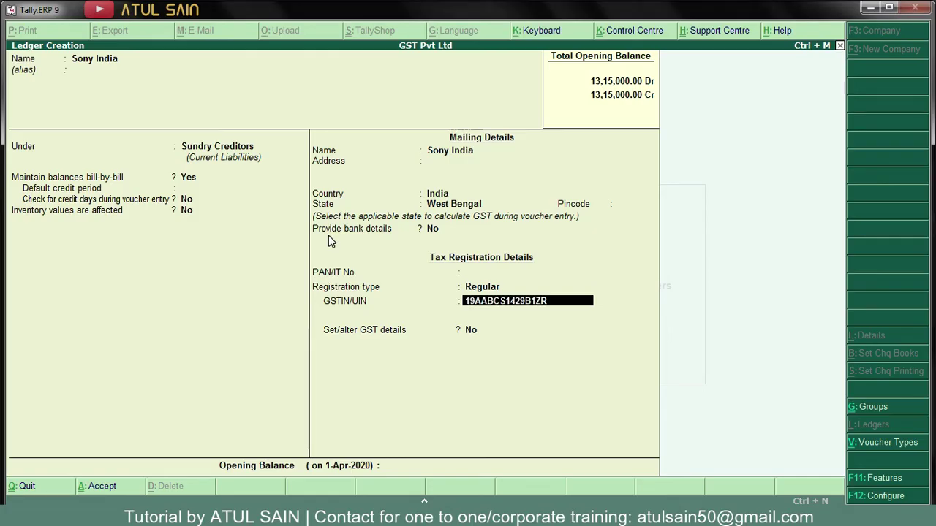
key("Return")
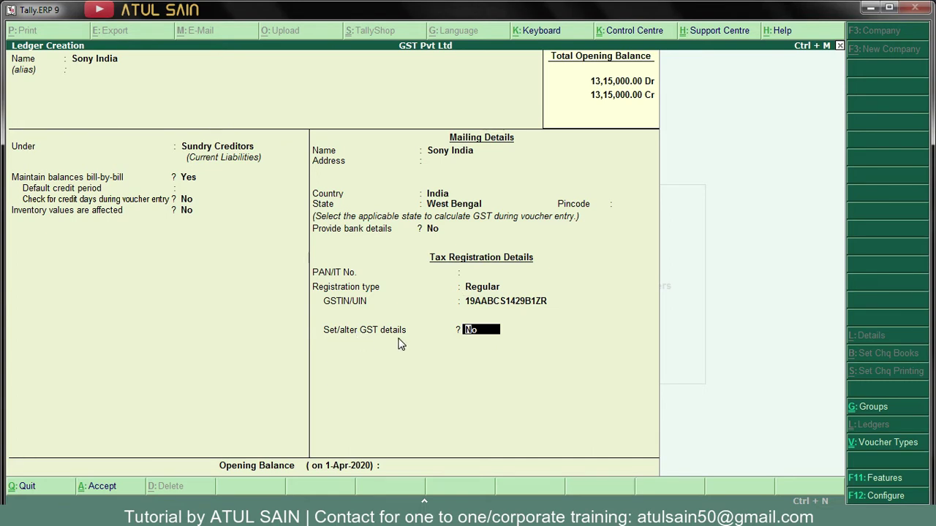
- Enable Set/alter GST details for Sony India, keeping Regular registration, Party Type Not Applicable, the GSTIN, and No for the remaining options
type("y")
key("Return")
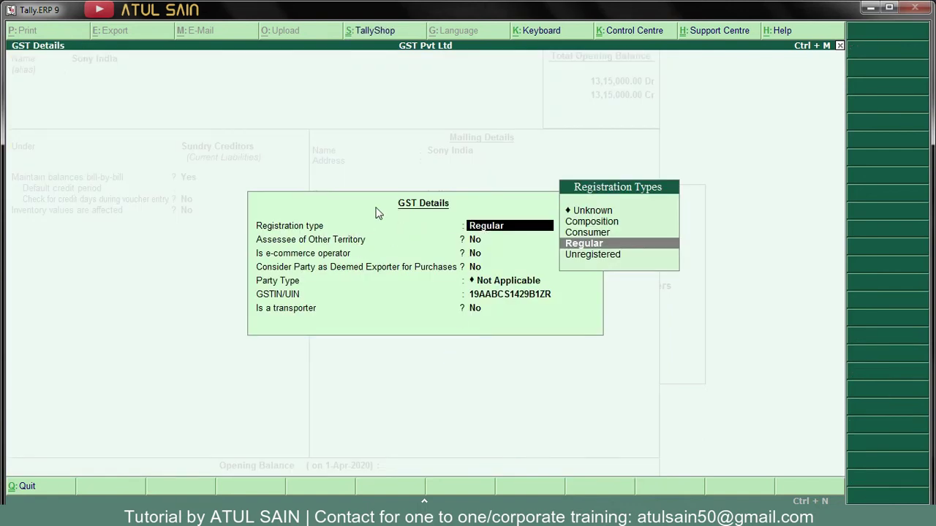
key("Return")
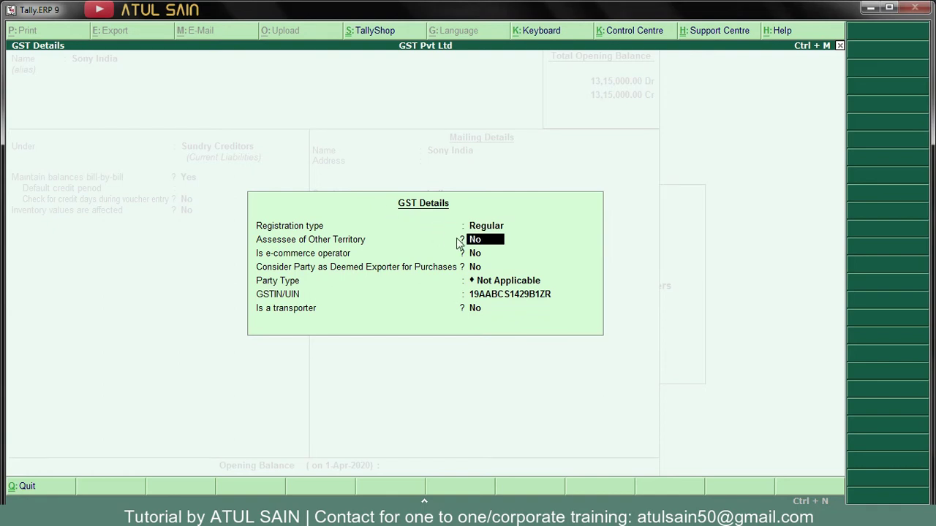
key("Return")
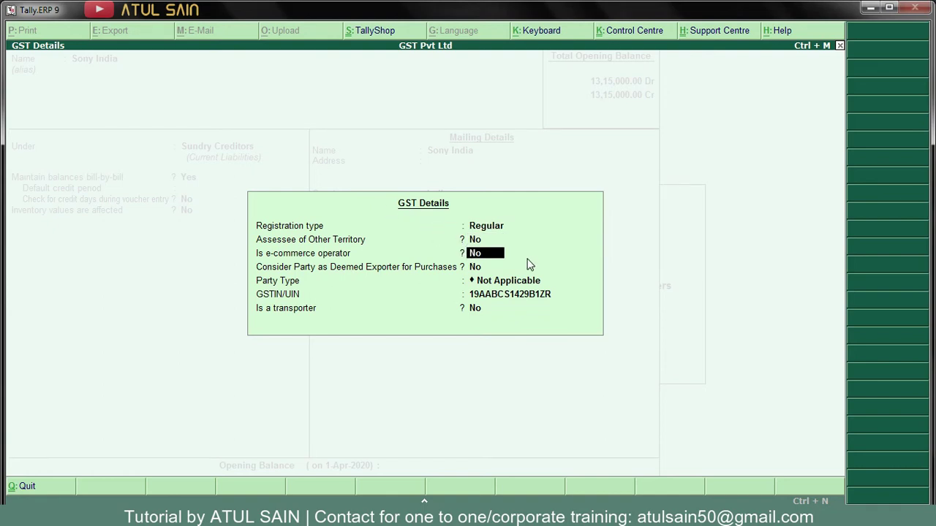
key("Return")
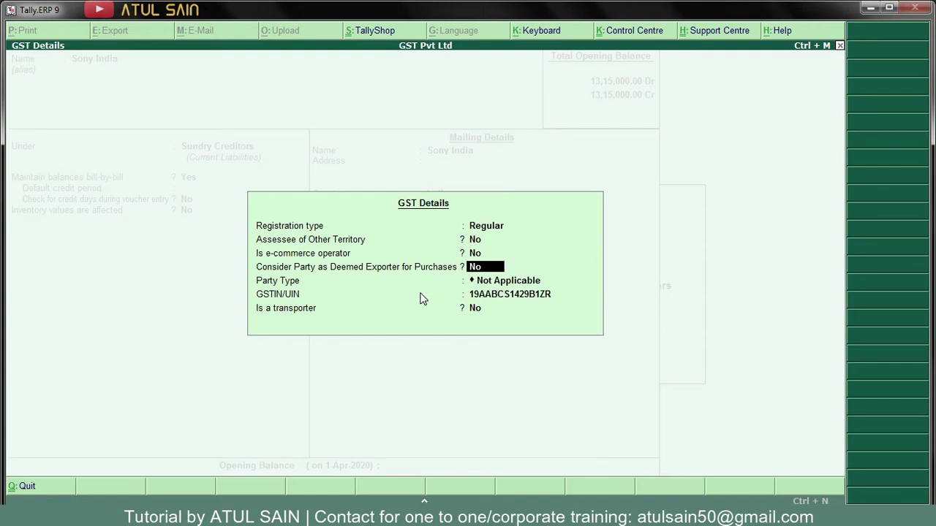
key("Return")
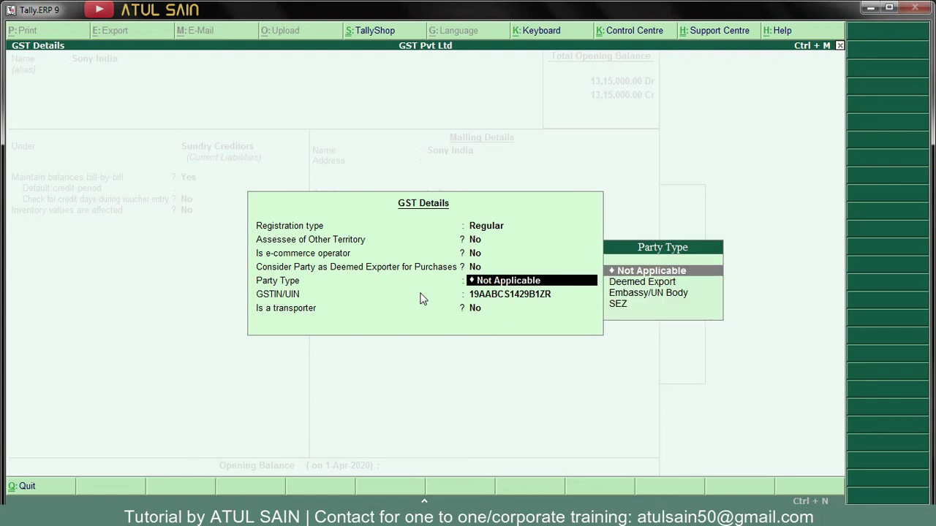
key("Return")
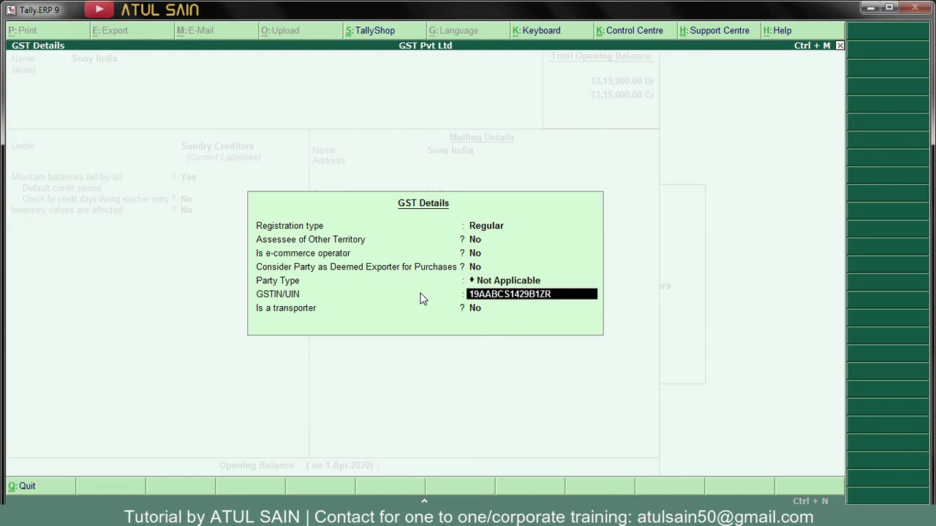
key("Return")
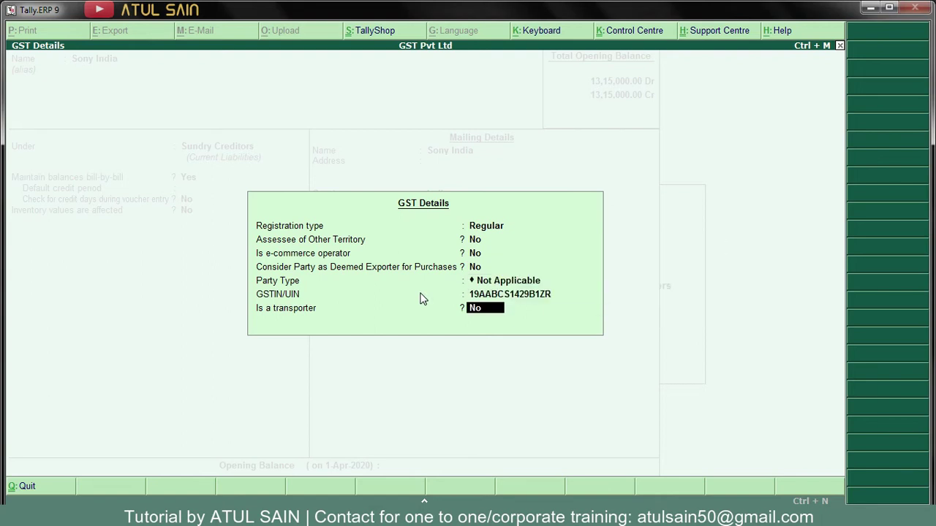
key("Return")
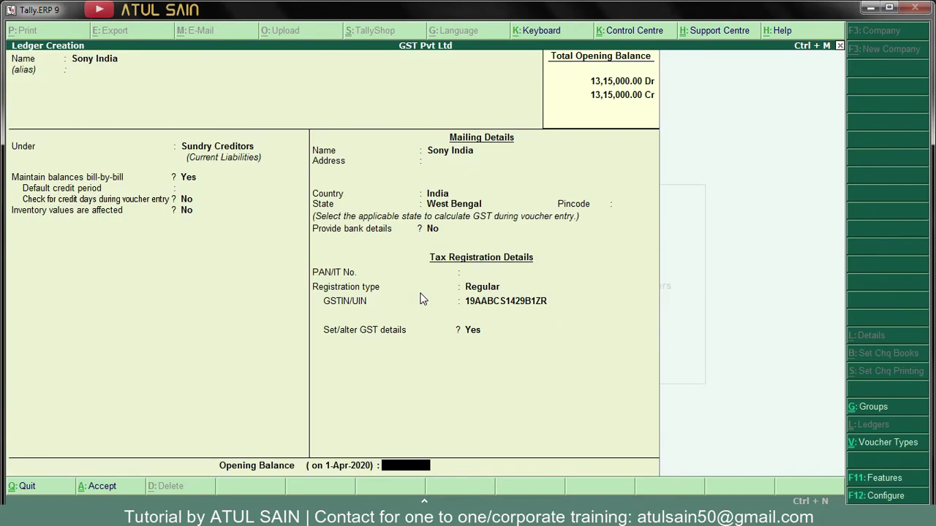
- Save the Sony India ledger with no opening balance and return to the Gateway of Tally
key("ctrl+a")
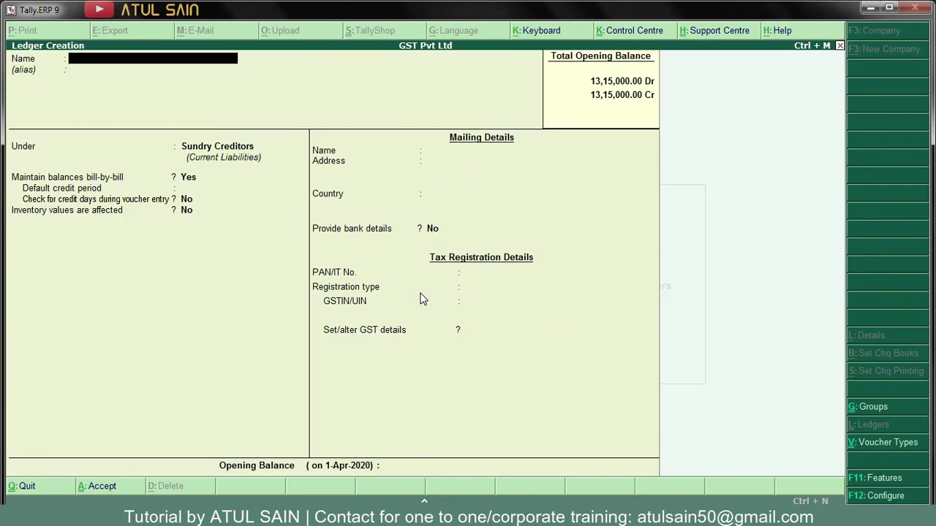
key("Escape")
key("Return")
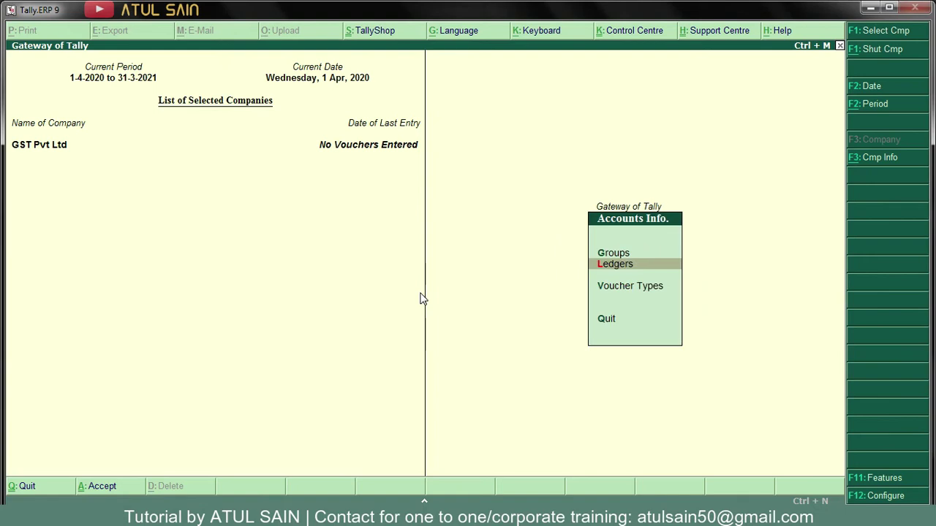
key("Escape")
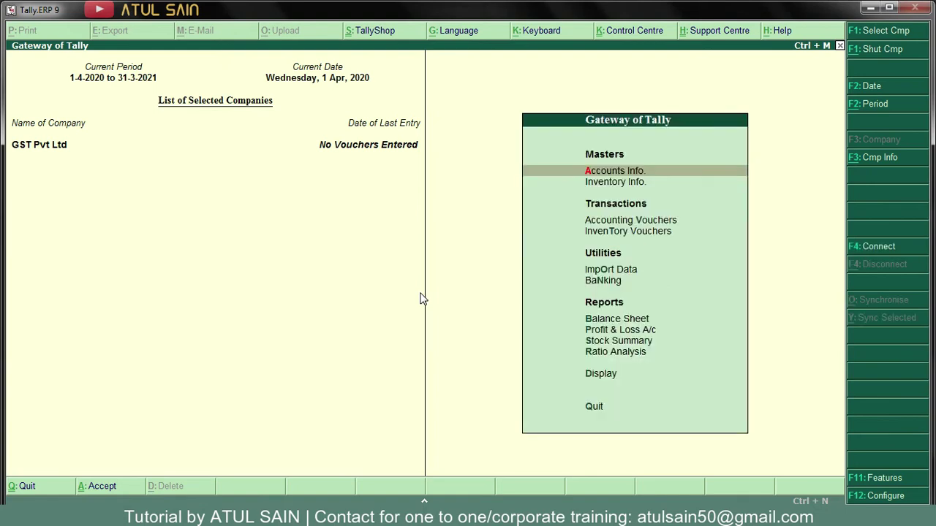
- Check the exercise in Word, then start a single stock item in Tally named Printer, without an alias, under Primary
key("alt+Tab")
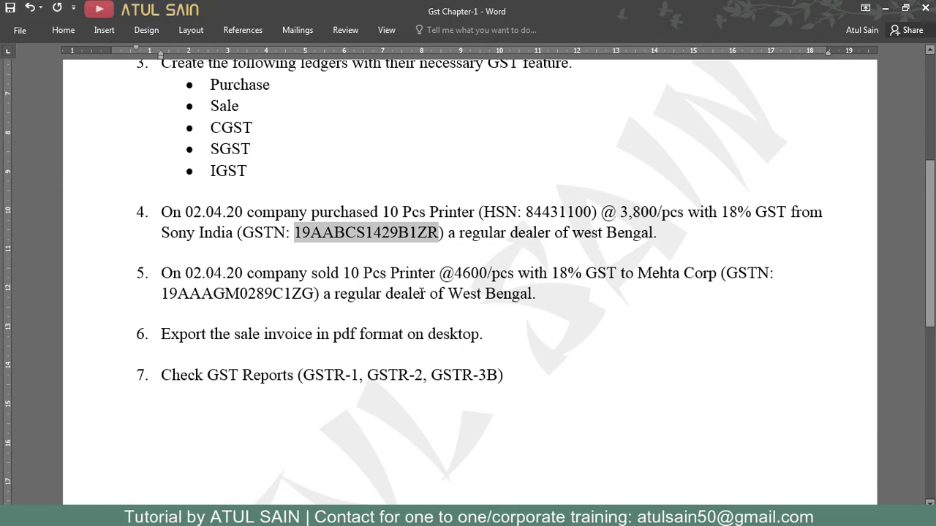
key("alt+Tab")
key("Down")
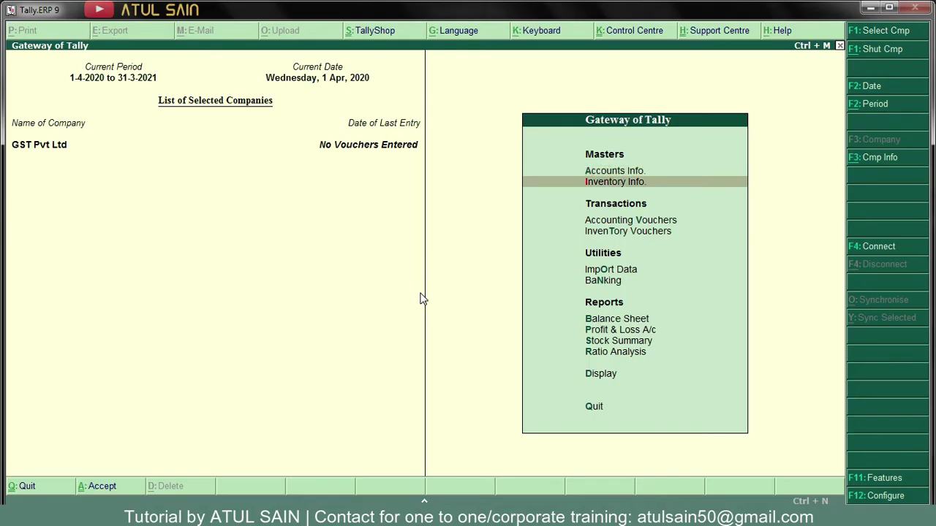
key("Return")
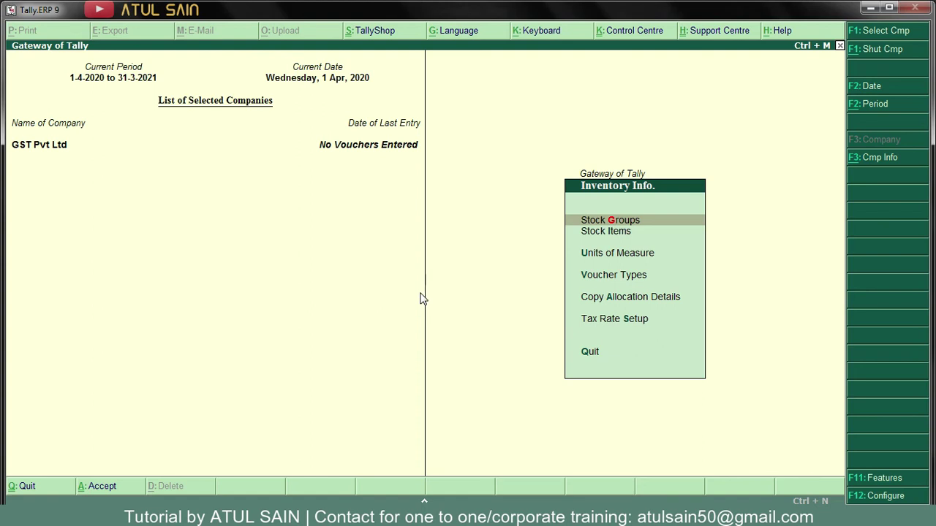
key("Down")
key("Return")
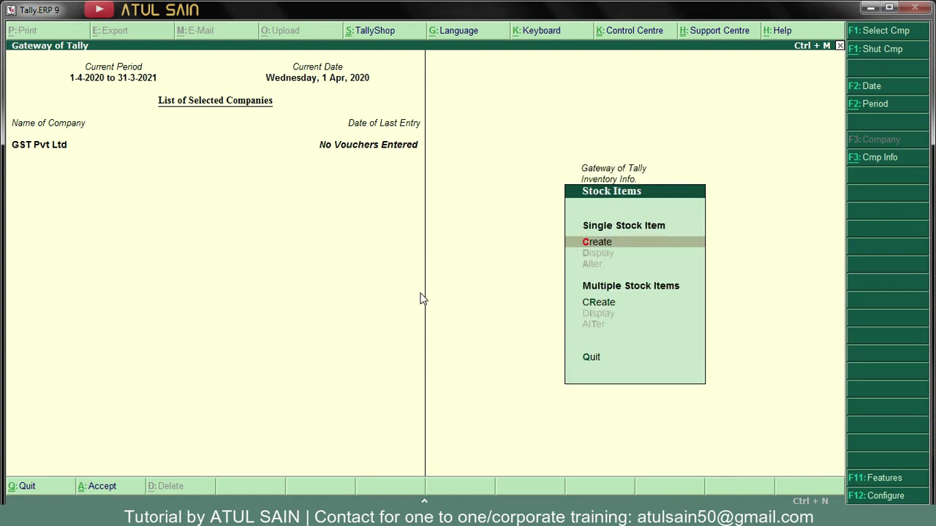
key("Return")
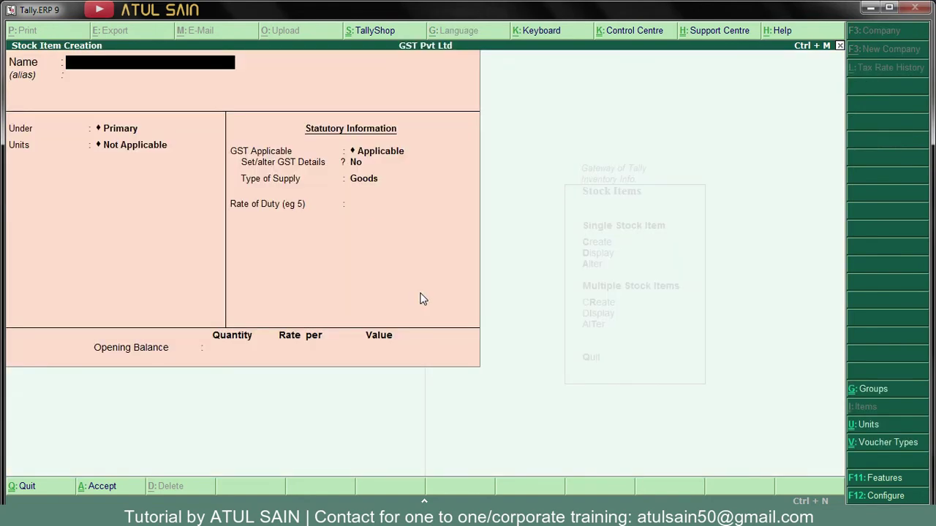
type("Printer")
key("Return")
key("Return")
key("Return")
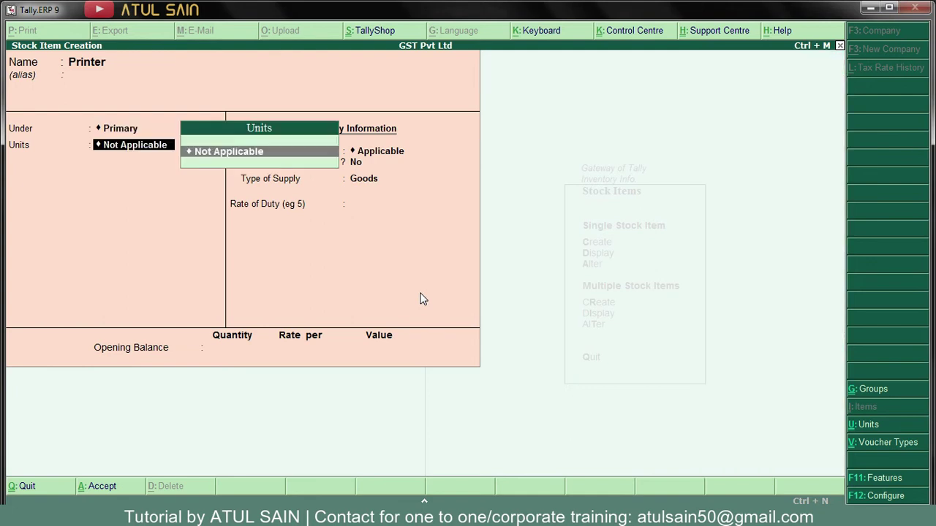
- Create the simple unit pcs for the Printer with no formal name, UQC PCS-PIECES and 0 decimal places
key("alt+c")
type("pcs")
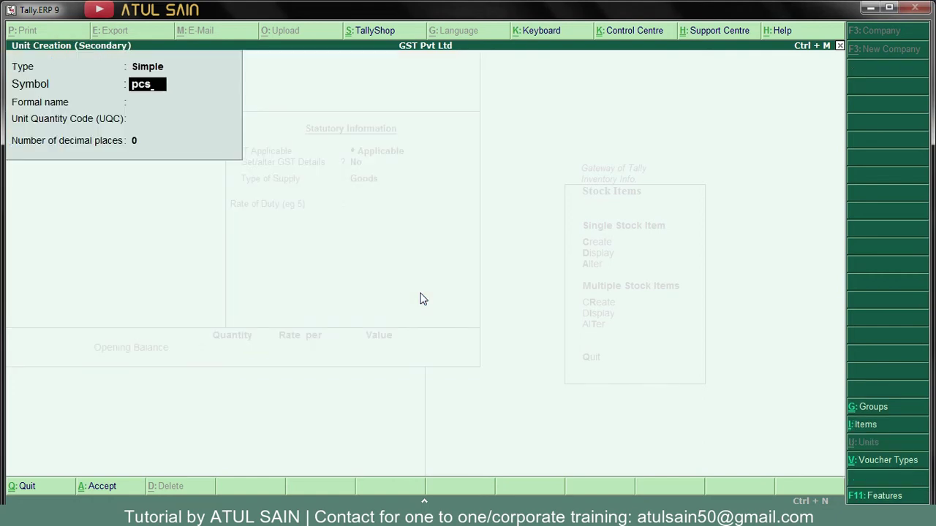
key("Return")
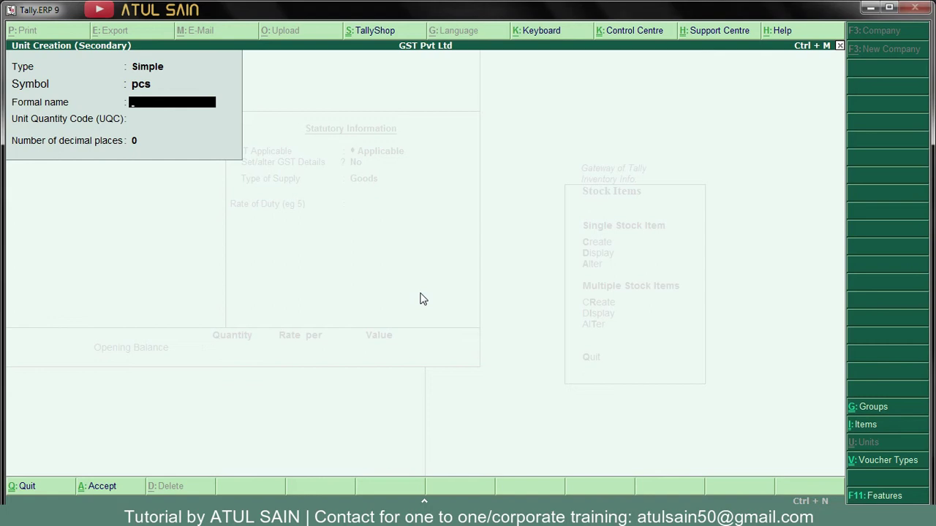
key("Return")
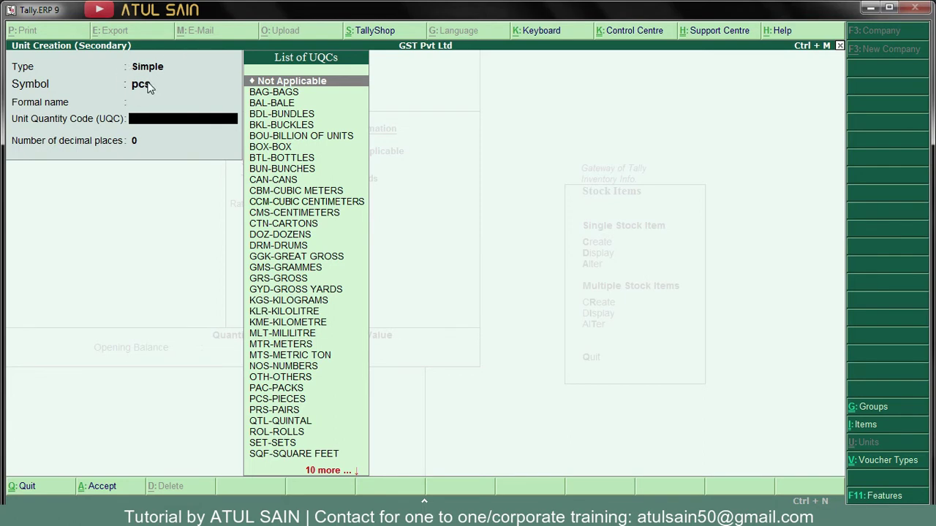
type("pcs")
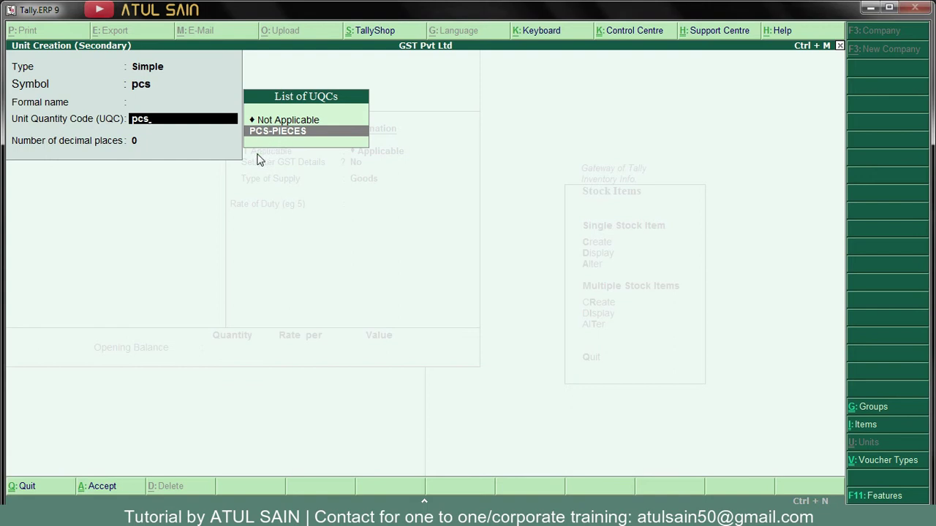
key("Return")
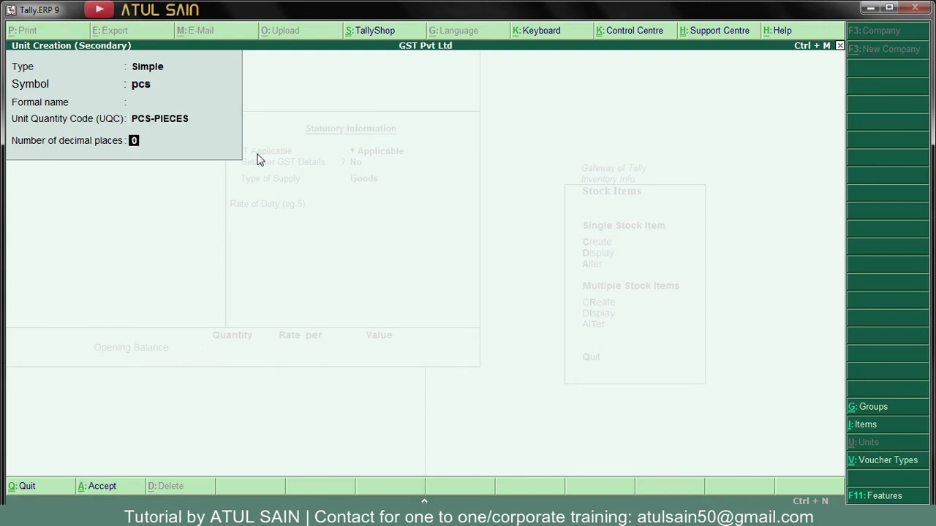
key("Return")
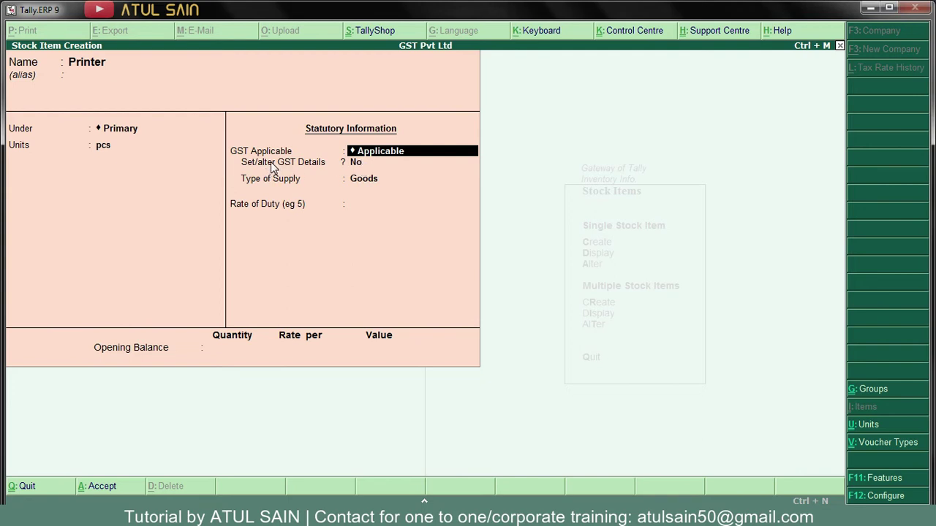
- Keep GST Applicable for the Printer and set Set/alter GST Details to Yes
key("Return")
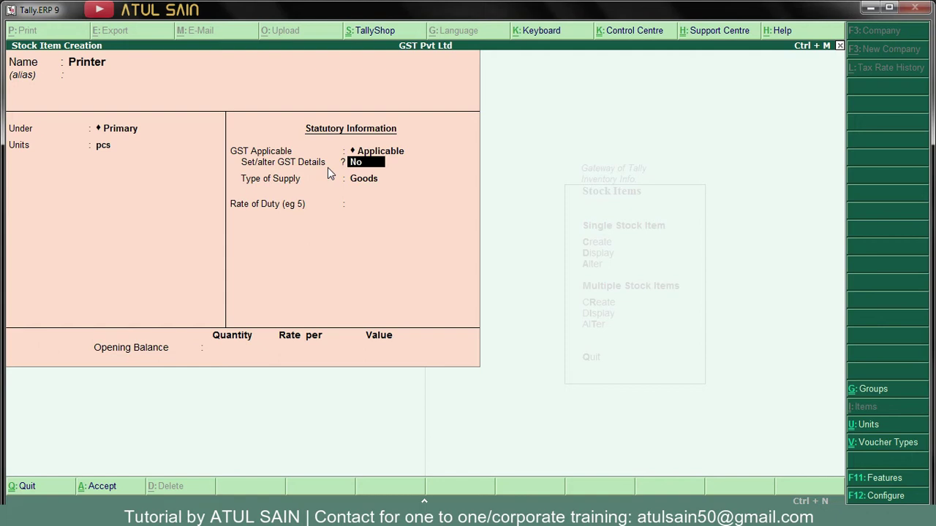
type("y")
key("Return")
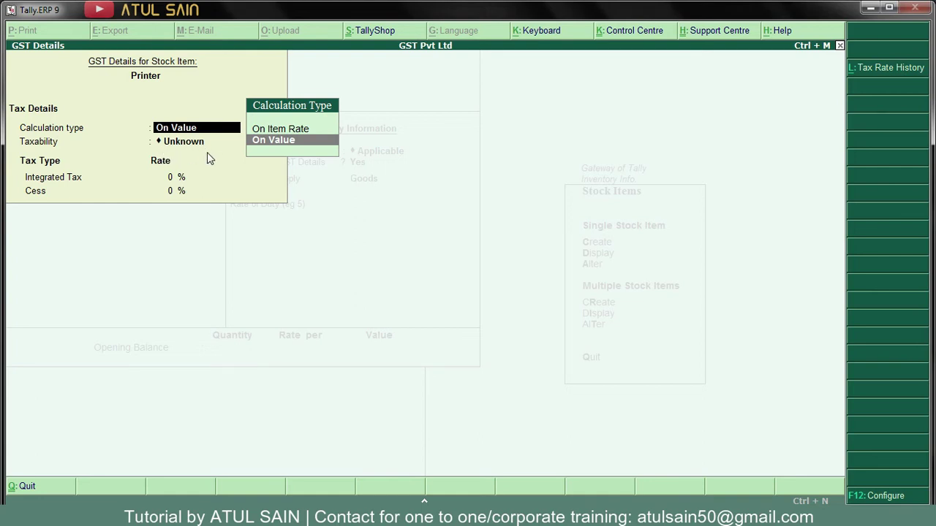
- Check the HSN in the Word exercise and configure Tally's GST details with HSN/SAC details and all GST tax types enabled, other options No
key("alt+Tab")
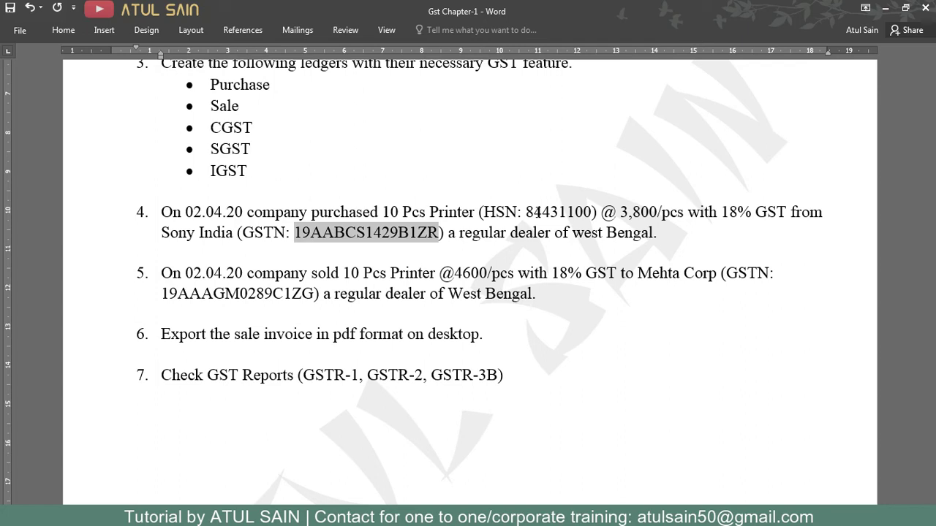
key("alt+Tab")
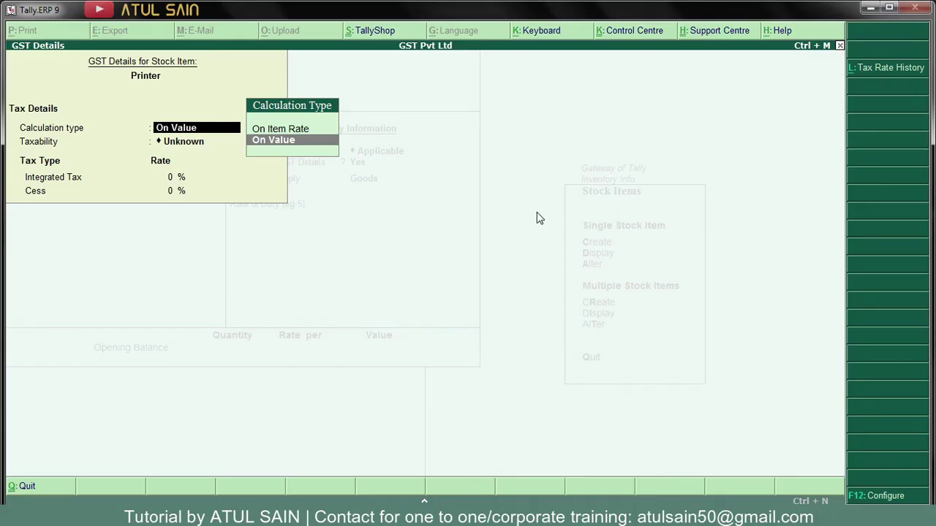
left_click(883, 497)
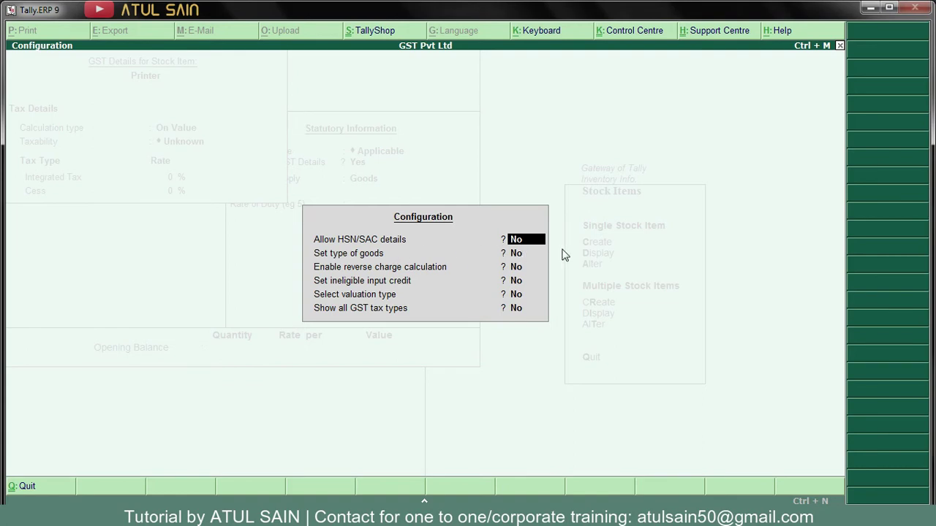
key("y")
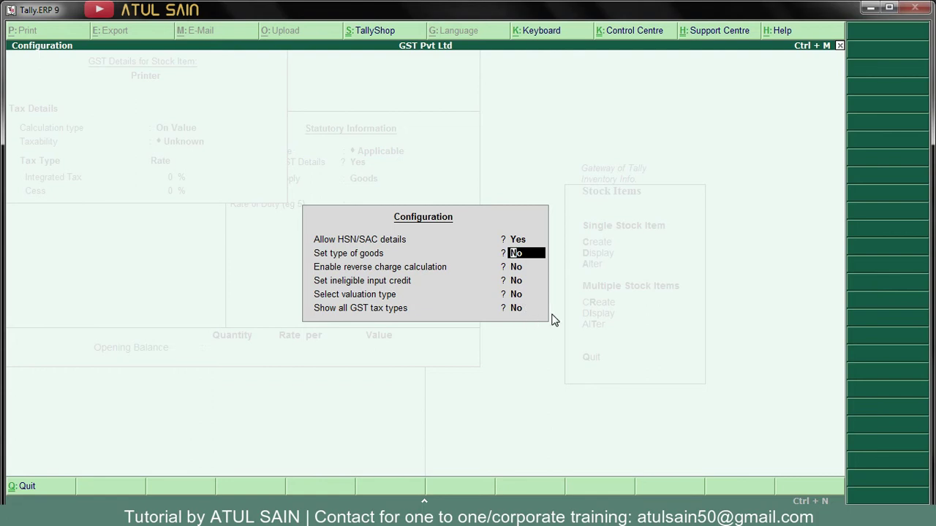
key("Return")
key("Return")
key("Return")
key("Return")
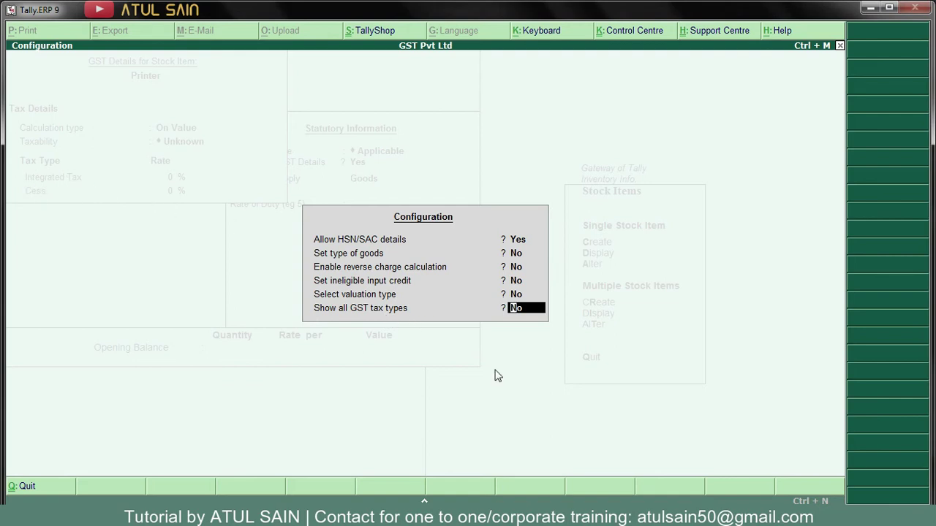
key("Return")
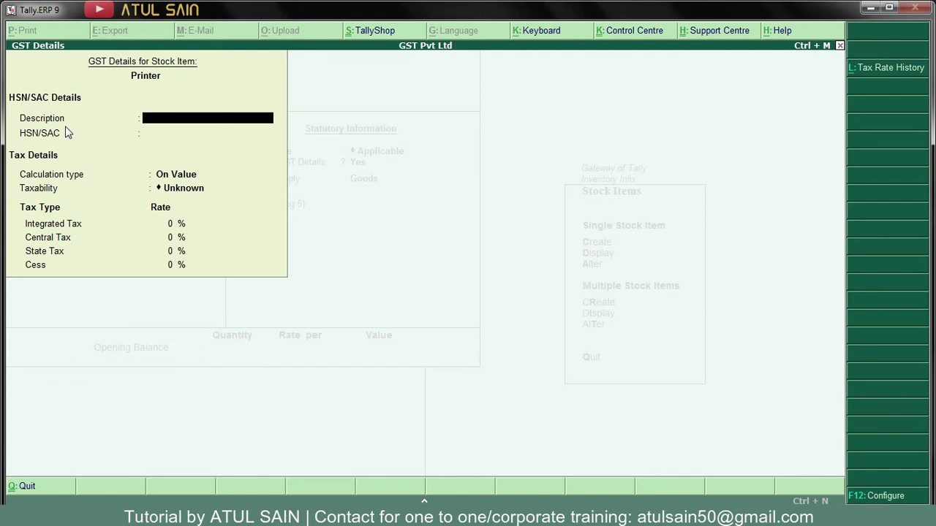
- Set the Printer's GST description to Printer and copy the HSN/SAC code 84431100 from the Word exercise into Tally
type("Printer")
key("Return")
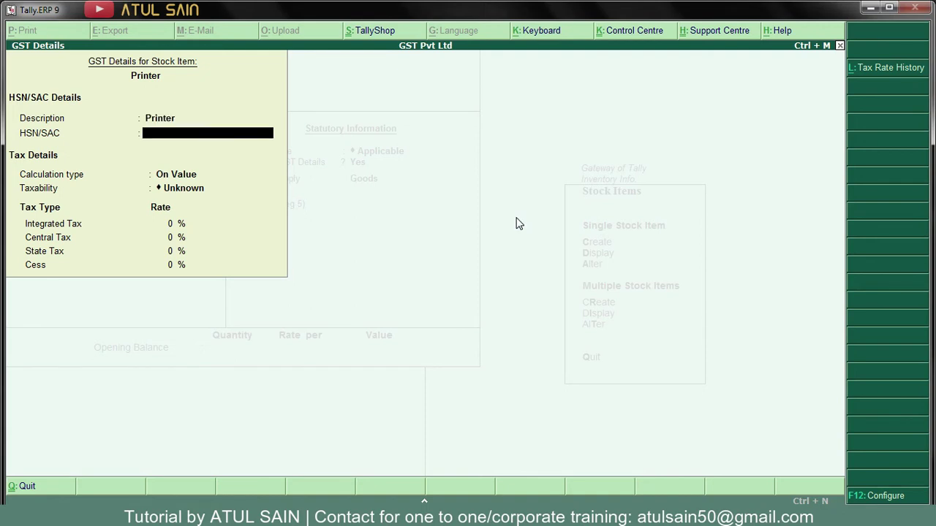
key("alt+Tab")
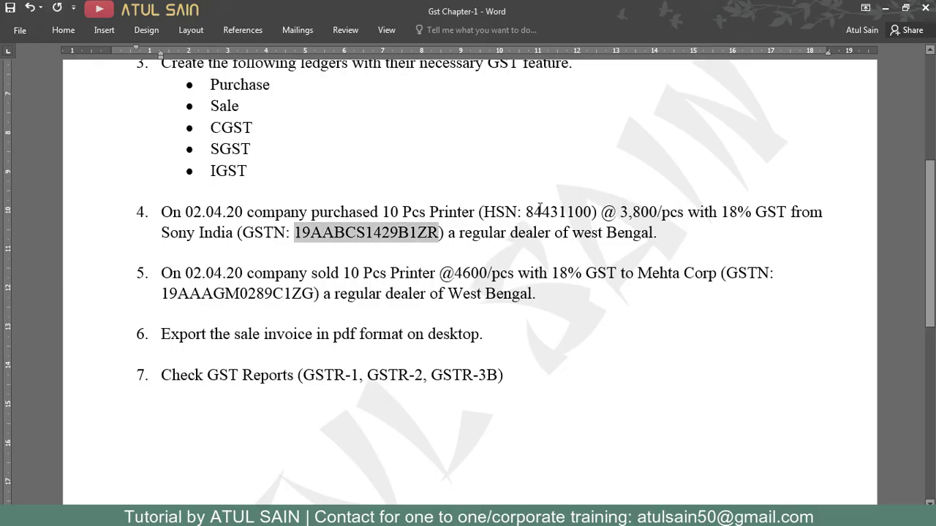
double_click(548, 213)
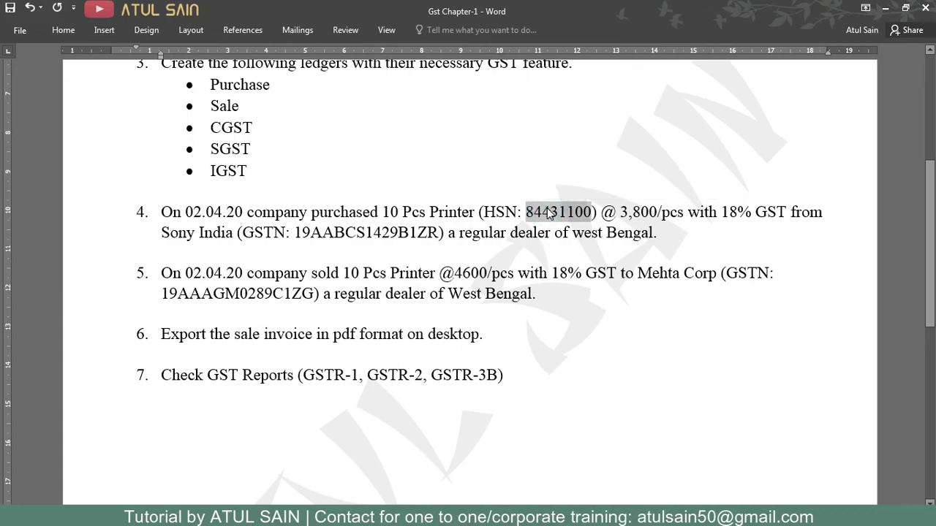
key("alt+Tab")
key("ctrl+alt+v")
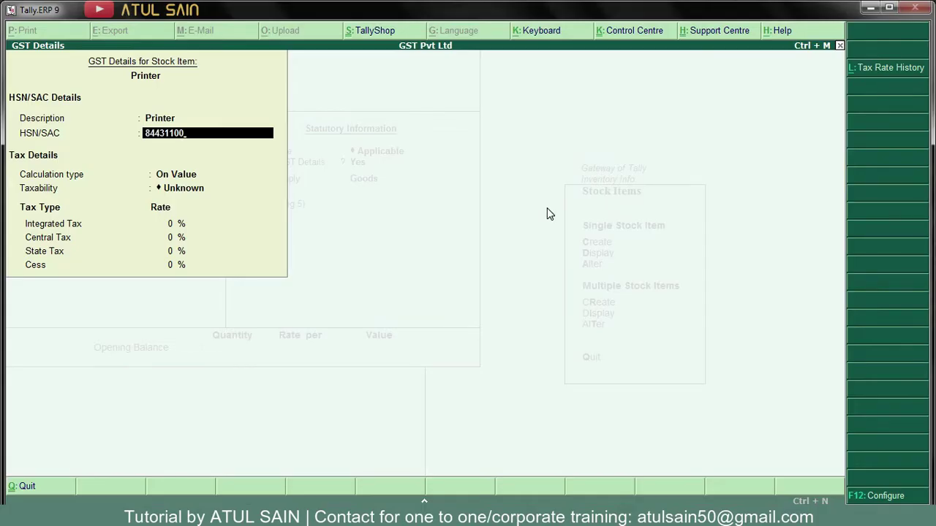
key("Return")
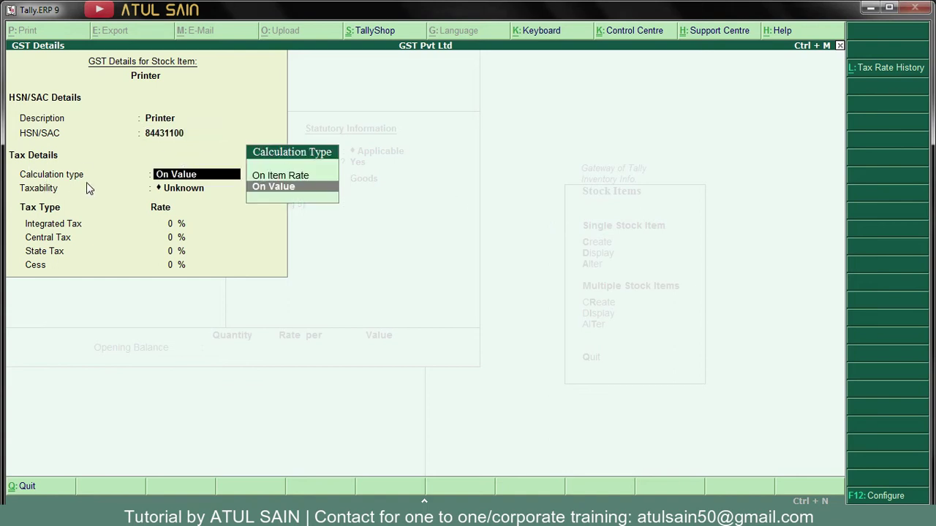
- Keep the Printer's calculation type as On Value and set its taxability to Taxable
key("Return")
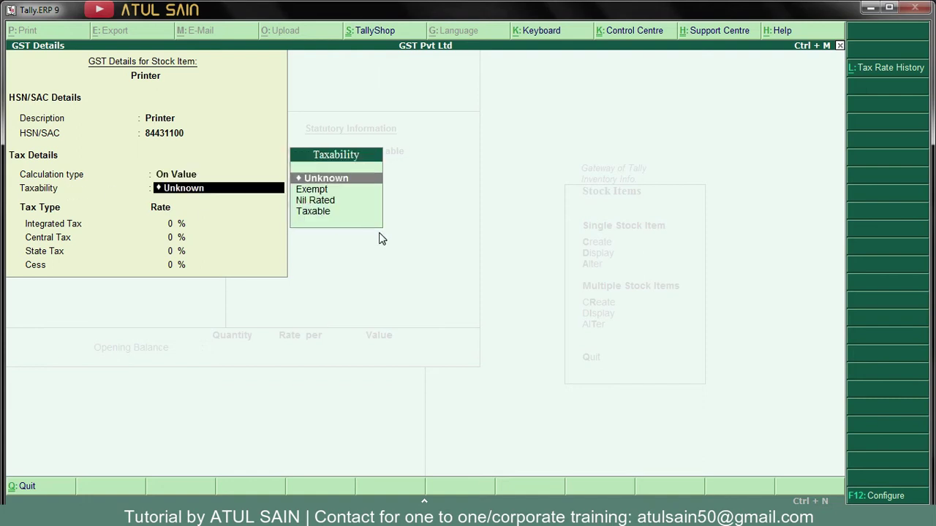
key("Down")
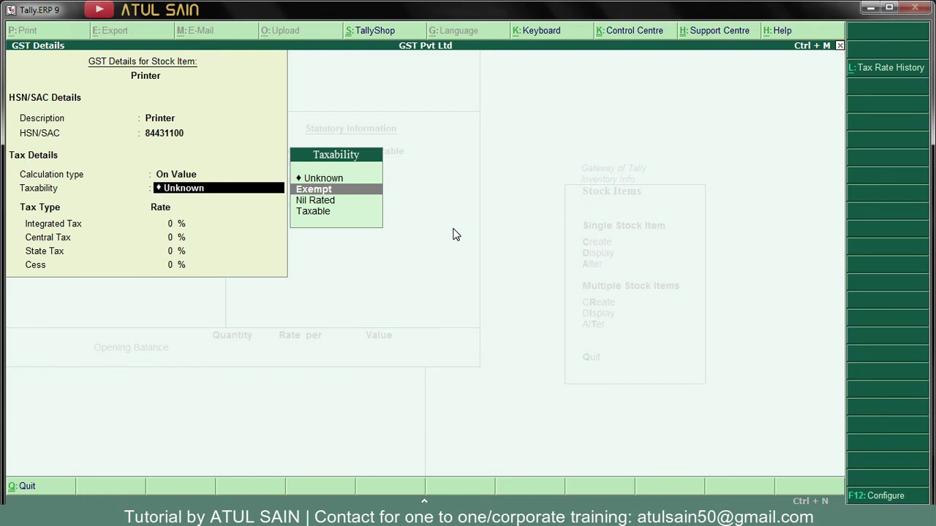
key("Down")
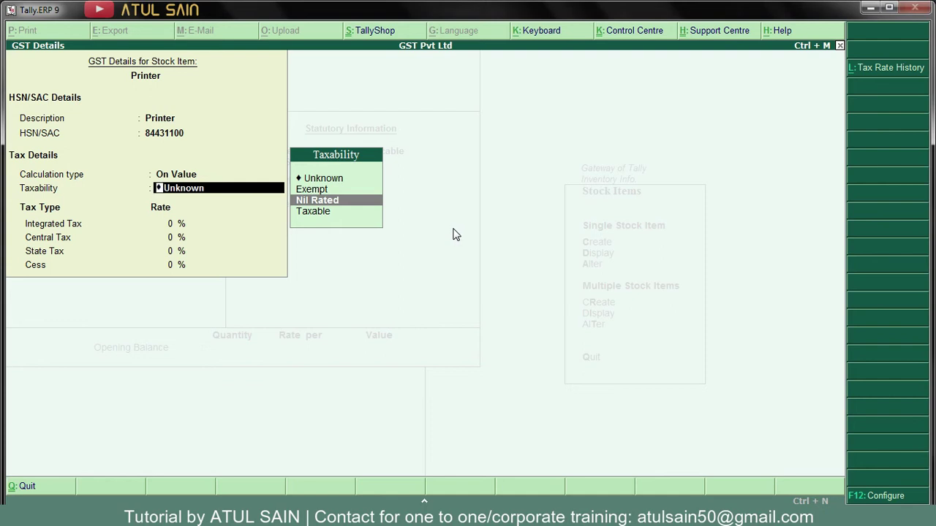
key("Down")
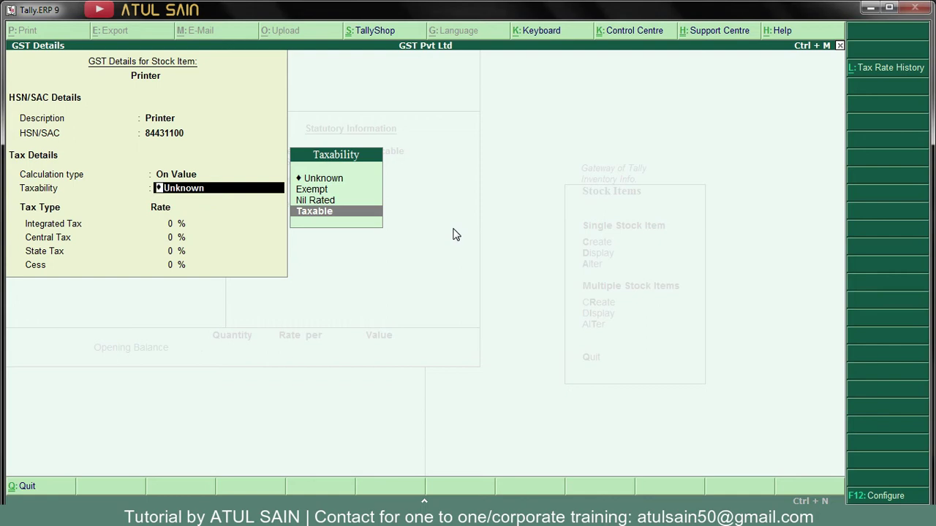
key("Return")
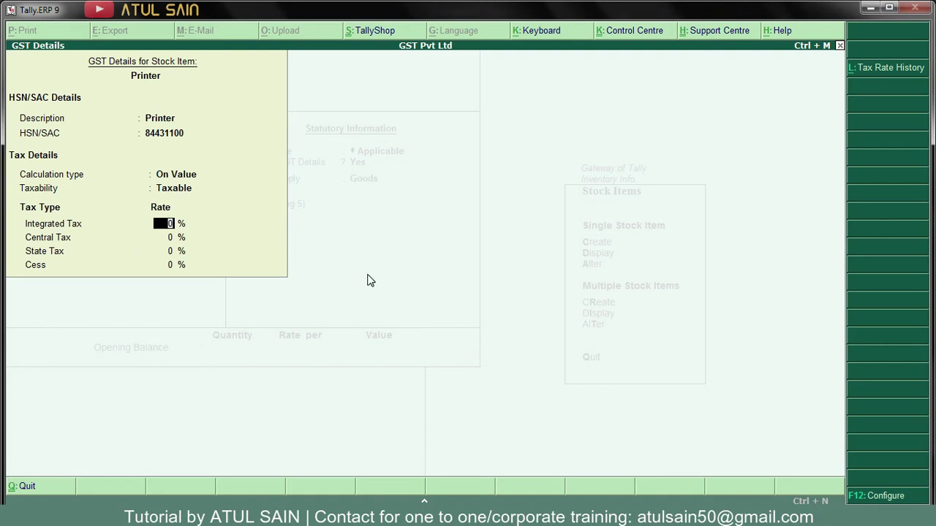
- Check the GST rate in the Word exercise and set the Printer's Integrated Tax rate to 18% in Tally
key("alt+Tab")
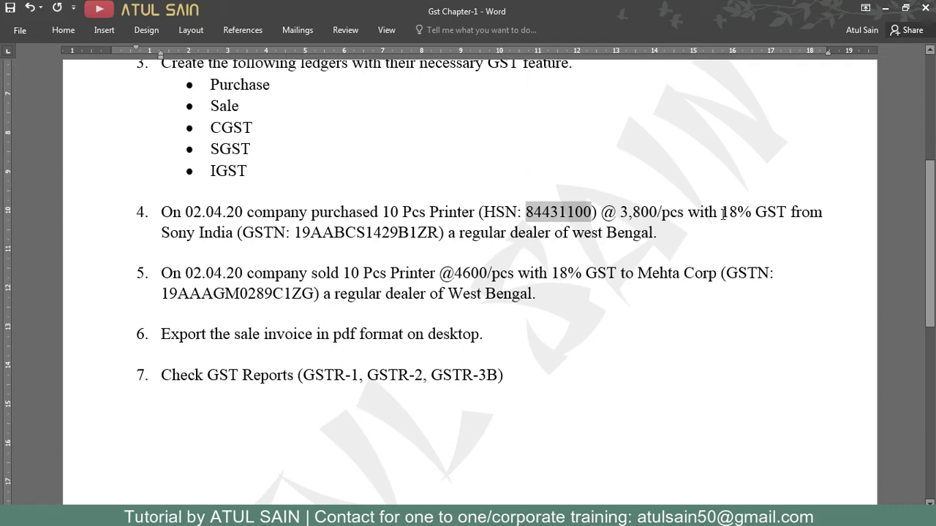
key("alt+Tab")
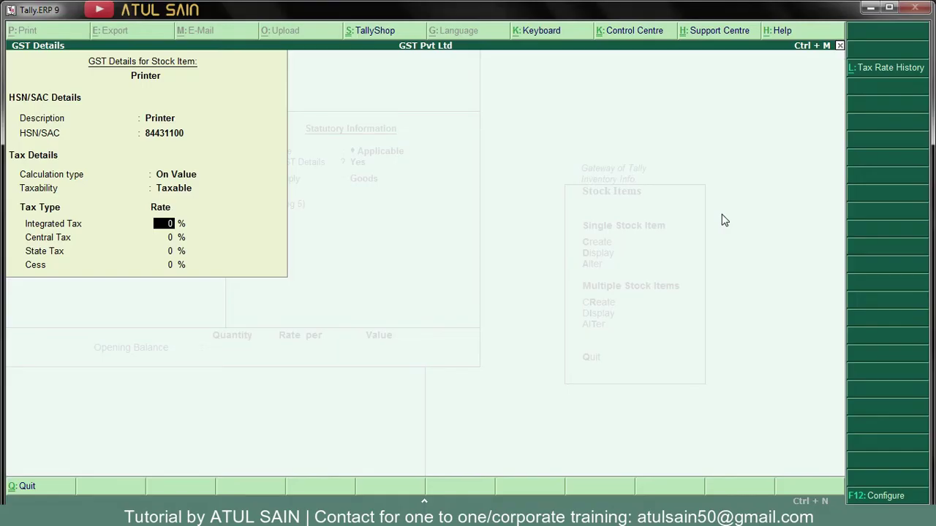
type("8")
key("Return")
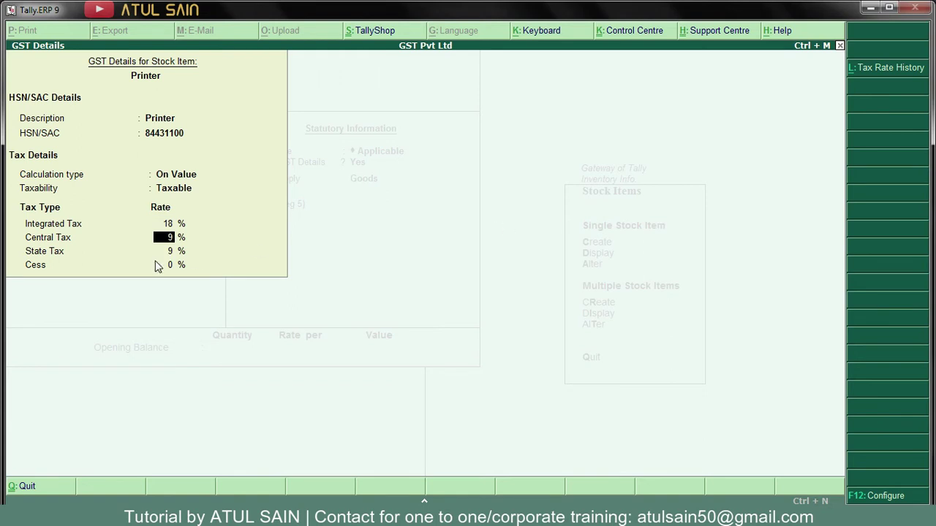
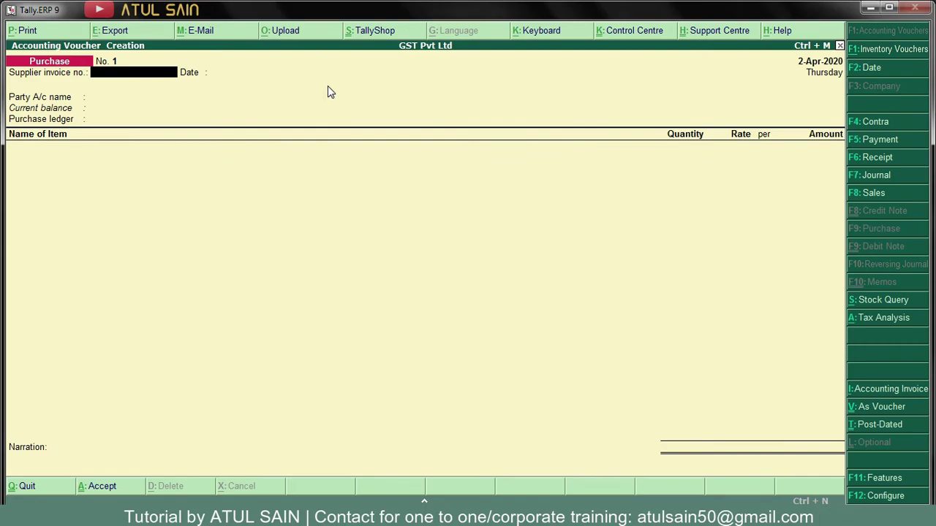
- Review the purchase transaction in Word, then enter supplier invoice number SI-01/inv dated 2-Apr-2020 in Tally's purchase voucher
key("alt+Tab")
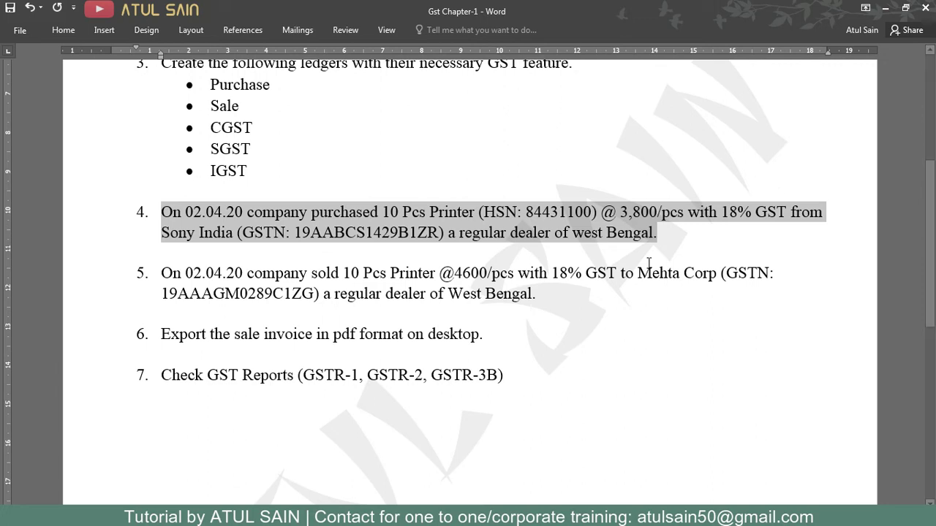
key("alt+Tab")
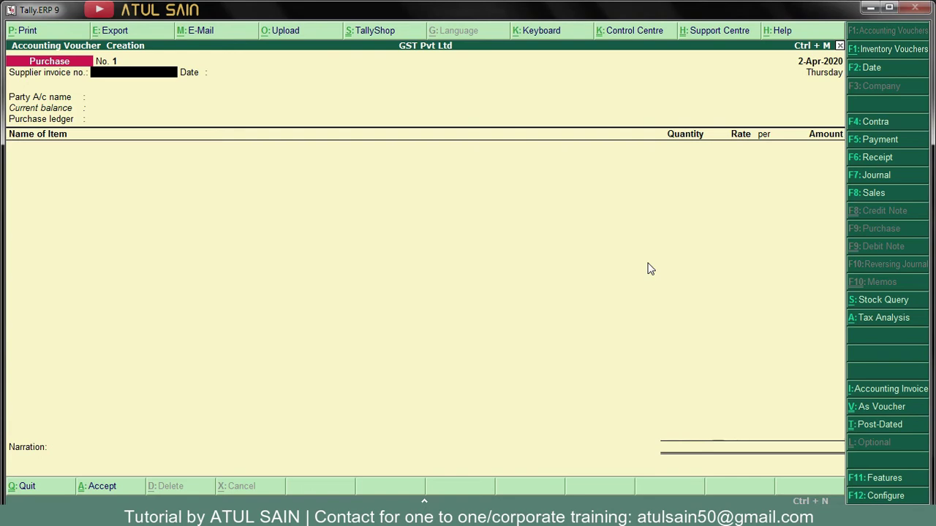
type("SI-01/inv")
key("Return")
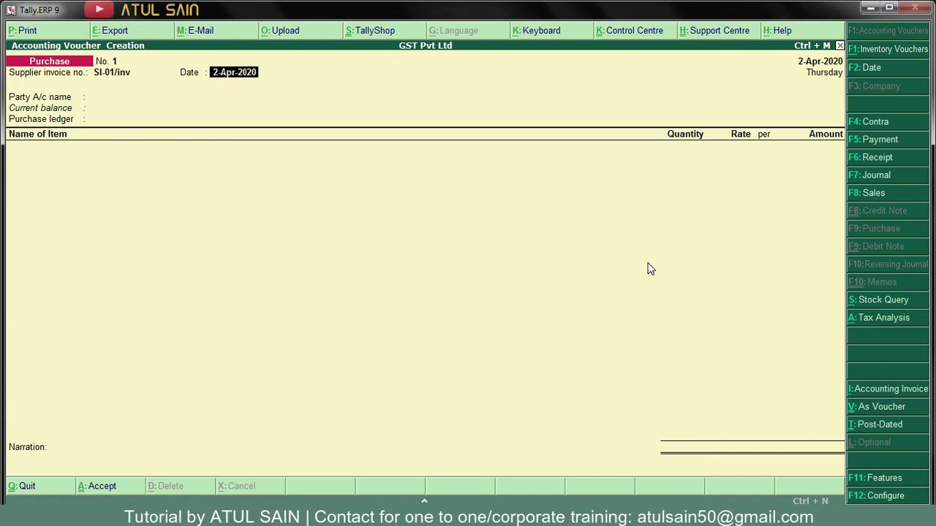
key("Return")
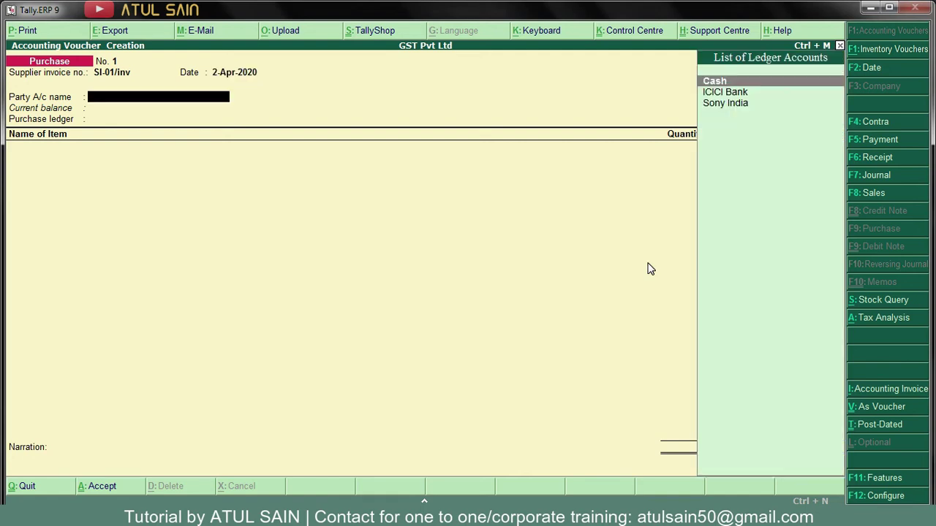
- Choose Sony India as the party, accept its supplier details without other references, and select Purchase as the purchase ledger
key("Down")
key("Down")
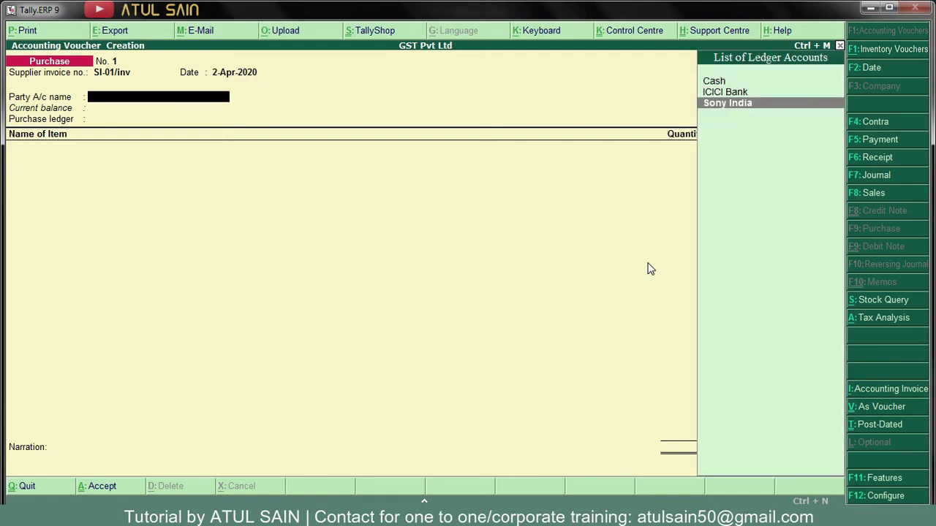
key("Return")
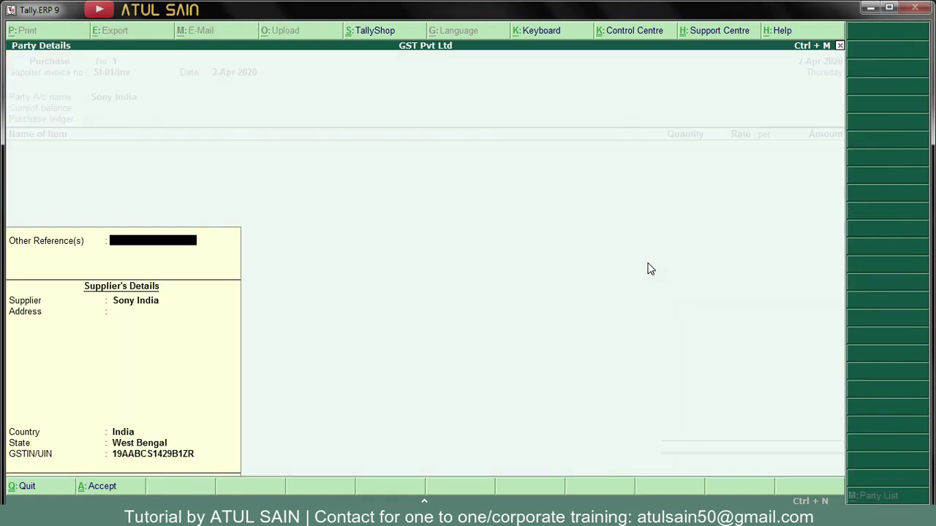
key("Return")
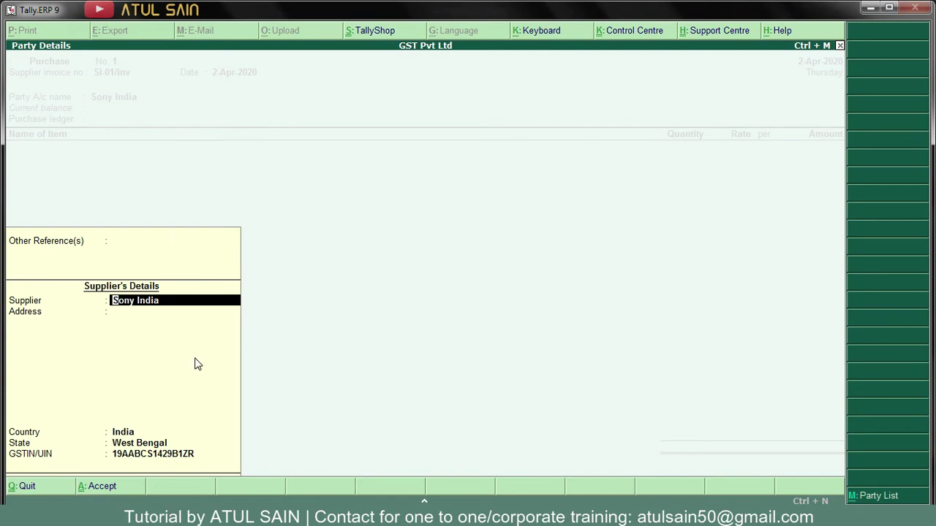
key("Return")
key("Return")
key("Return")
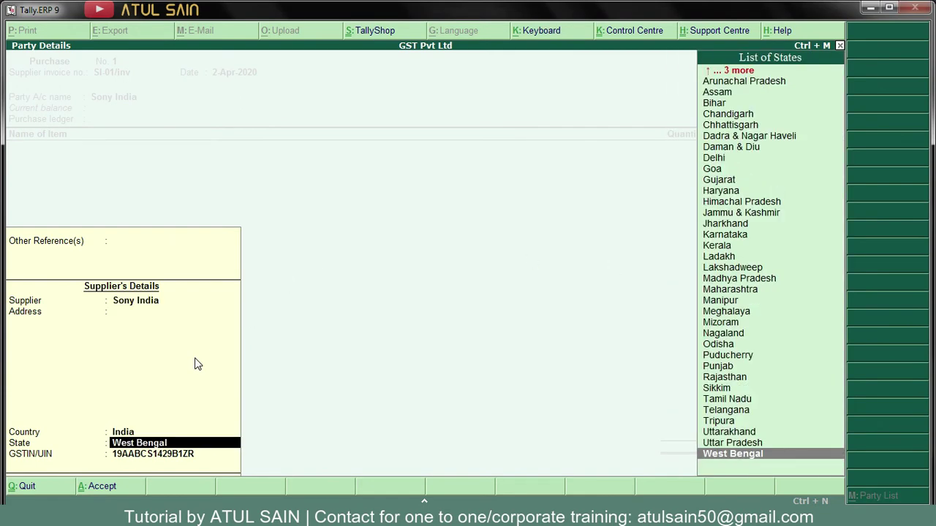
key("Return")
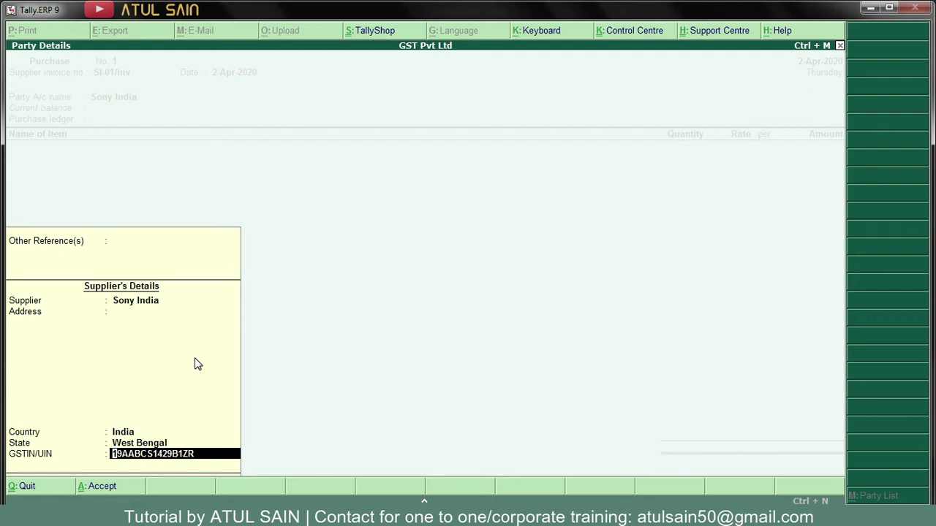
key("Return")
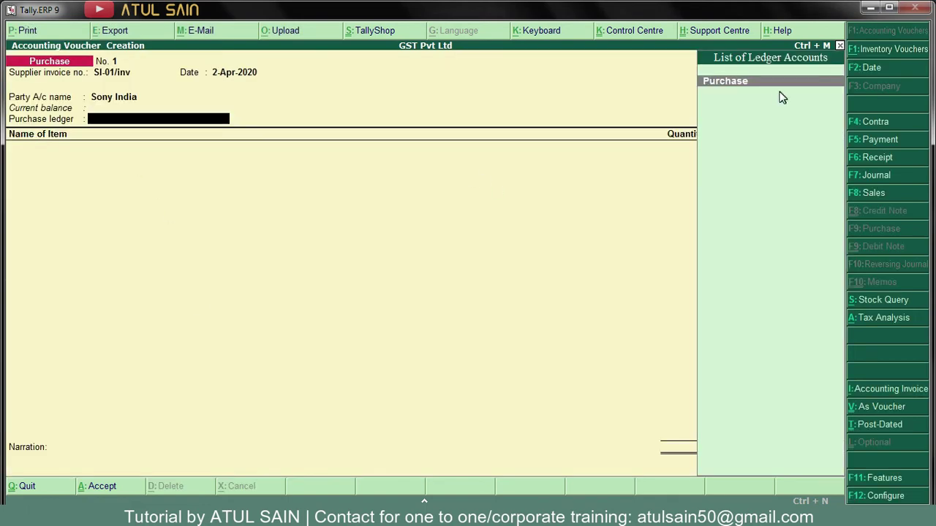
key("Return")
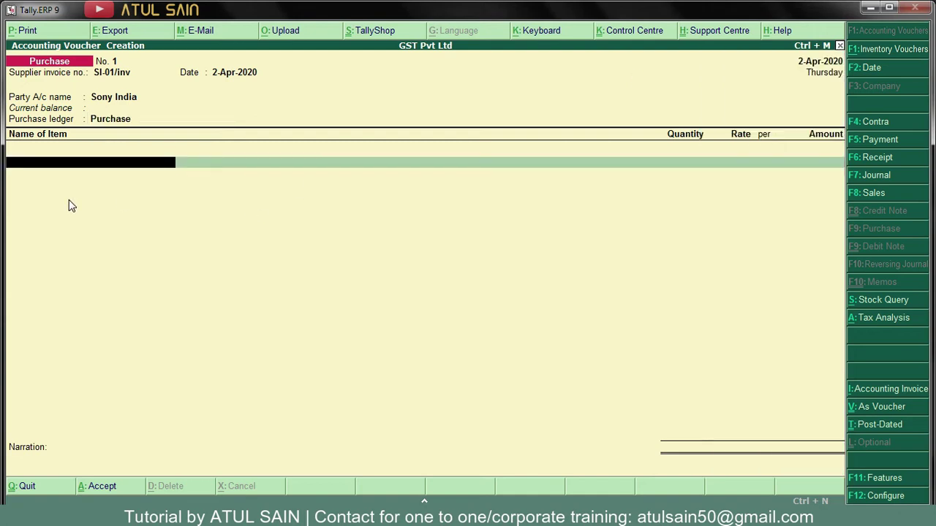
- Add the Printer item with a quantity of 10 pcs at a rate of 3800 per pcs and end the item list
type("Pri")
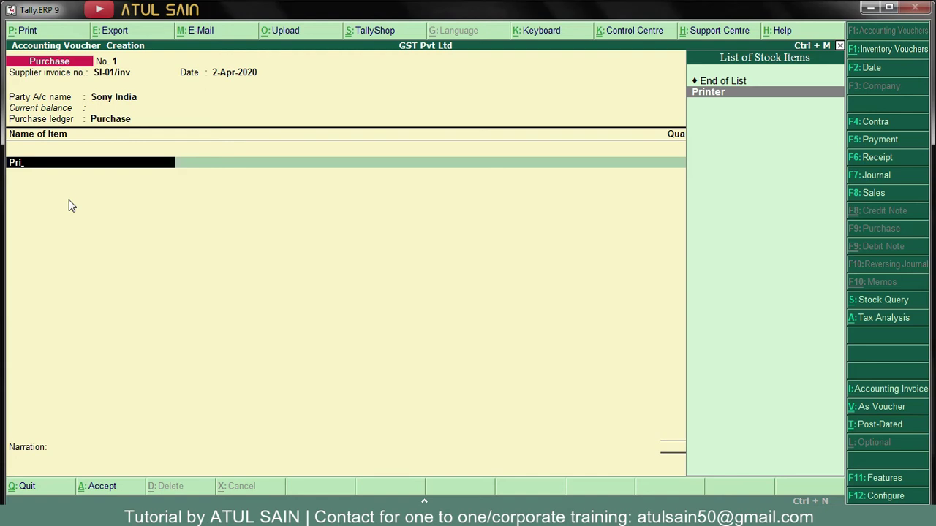
key("Return")
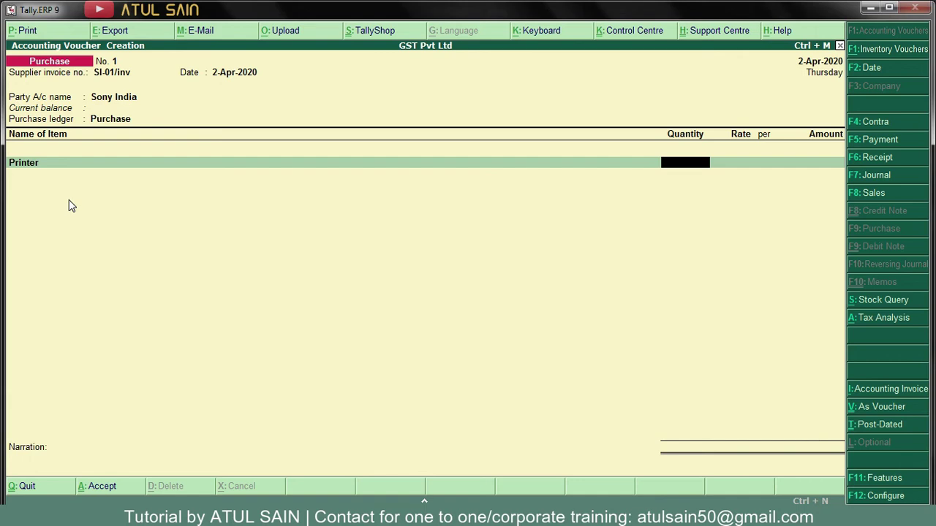
type("10")
key("Return")
type("3800")
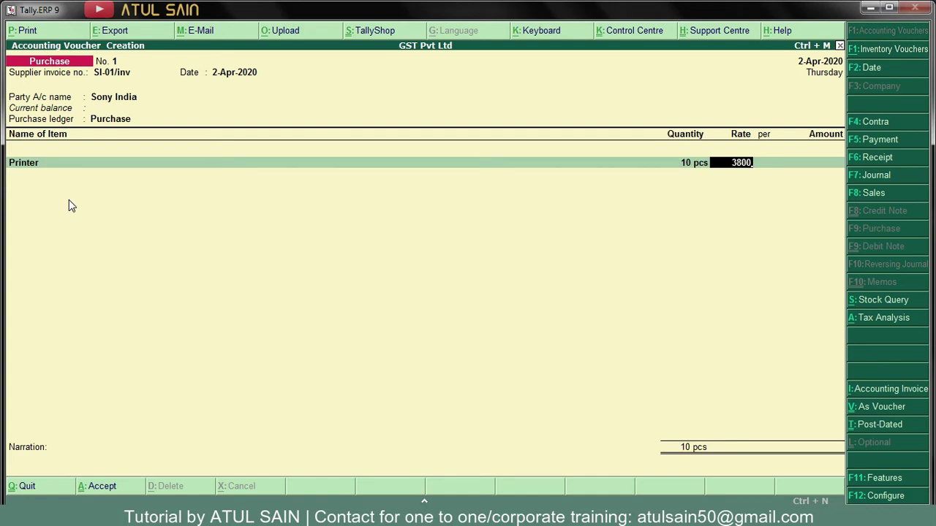
key("Return")
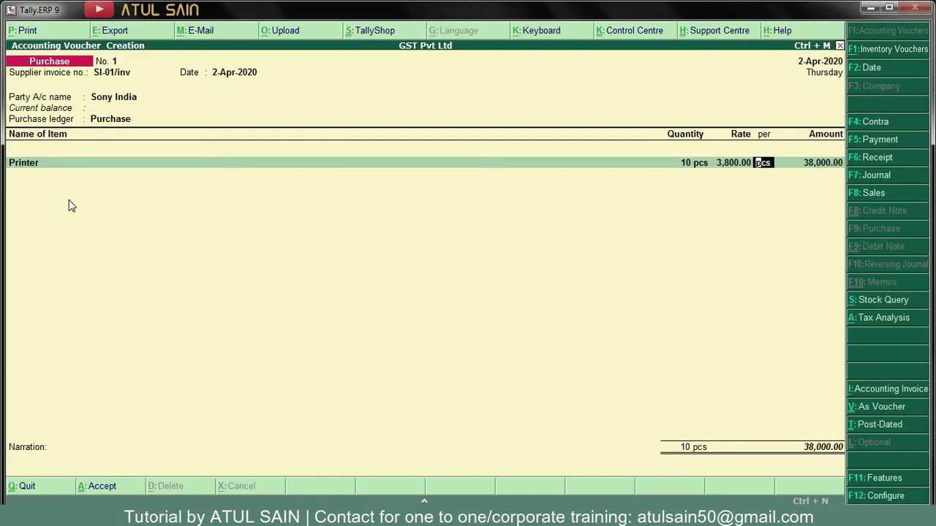
key("Return")
key("Return")
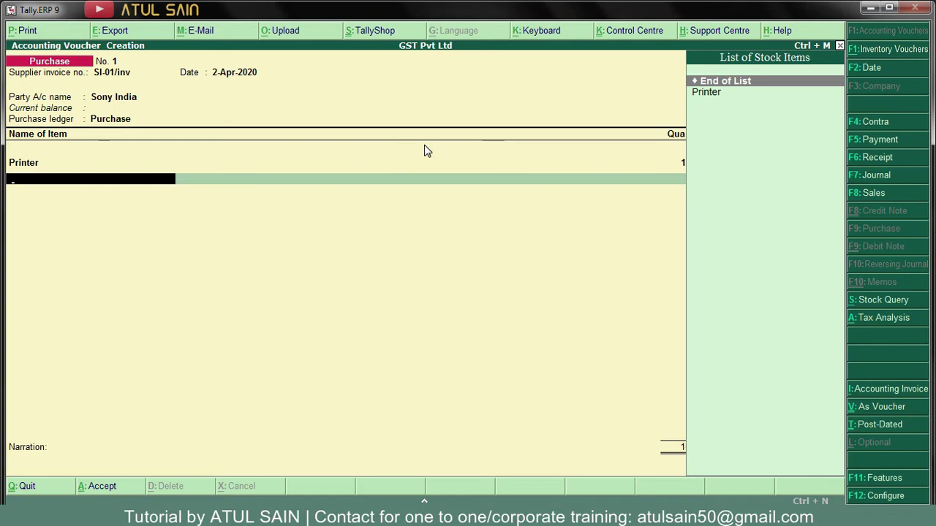
key("Return")
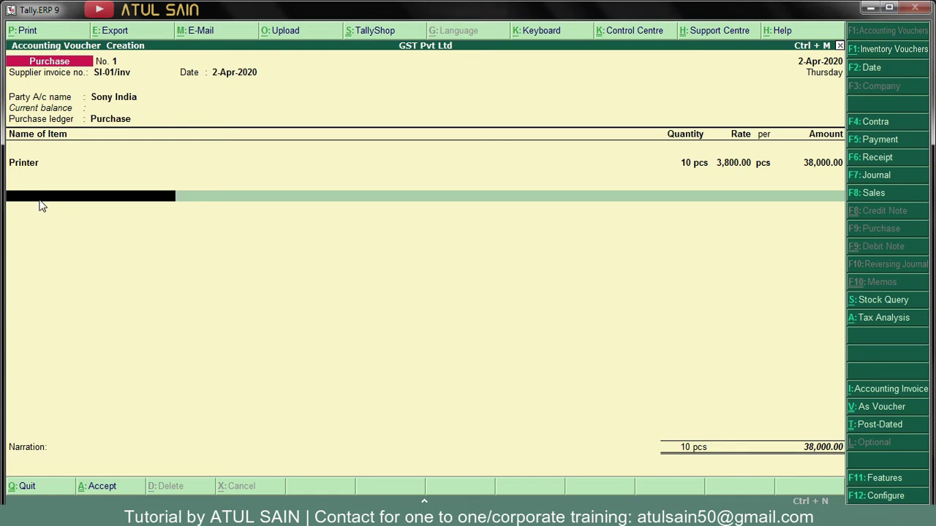
- Add the CGST ledger below the Printer item and accept its calculated amount
key("Return")
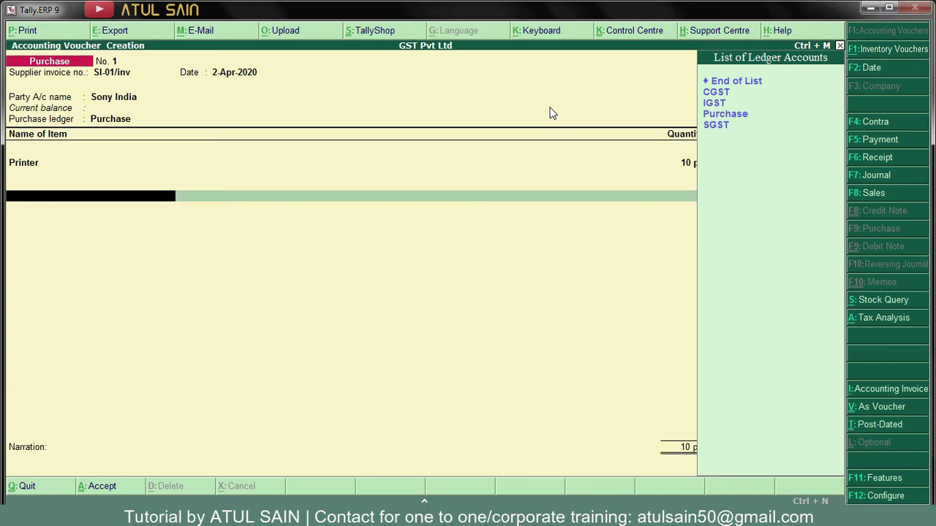
type("Cg")
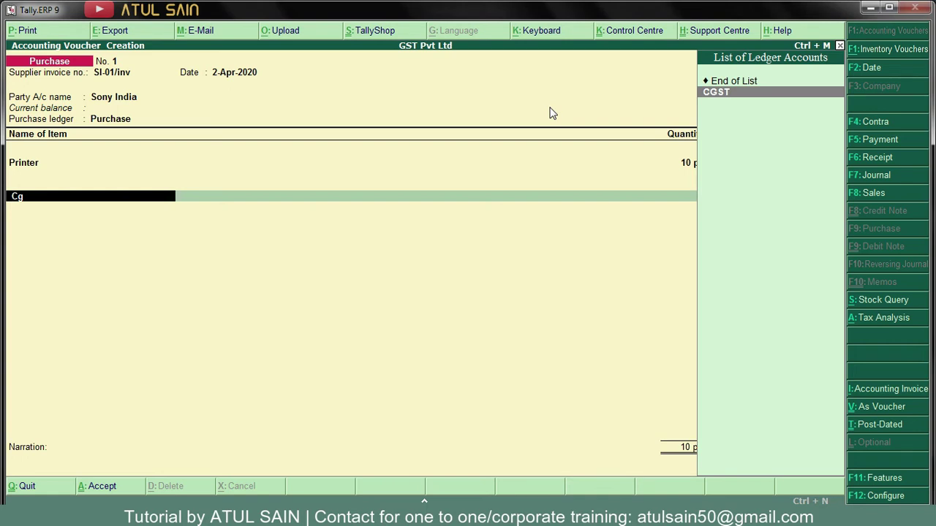
key("Return")
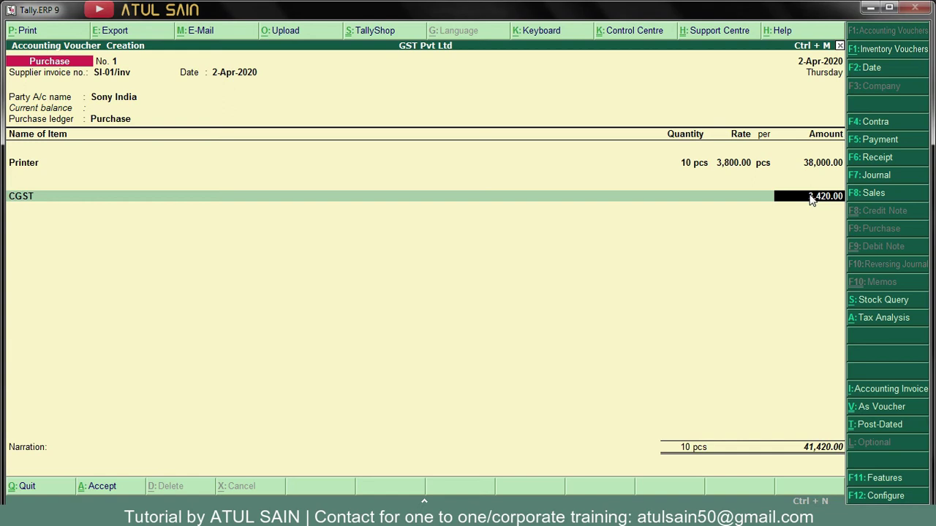
key("Return")
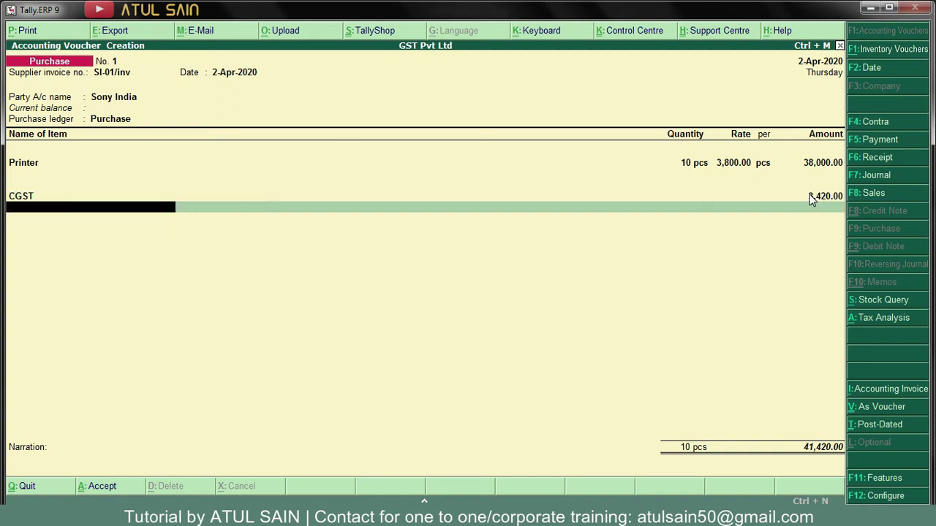
- Add the SGST ledger below CGST, accept its calculated amount and end the tax ledger list
type("Sg")
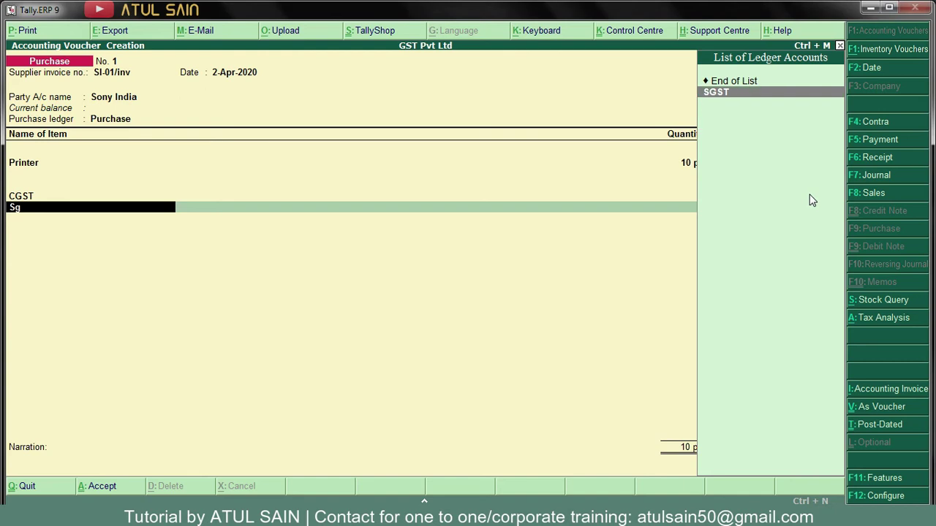
key("Return")
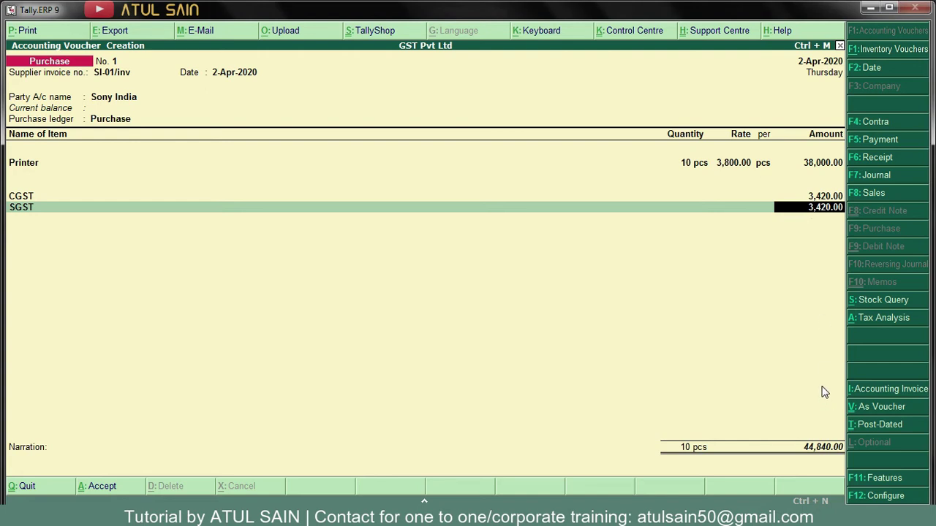
key("Return")
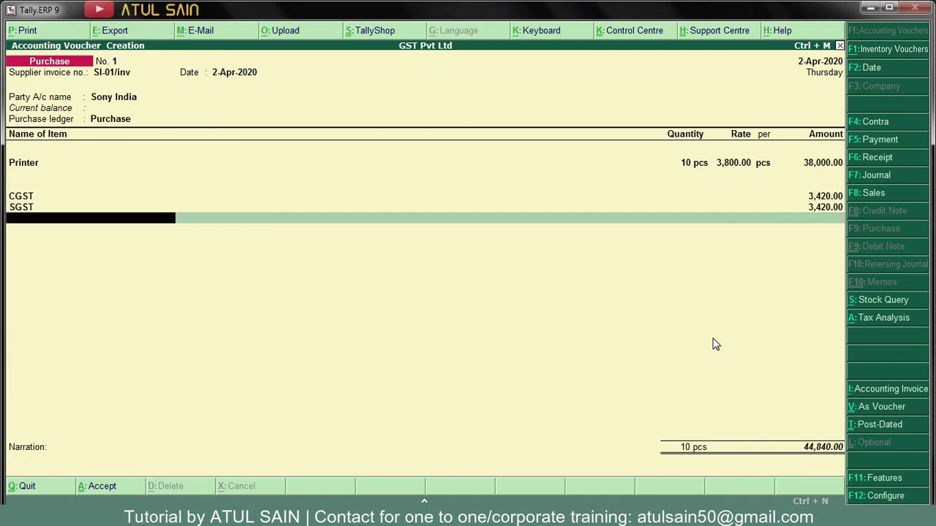
key("Return")
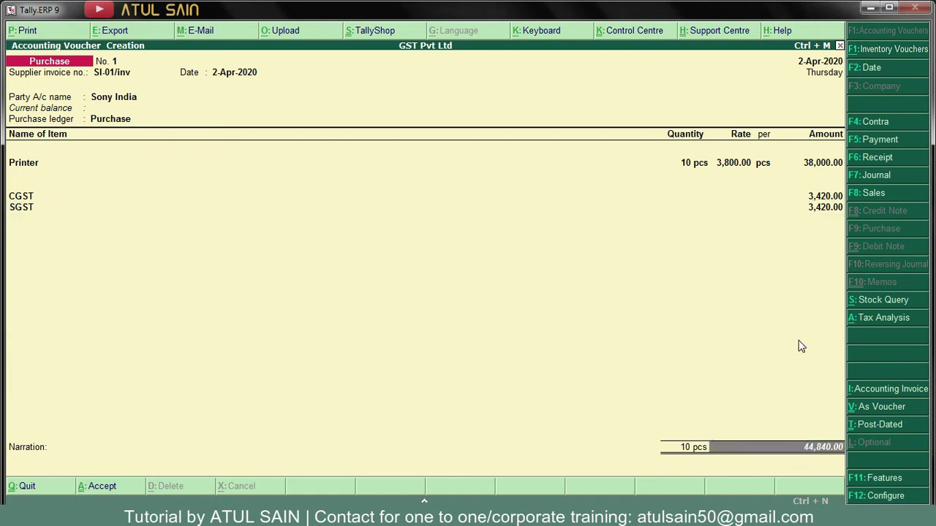
- Set the use of defaults for bill allocations to No in the purchase invoice configuration and save it
key("Return")
key("BackSpace")
key("Return")
key("BackSpace")
left_click(867, 497)
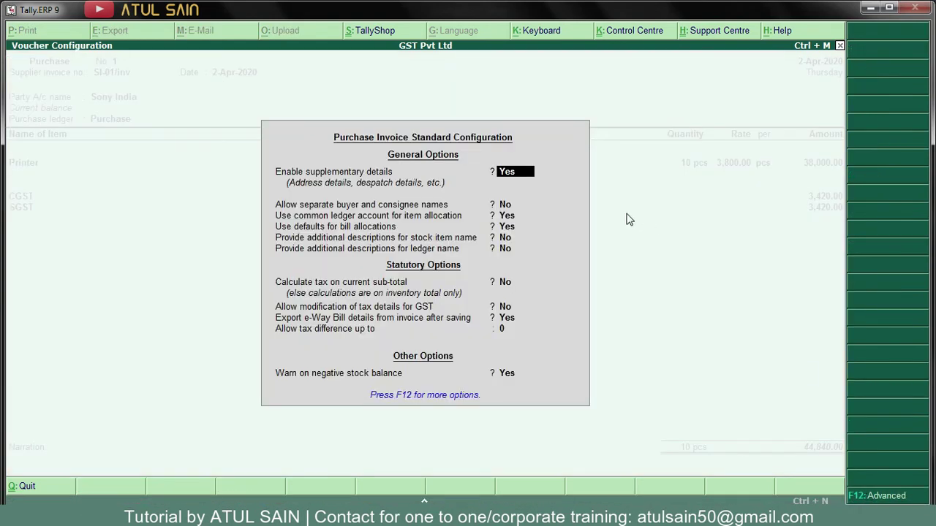
key("Down")
key("Down")
key("Down")
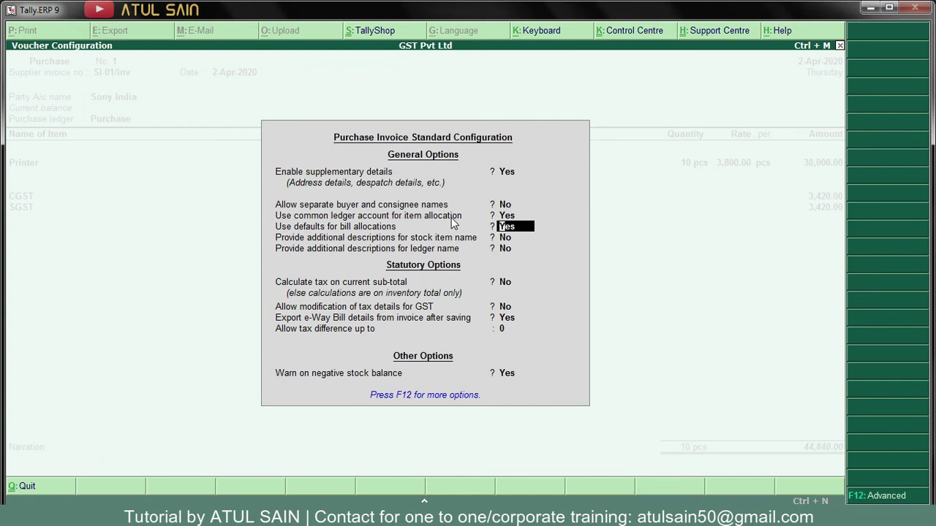
key("n")
key("ctrl+a")
- Keep the existing supplier, item and tax entries, and accept Sony India's bill-wise details as New Ref SI-01/inv without credit days
key("Return")
key("Return")
key("Return")
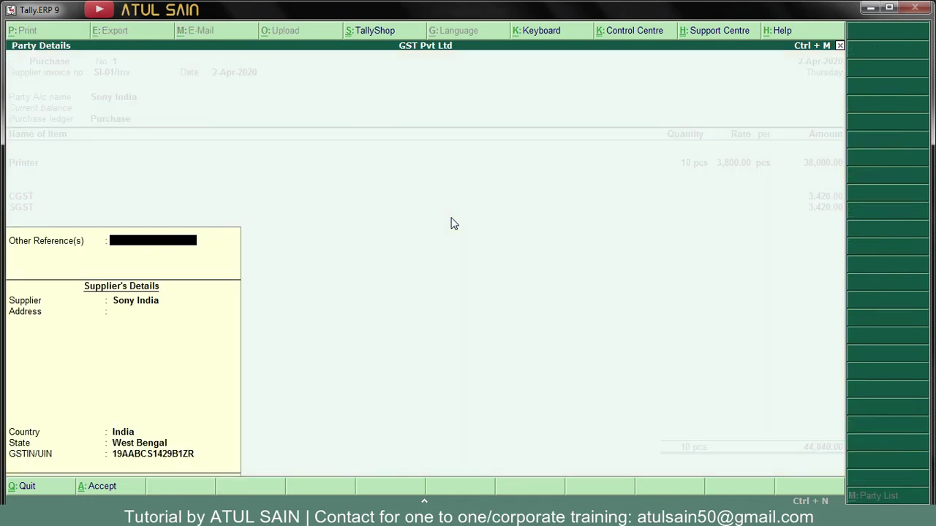
key("ctrl+a")
key("Return")
key("Return")
key("Return")
key("Return")
key("Return")
key("Return")
key("Return")
key("Return")
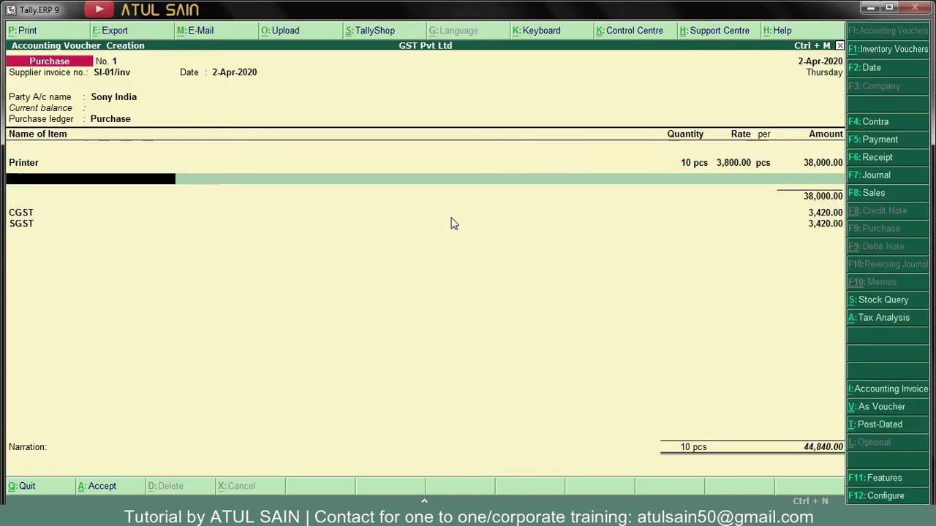
key("Return")
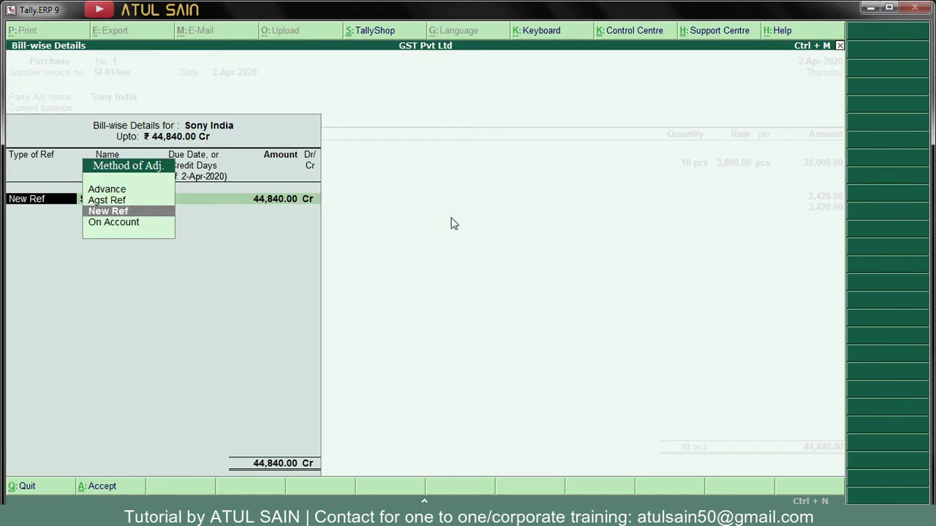
key("Return")
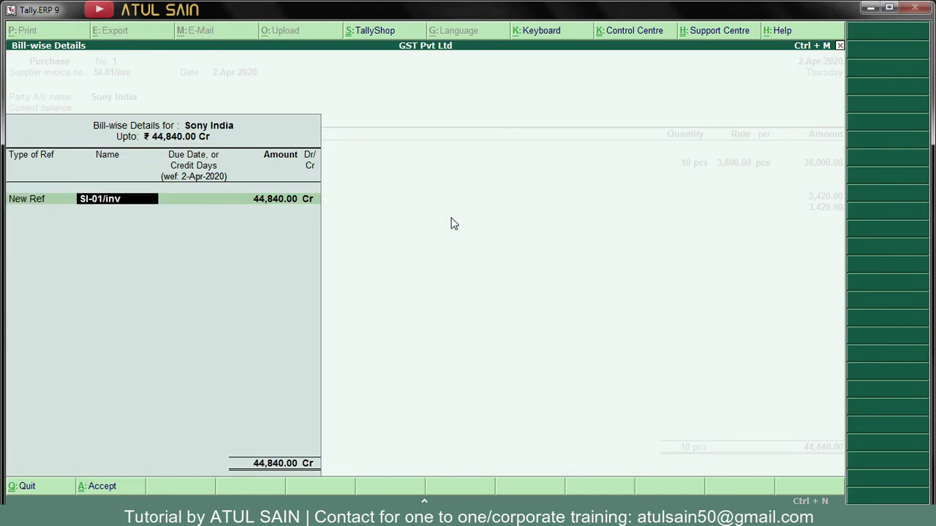
key("Return")
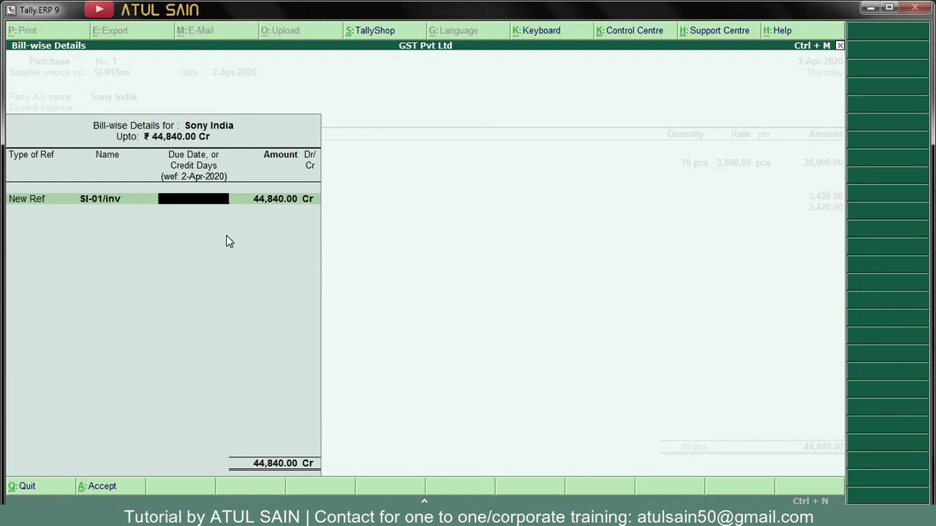
key("ctrl+a")
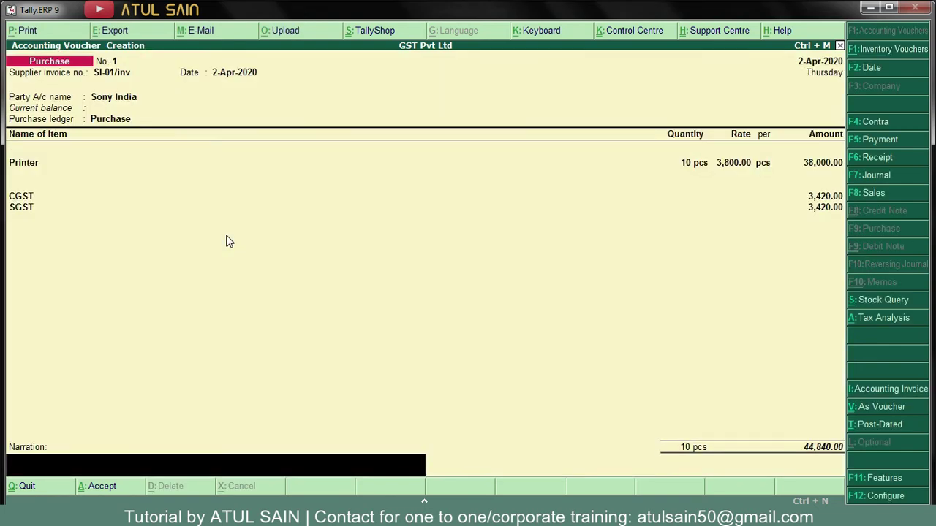
- Enter the narration "Being goods purchased with 18% GST." and examine the voucher's detailed tax analysis
type("Being goods purchased with 18% GST.")
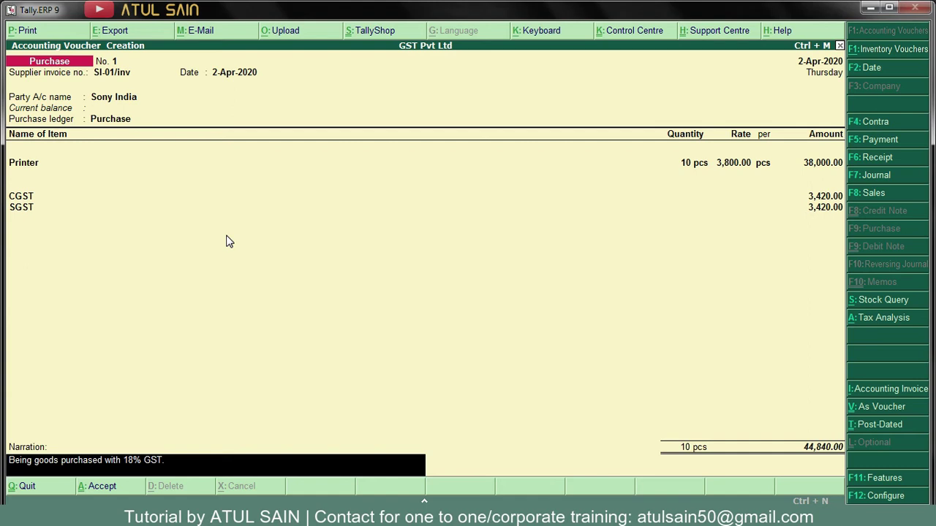
key("alt+a")
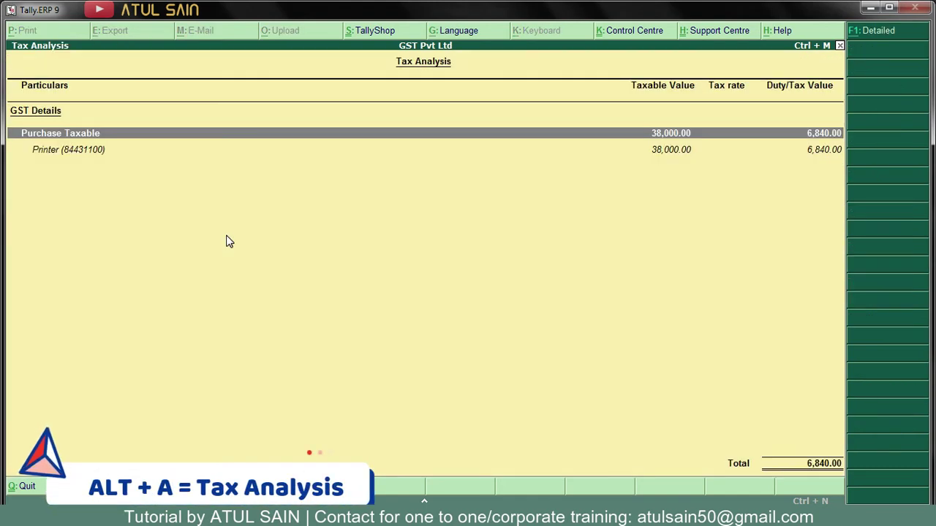
key("alt+F1")
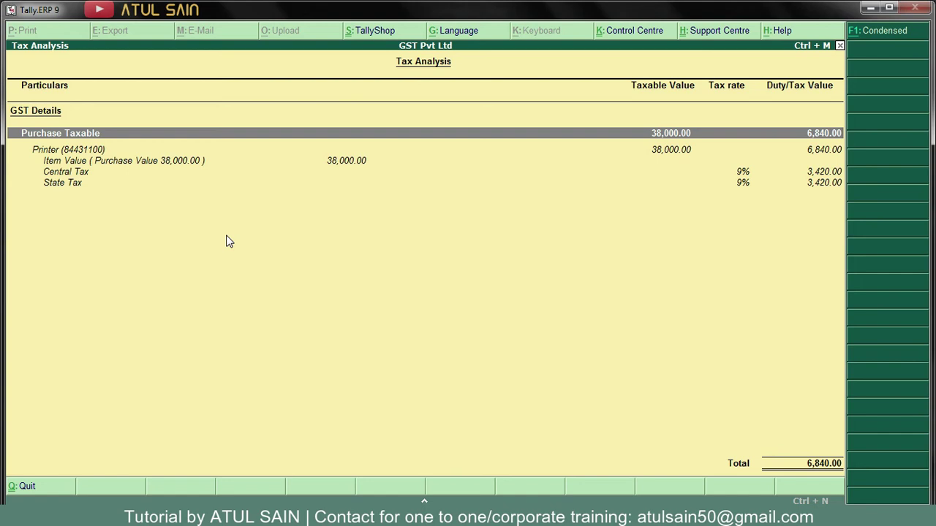
key("Escape")
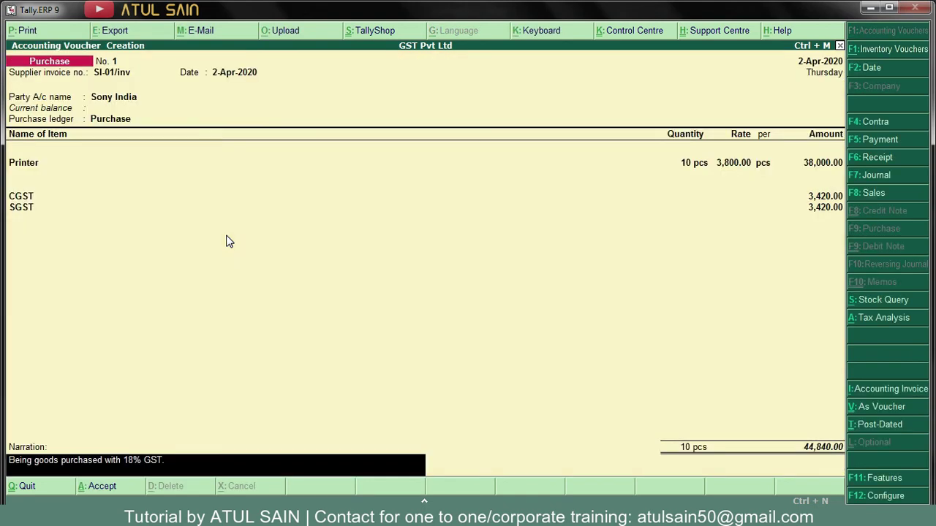
- Preview the printed purchase invoice at enlarged size, then save the voucher and return to the Gateway of Tally
key("alt+p")
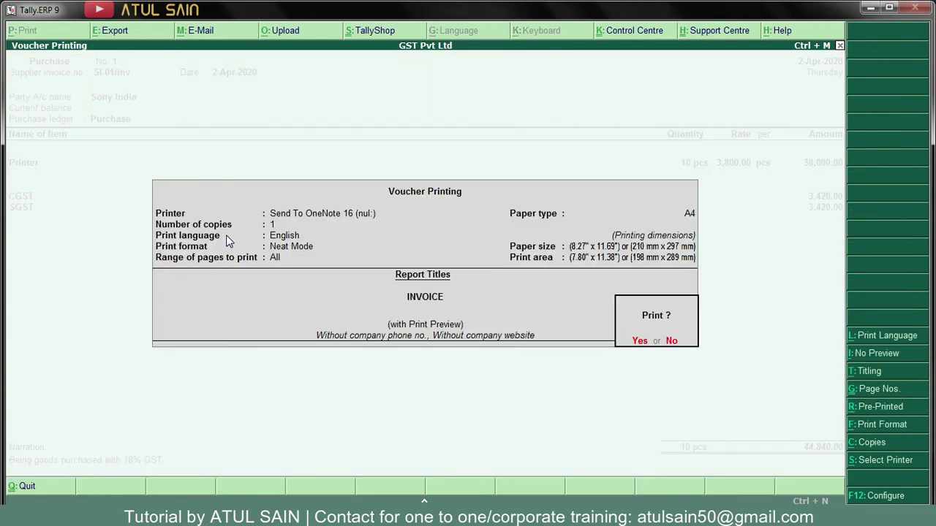
key("Return")
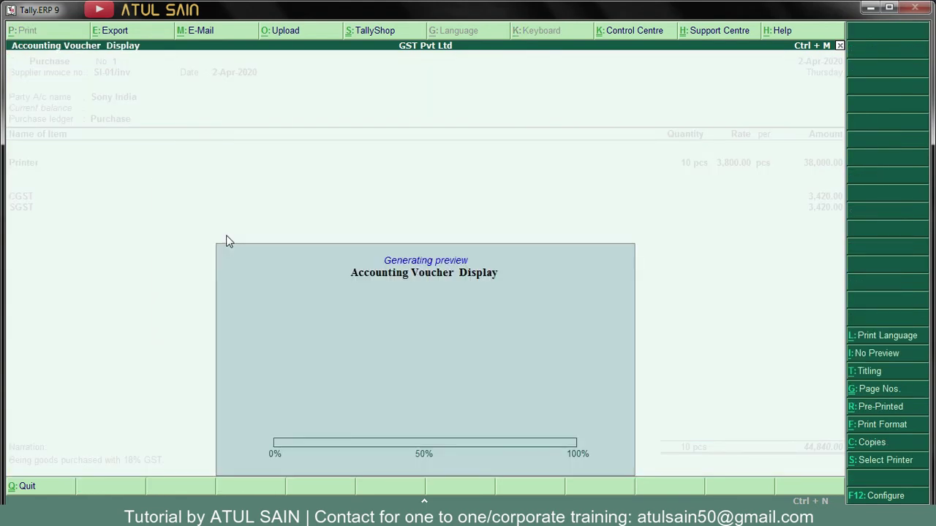
key("alt+z")
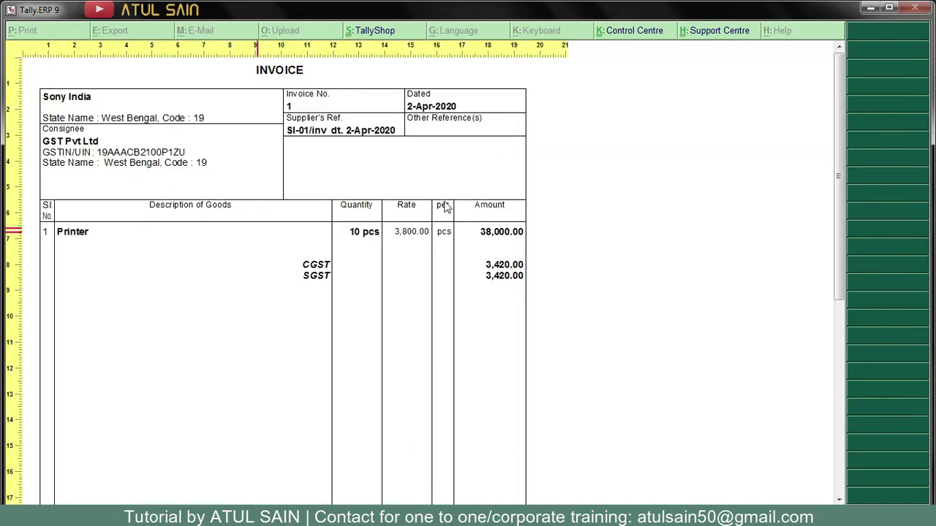
scroll(502, 199, "down", 5)
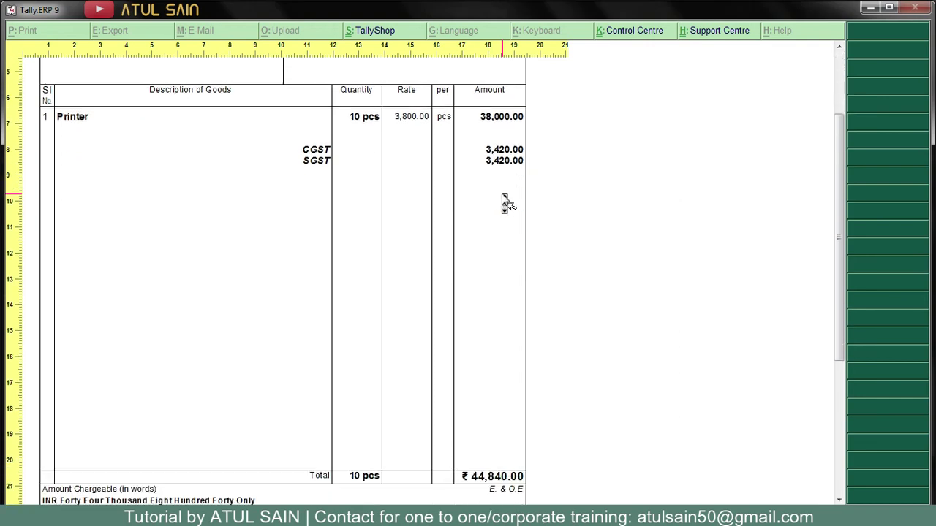
scroll(504, 203, "up", 3)
scroll(504, 199, "up", 2)
key("alt+z")
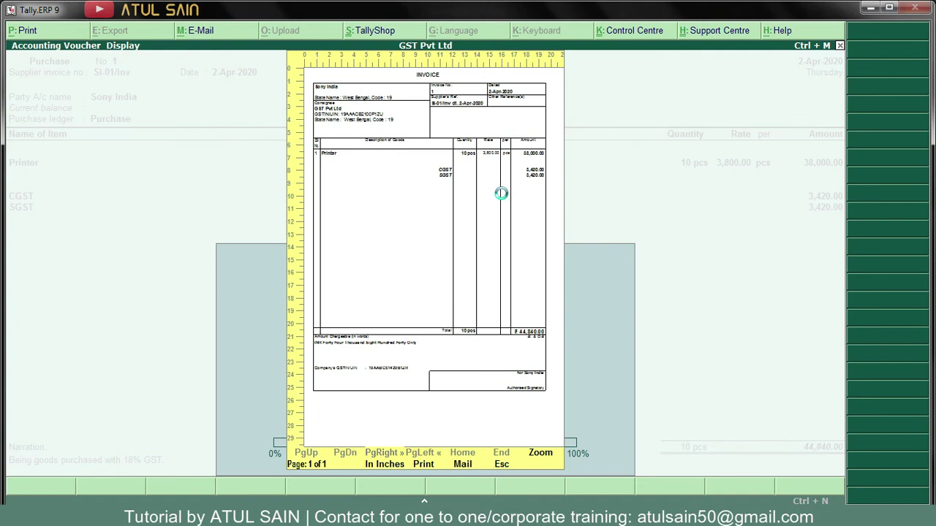
key("Escape")
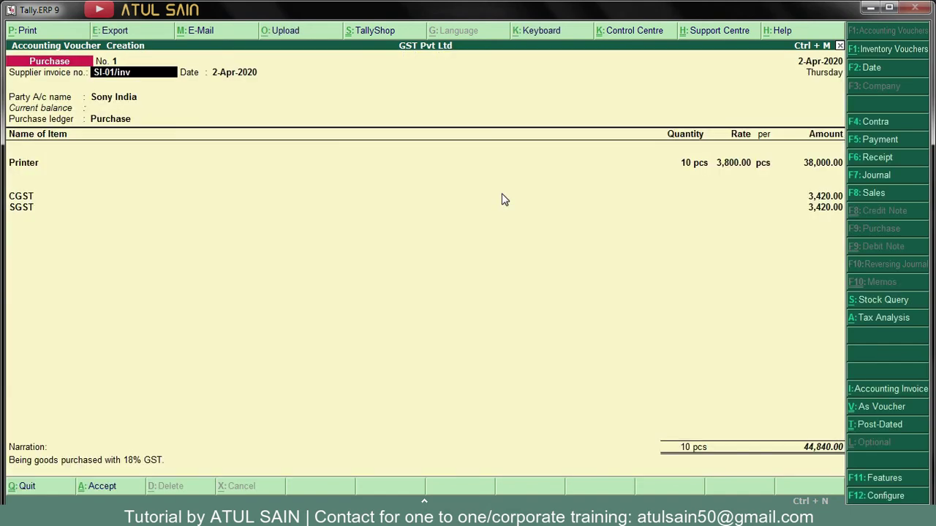
key("Escape")
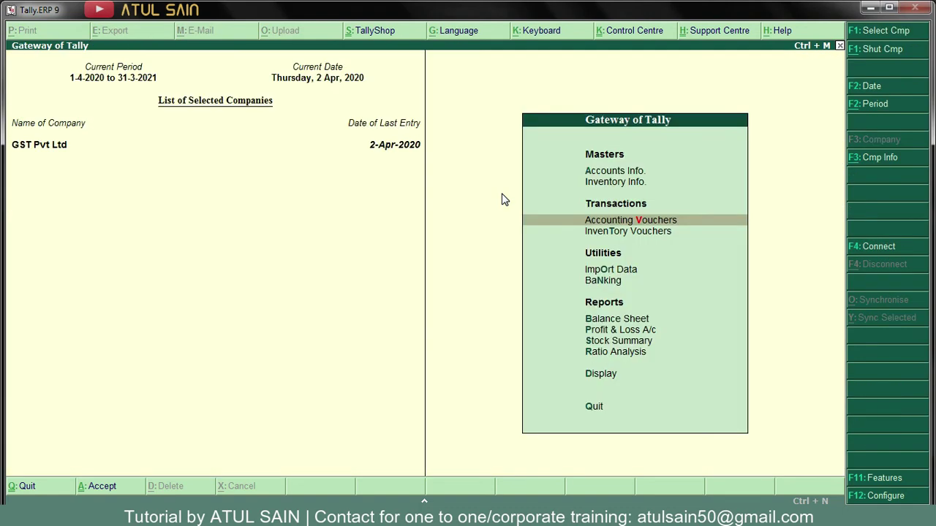
- Examine the balance sheet of GST Pvt Ltd in its detailed view, then close it
key("Down")
key("Down")
key("Down")
key("Down")
key("Down")
key("Up")
key("Return")
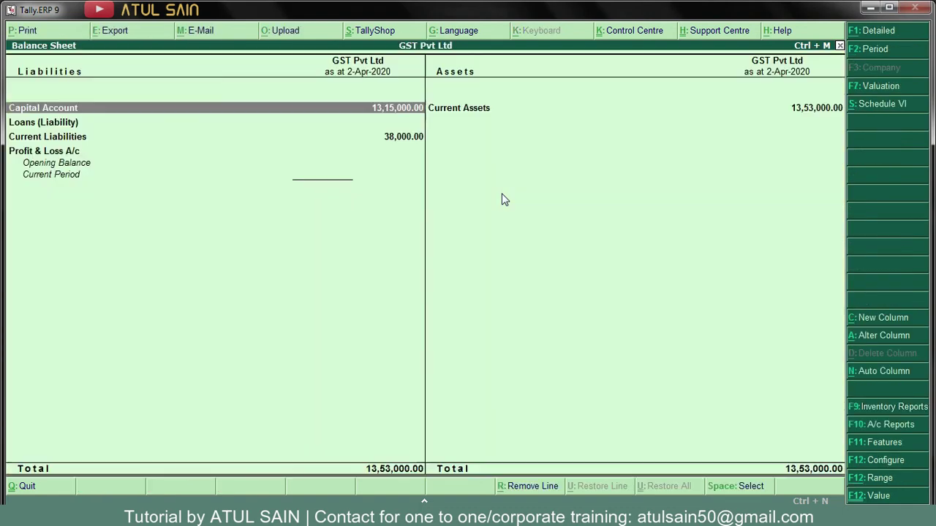
key("alt+F1")
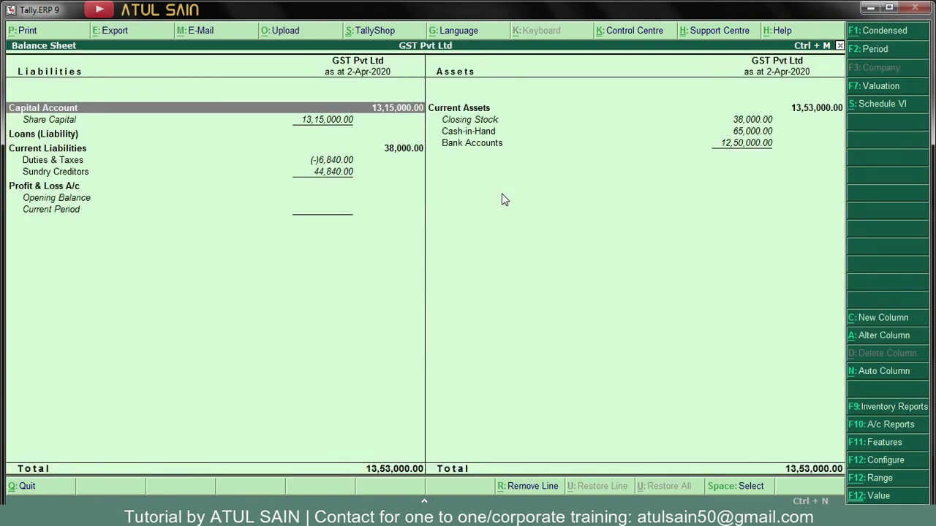
key("Escape")
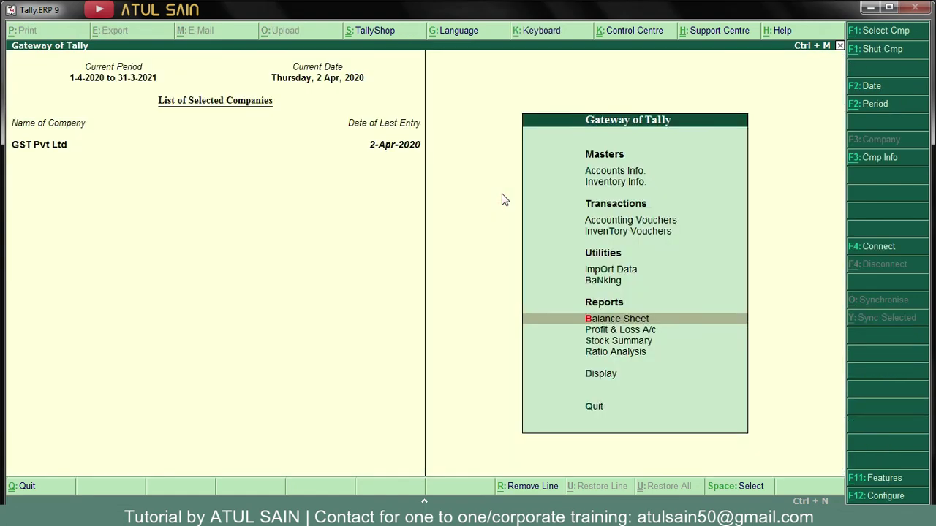
- Switch to the Gst Chapter-1 document in Word and review the sale transaction in item 5
key("alt+Tab")
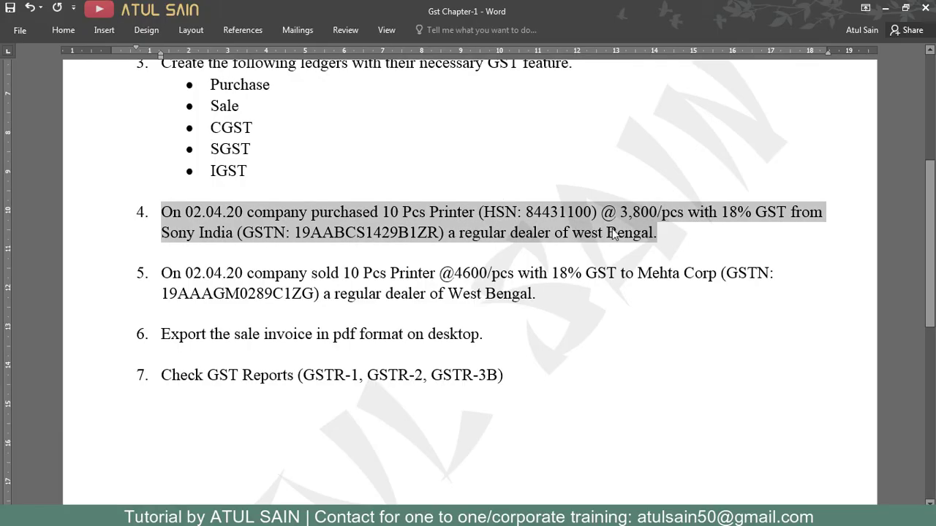
left_click_drag(162, 273, 674, 275)
left_click_drag(417, 297, 540, 300)
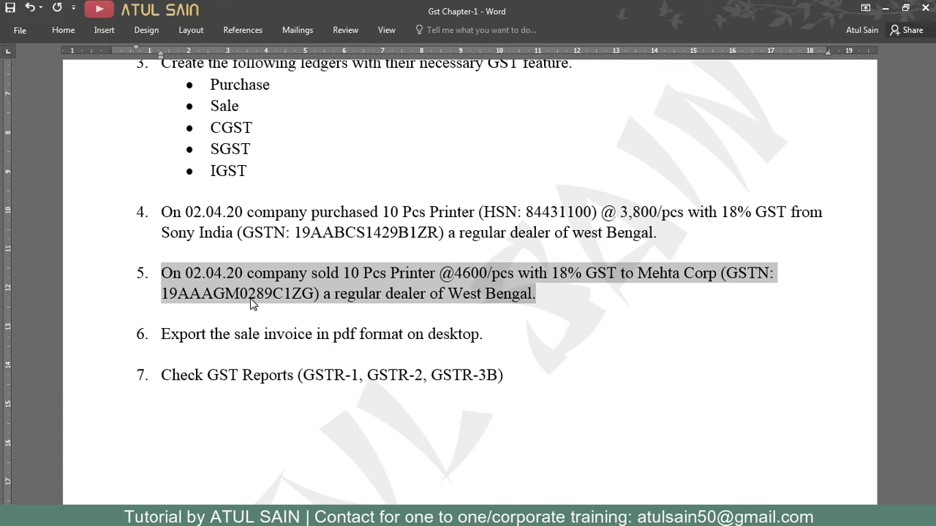
- Switch back to Tally and start a sales voucher with reference number mhc-01/sale
key("alt+Tab")
key("Up")
key("Up")
key("Up")
key("Up")
key("Up")
key("Down")
key("Down")
key("Up")
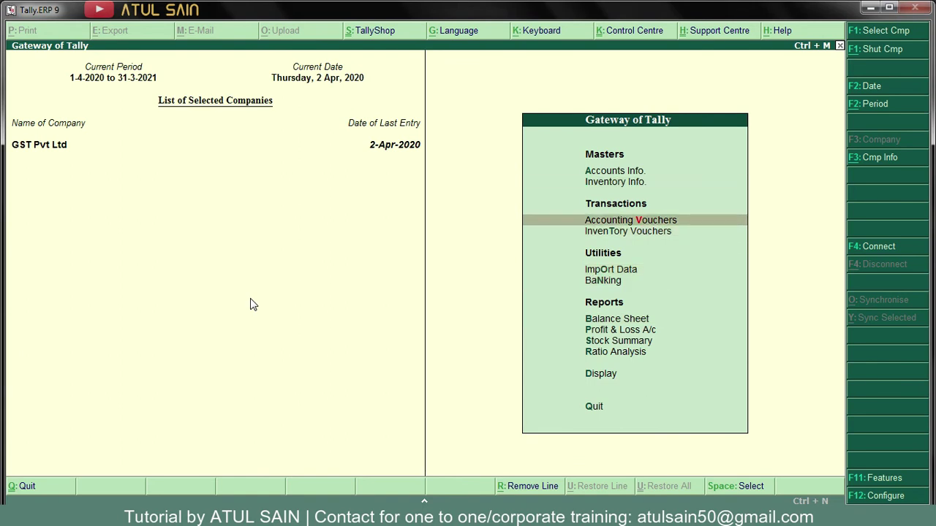
key("Return")
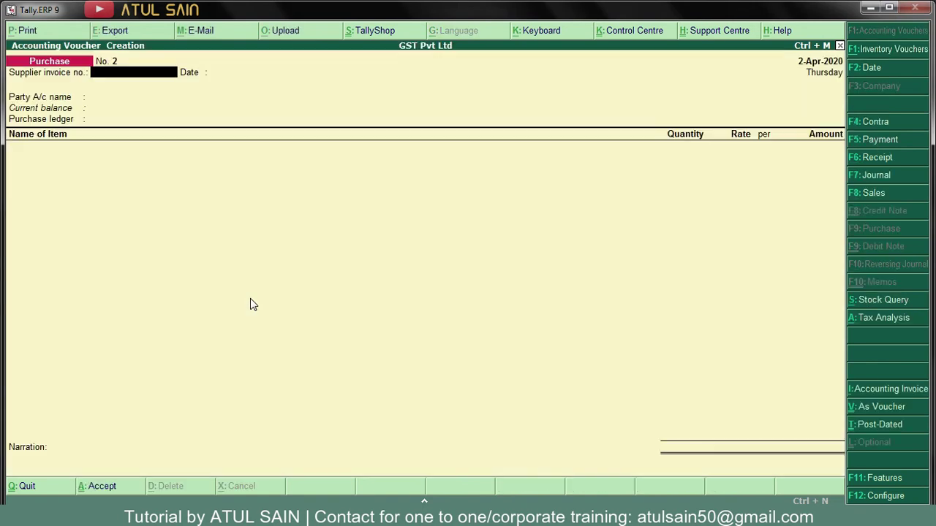
left_click(865, 196)
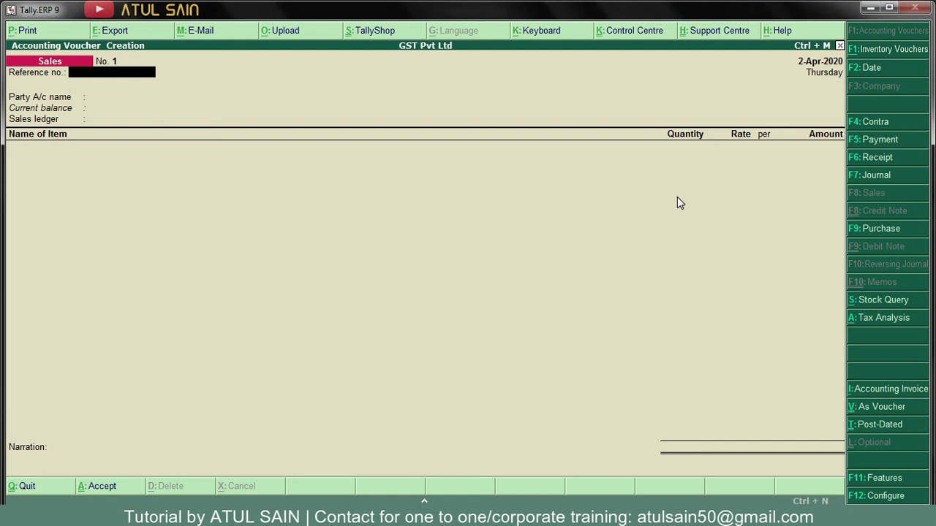
type("mhc-01/sale")
key("Return")
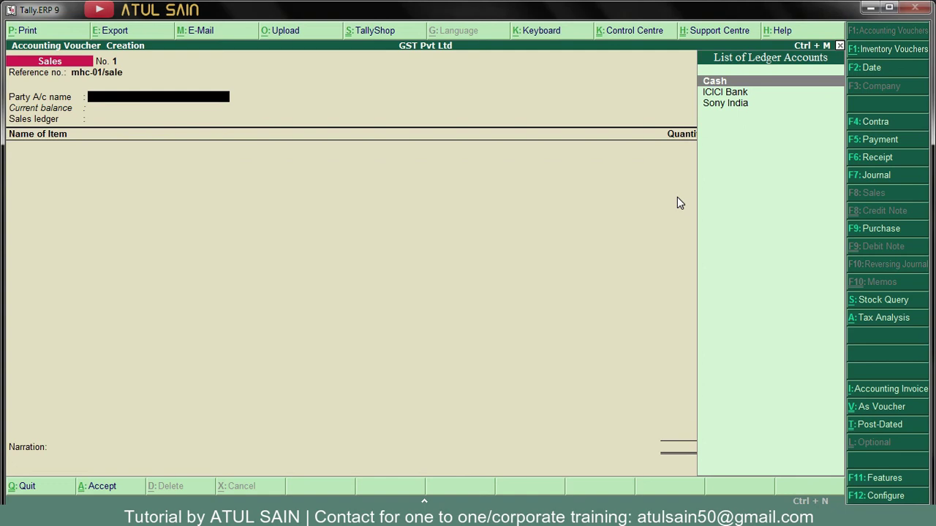
- Create a party ledger named Mehta Corp from the sales voucher and place it under Sundry Debtors
key("alt+c")
type("Mehta")
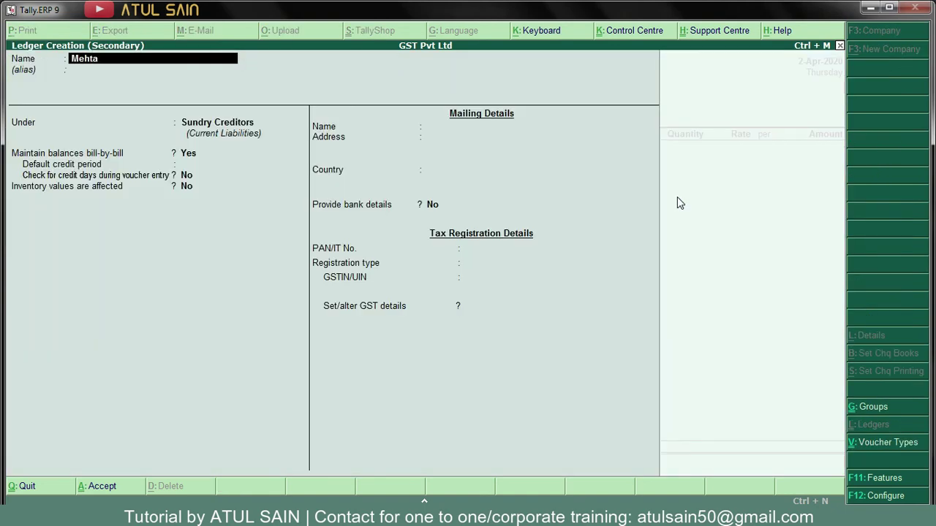
type(" Corp")
key("Return")
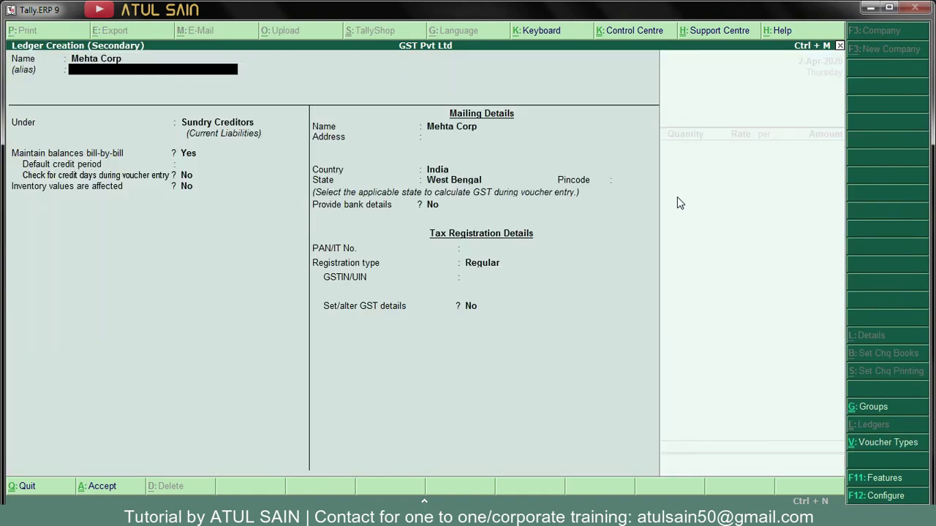
key("Return")
type("Sun")
key("Down")
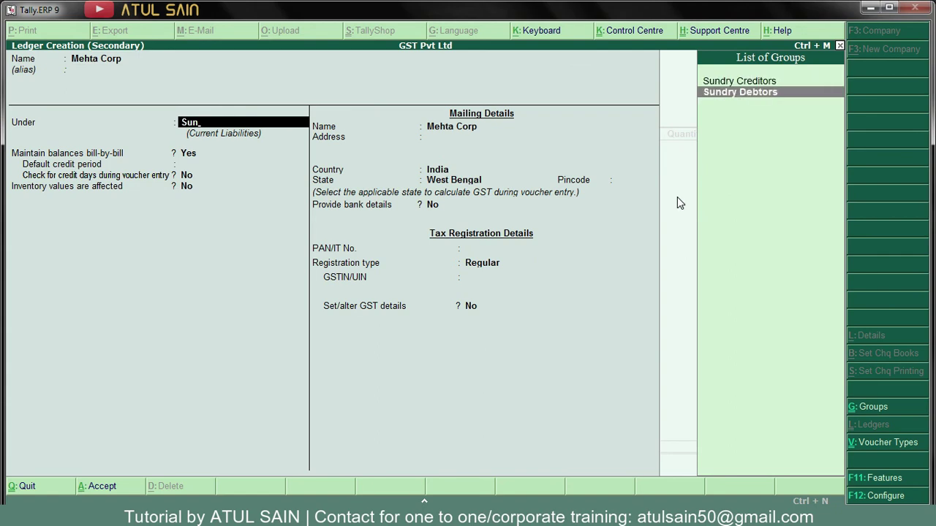
key("Return")
- Keep bill-by-bill balances, India and West Bengal, no bank details and the Regular registration type for the Mehta Corp ledger
key("Return")
key("Return")
key("Return")
key("Return")
key("Return")
key("Return")
key("Return")
key("Return")
key("Return")
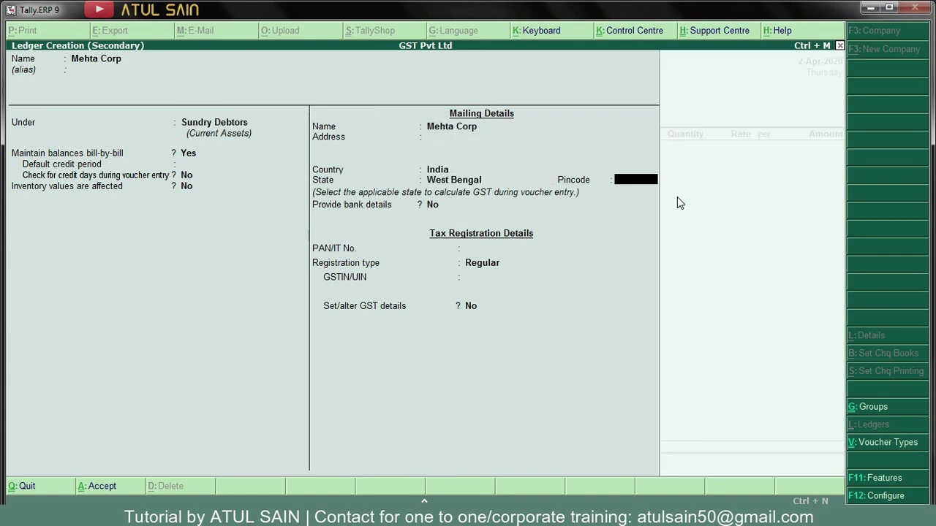
key("Return")
key("Return")
- Copy Mehta Corp's GSTIN from item 5 of the Word document and paste it into the ledger's GSTIN/UIN in Tally
key("alt+Tab")
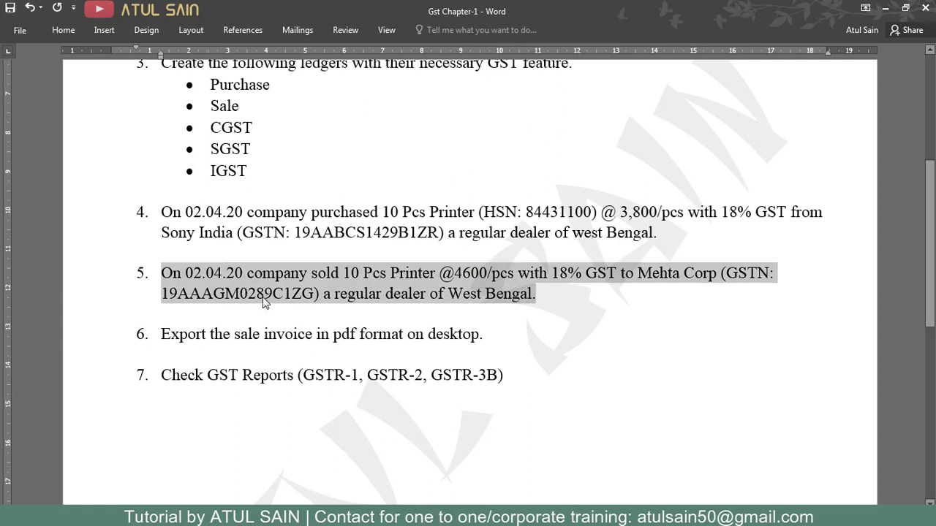
double_click(262, 297)
key("ctrl+c")
key("alt+Tab")
key("ctrl+alt+v")
key("Return")
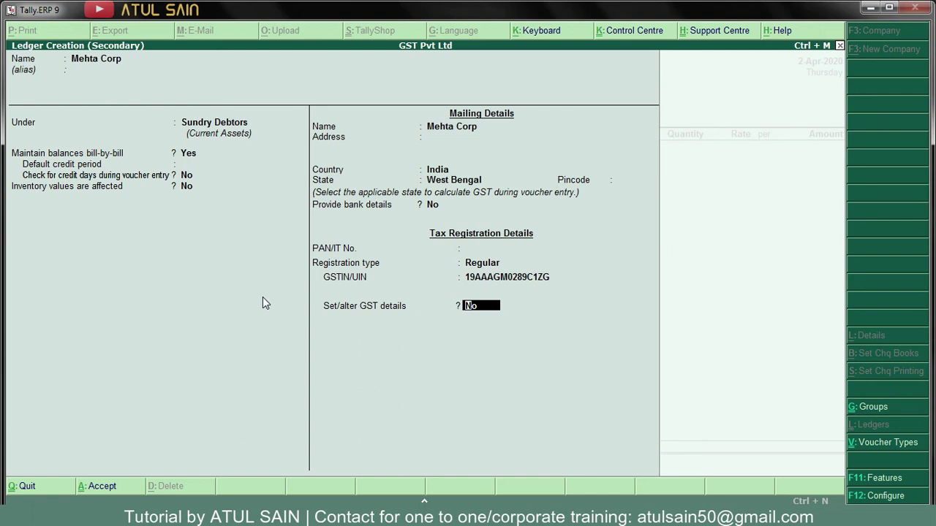
- Enable Set/alter GST details for Mehta Corp, keep Regular registration and Not Applicable party type, and save the ledger
type("y")
key("Return")
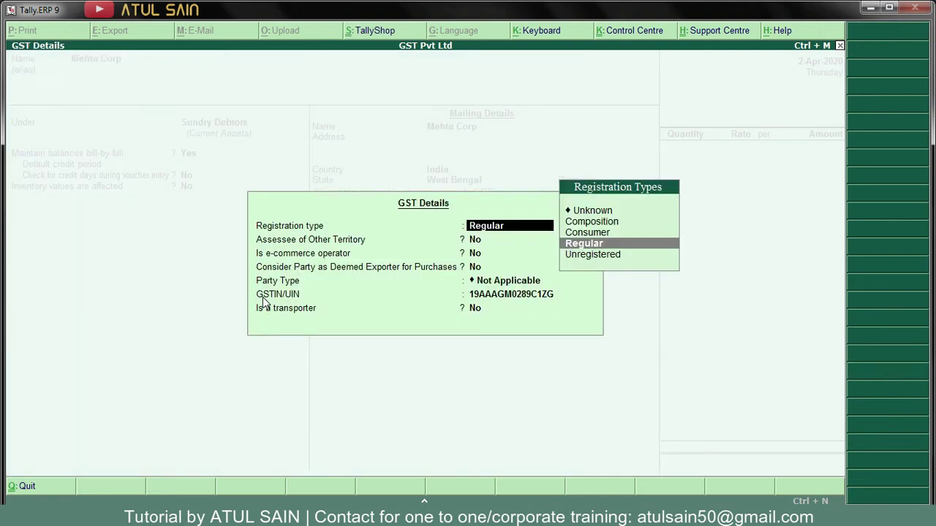
key("Return")
key("Return")
key("Return")
key("Return")
key("Return")
key("Return")
key("Return")
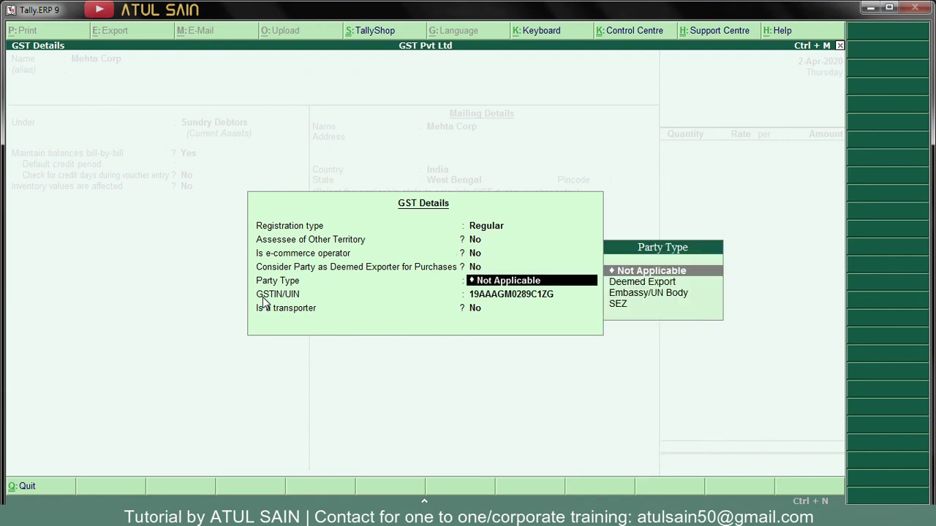
key("Return")
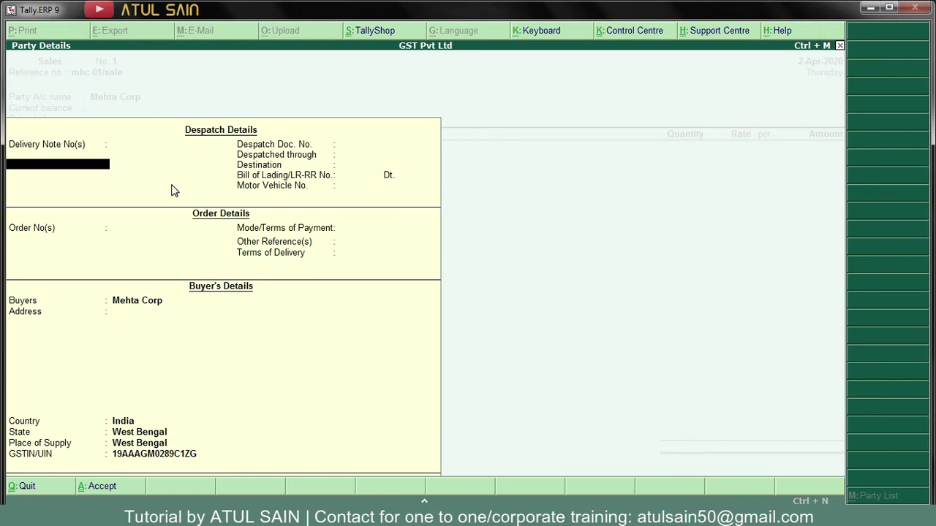
- Leave the despatch and order details blank and accept Mehta Corp's buyer details with West Bengal as place of supply
key("Return")
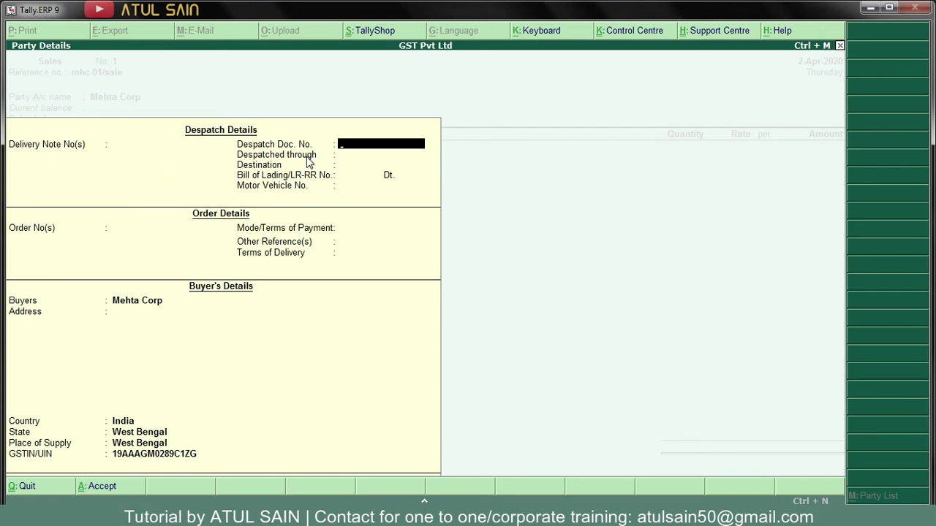
key("Return")
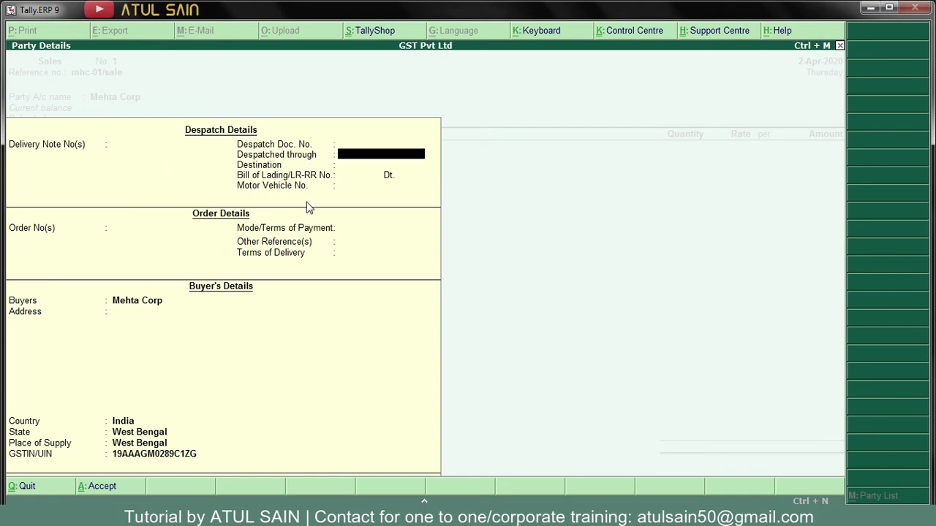
key("Return")
key("Return")
key("Return")
key("Return")
key("Return")
key("Return")
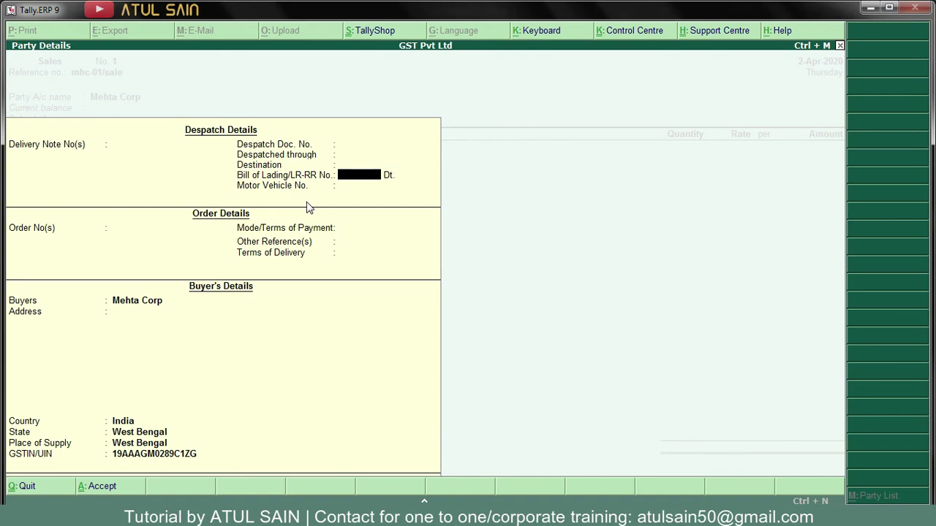
key("Return")
key("Return")
key("Return")
key("Return")
key("Return")
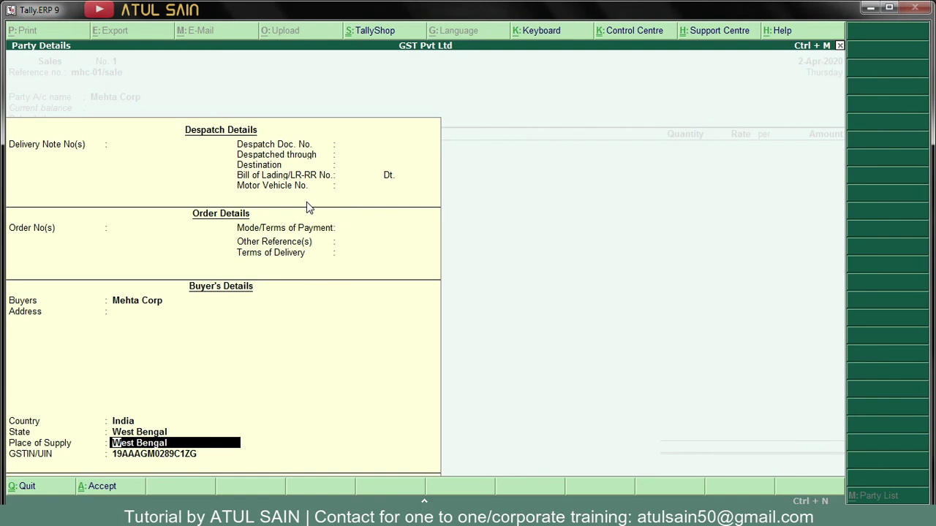
key("Return")
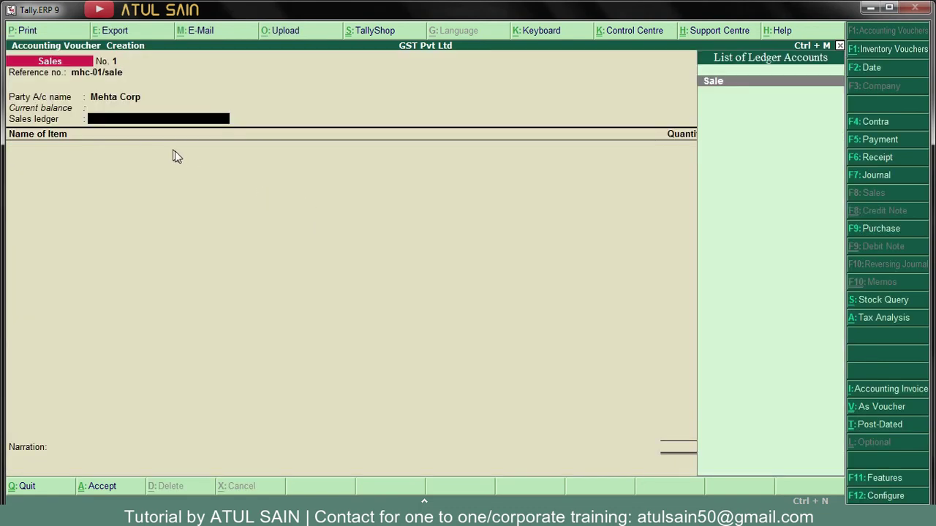
- Choose the Sale ledger and enter the Printer item with a quantity of 10 pcs at a rate of 4600
key("Return")
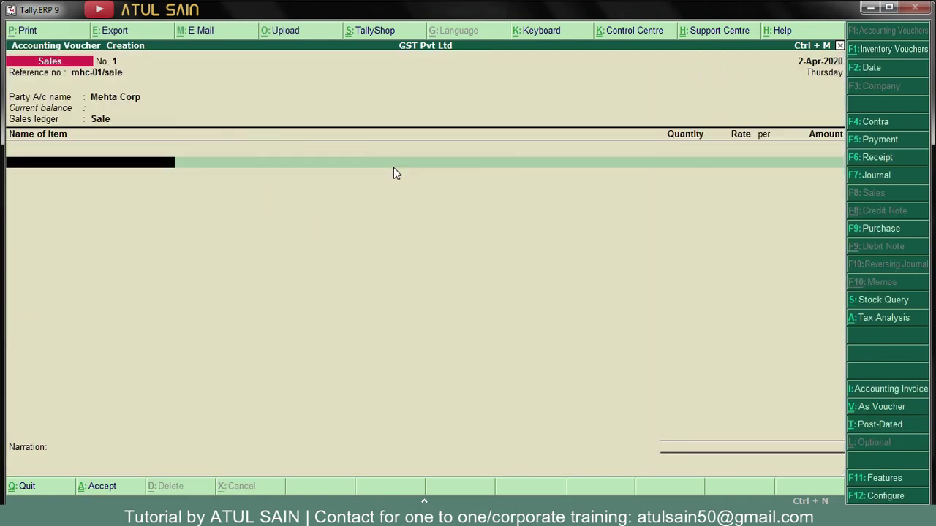
type("Printer")
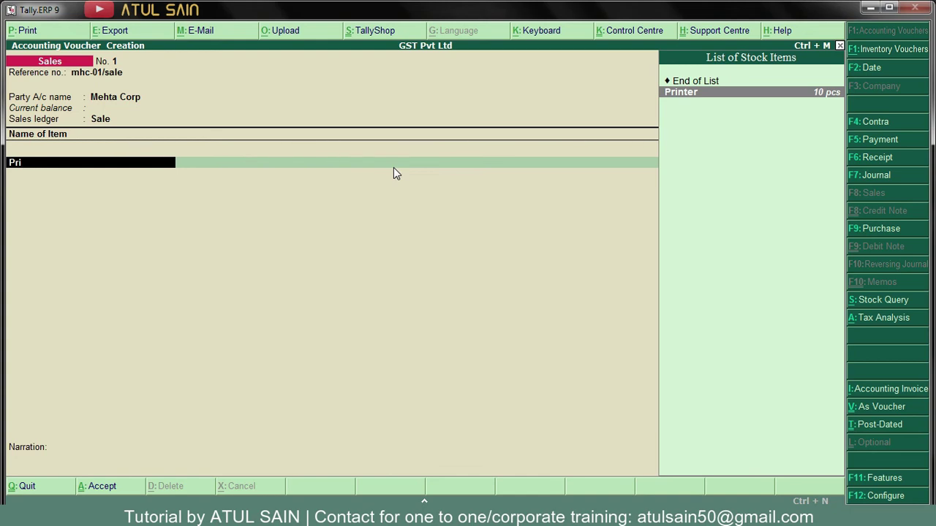
key("Return")
type("10")
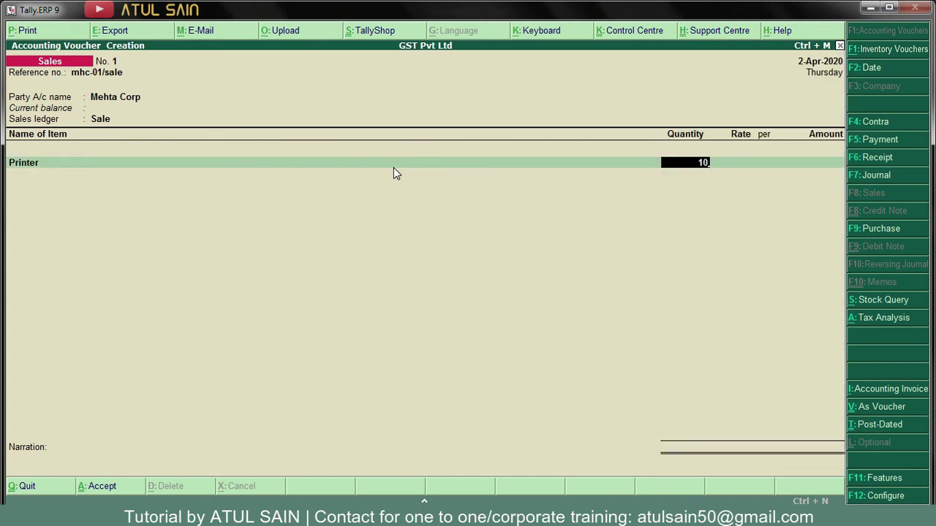
key("Return")
type("4600")
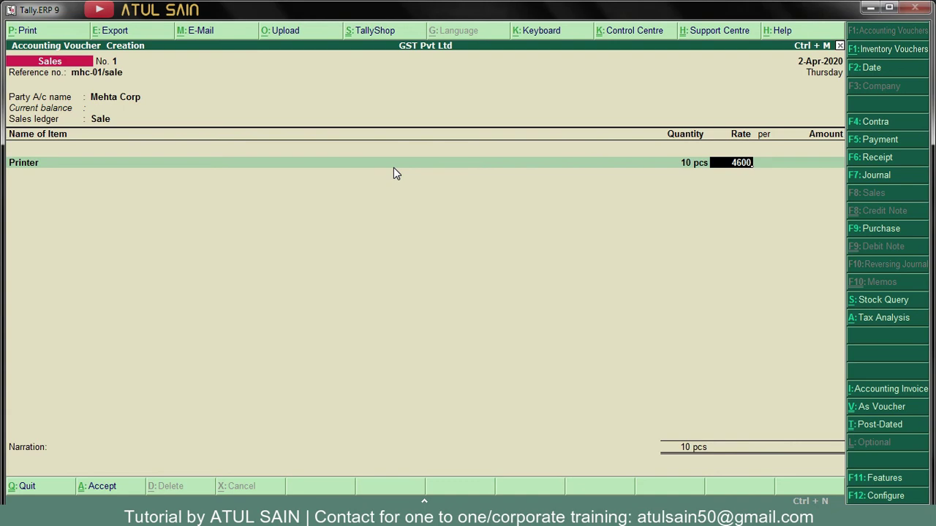
key("Return")
key("Return")
key("Return")
key("Return")
- Add the CGST and SGST tax ledgers below the Printer item and finish the ledger entries
type("Cgs")
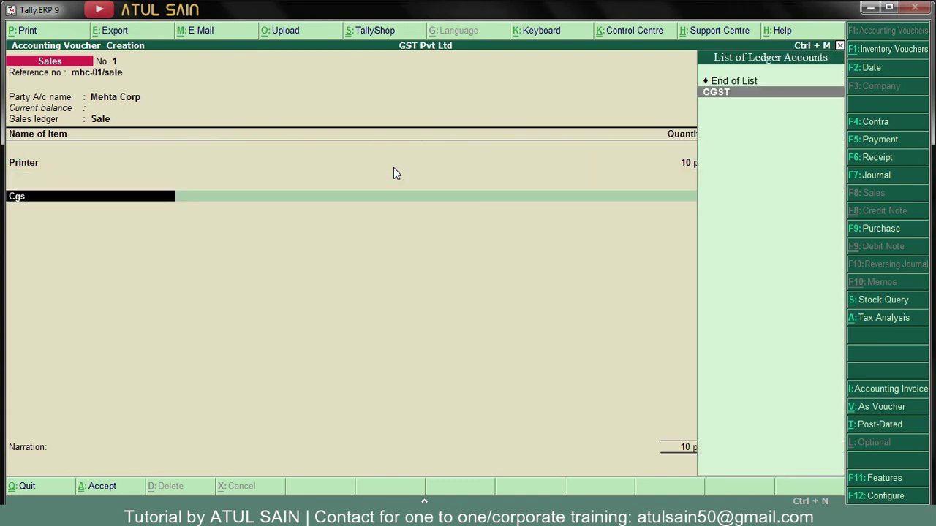
key("Return")
key("Return")
type("G")
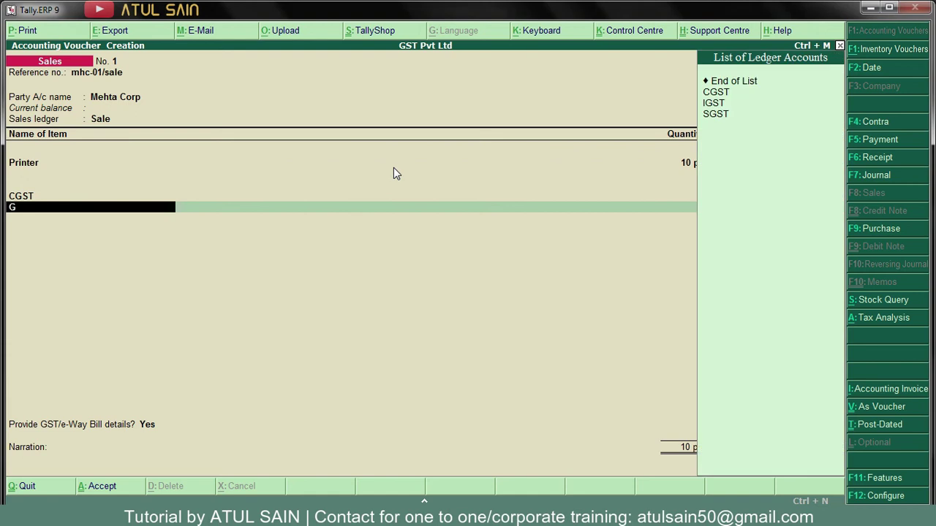
type("s")
key("Return")
key("Down")
key("Down")
key("Down")
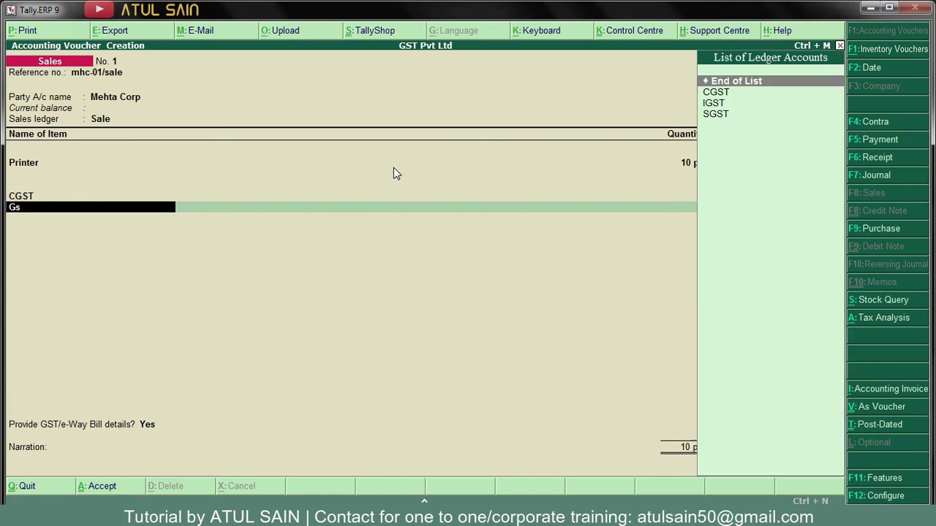
key("Return")
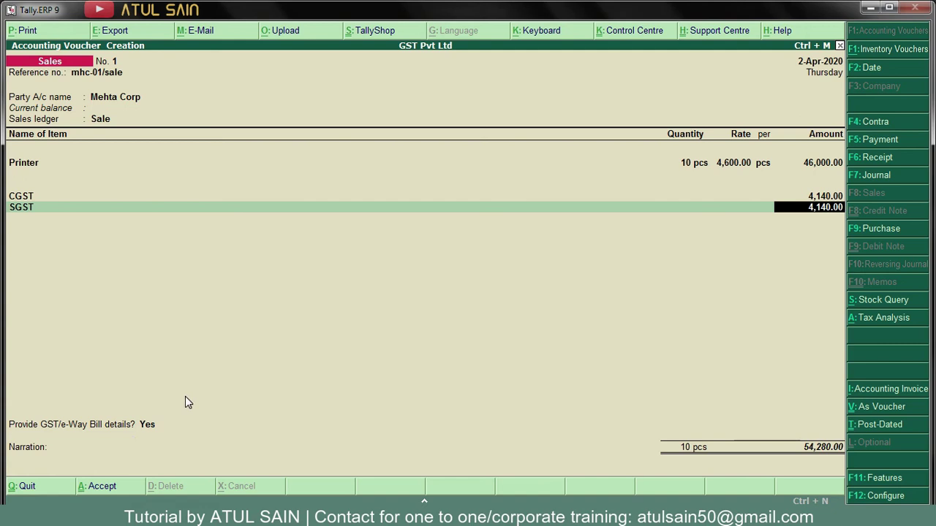
key("Return")
key("Return")
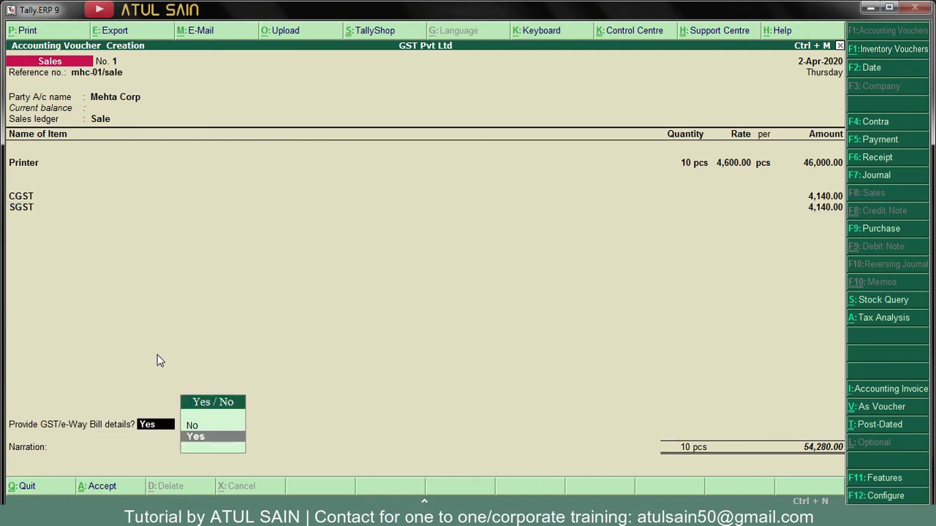
- Choose Yes for GST/e-Way Bill details and accept the consignor and consignee details, leaving the addresses and pincodes blank
key("Return")
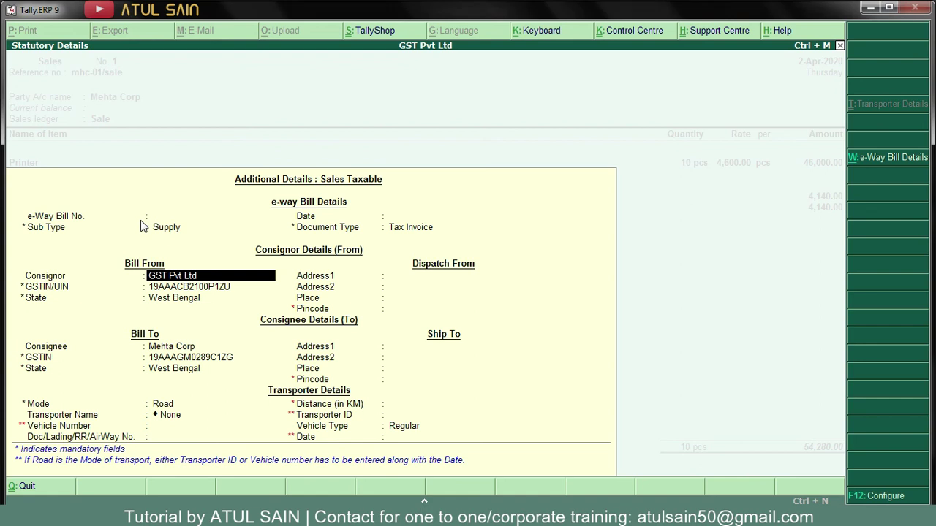
key("Return")
key("Return")
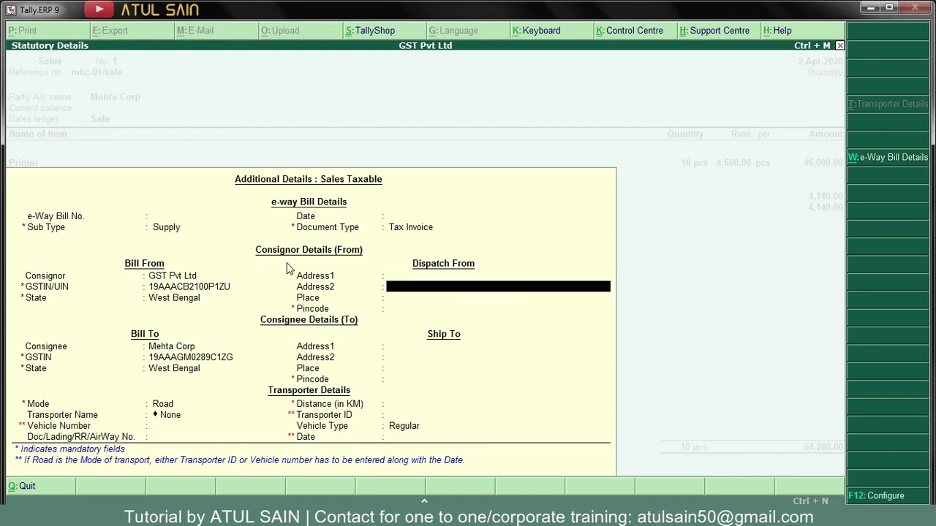
key("Return")
key("Return")
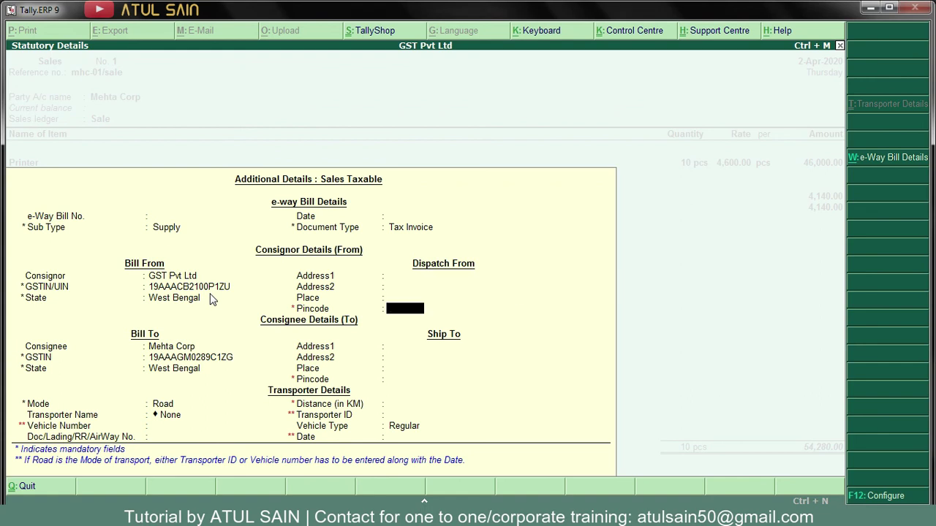
key("Return")
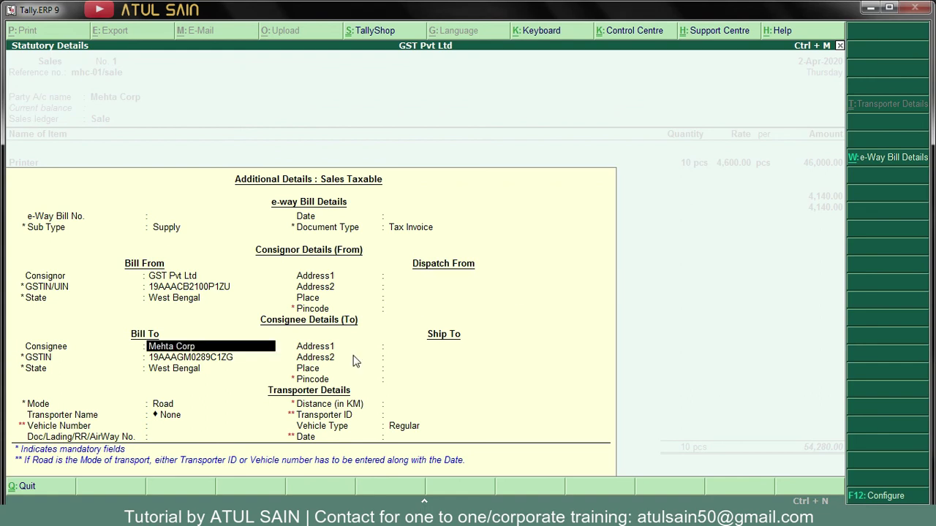
key("Return")
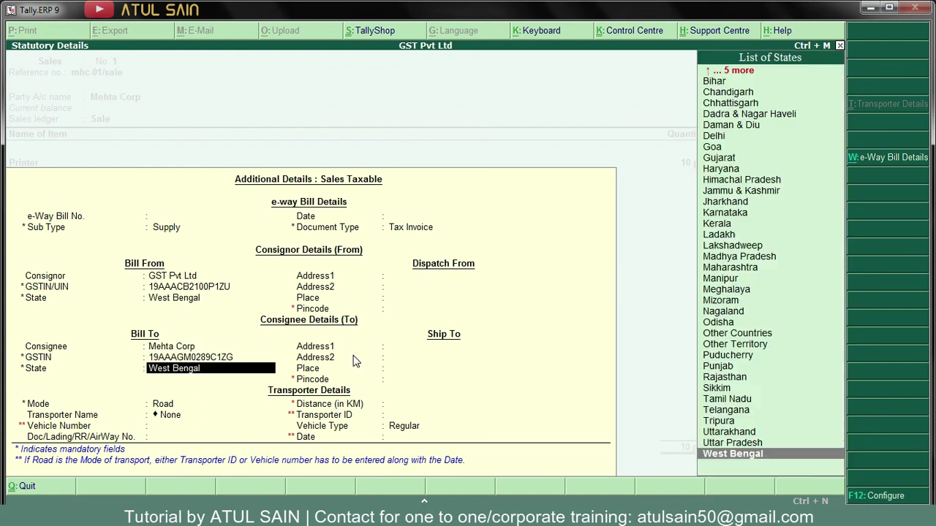
key("Return")
key("Return")
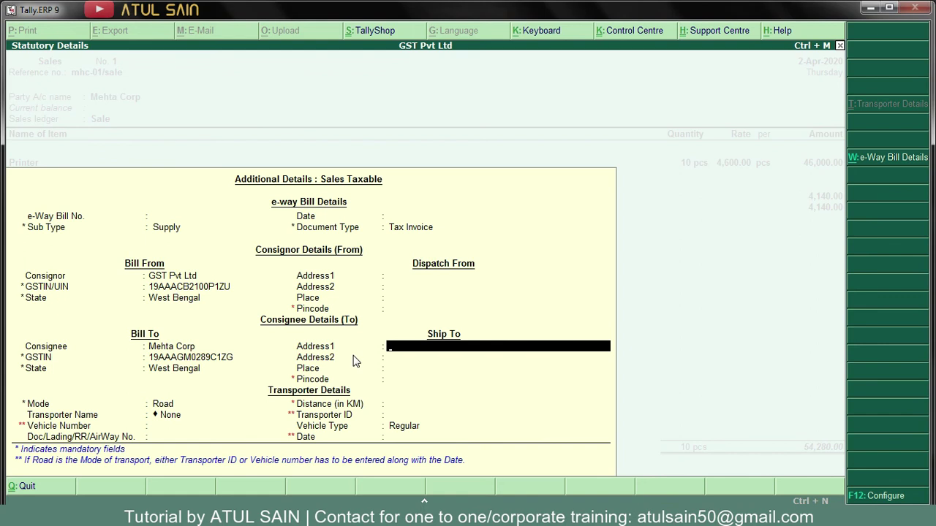
key("Return")
key("Return")
key("Return")
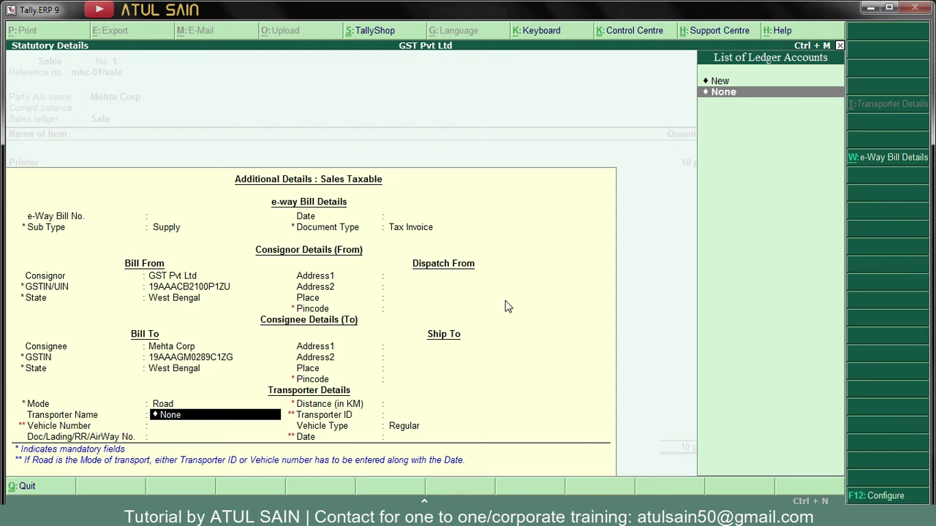
- Keep the transporter as None and the vehicle type as Regular, leave the other transport fields blank, and close the statutory details
key("Return")
key("Return")
key("Return")
key("Return")
key("Return")
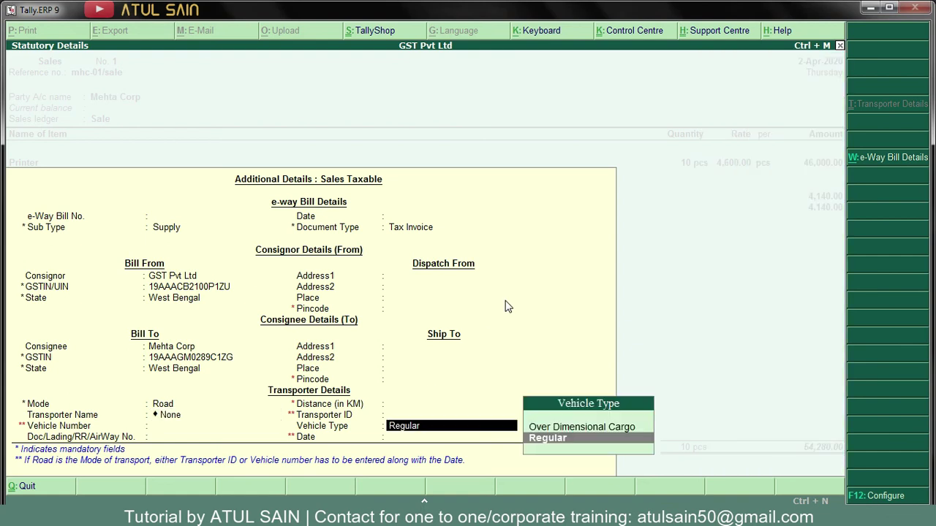
key("Return")
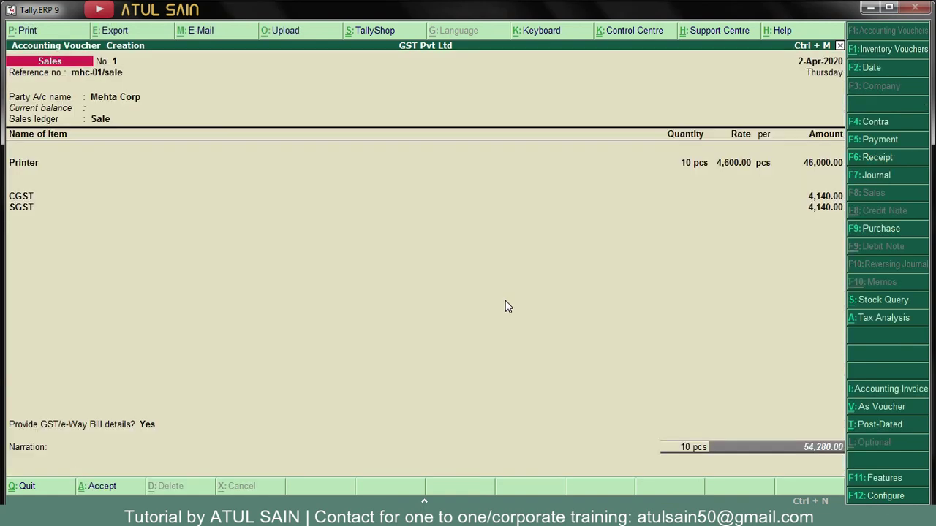
- Allocate Mehta Corp's bill amount to a New Ref named Mhc-01/sale and accept the bill-wise details
key("Return")
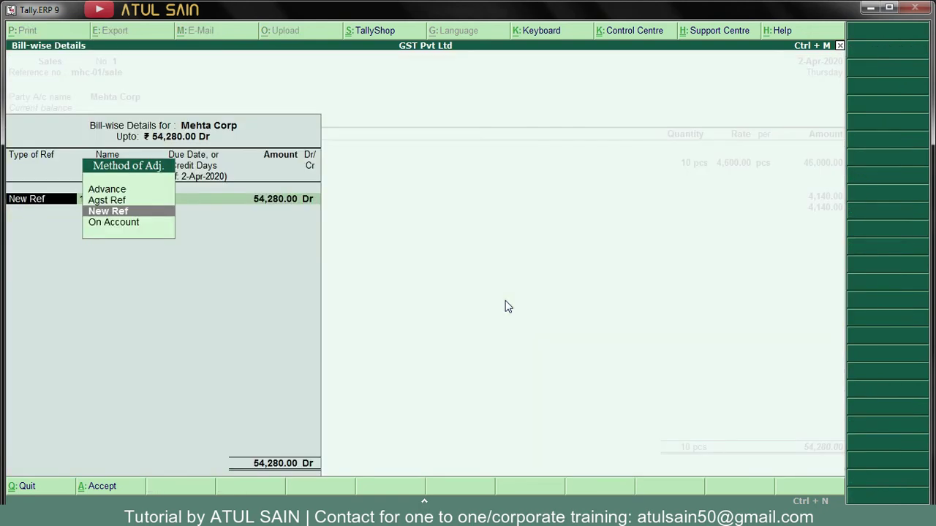
key("Return")
type("Mhc-01")
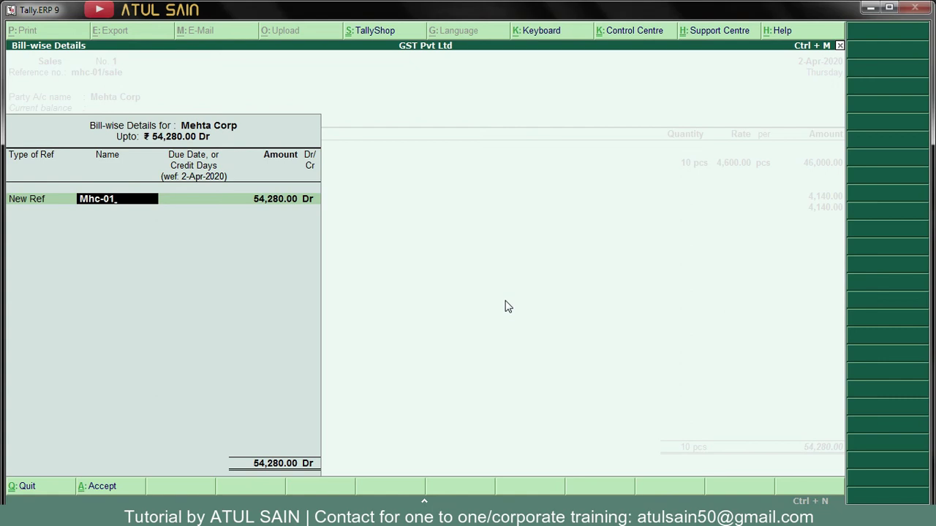
type("/sale")
key("Return")
key("Return")
key("Return")
key("Return")
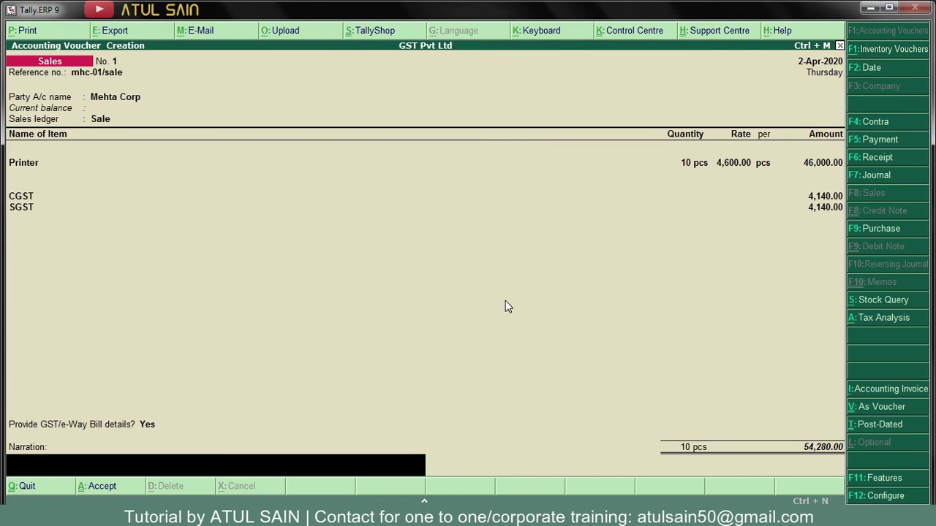
- Examine the detailed tax analysis of the Printer sales voucher and return to the voucher
key("alt+a")
key("alt+F1")
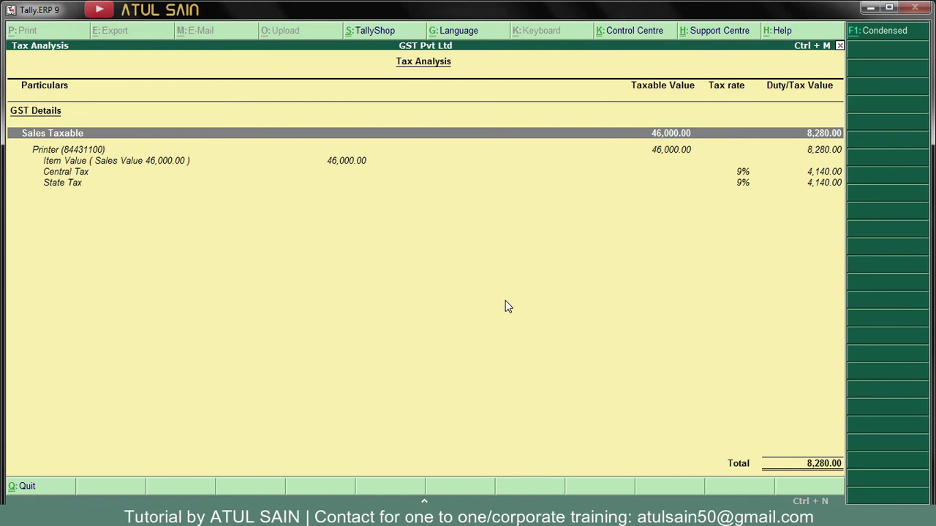
key("Escape")
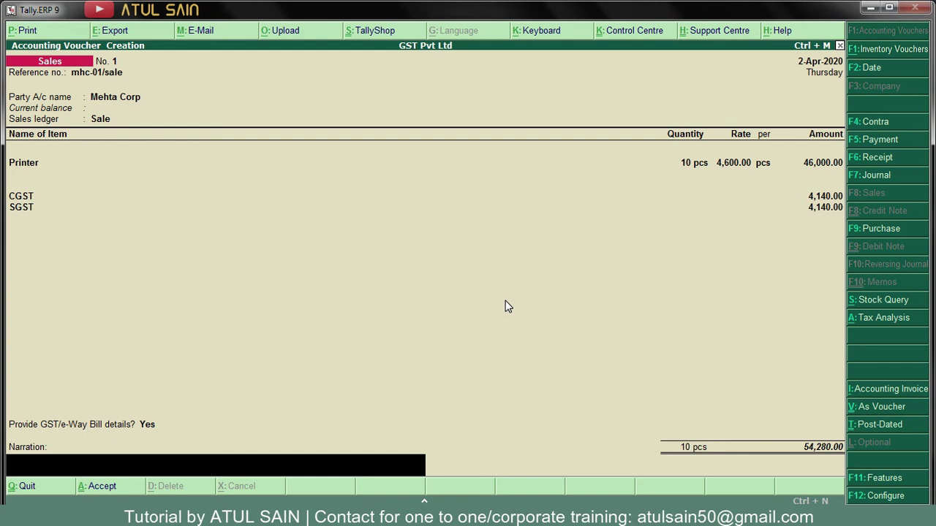
- Leave the narration blank and examine the zoomed print preview of the Mehta Corp tax invoice, including its GST breakdown
key("Return")
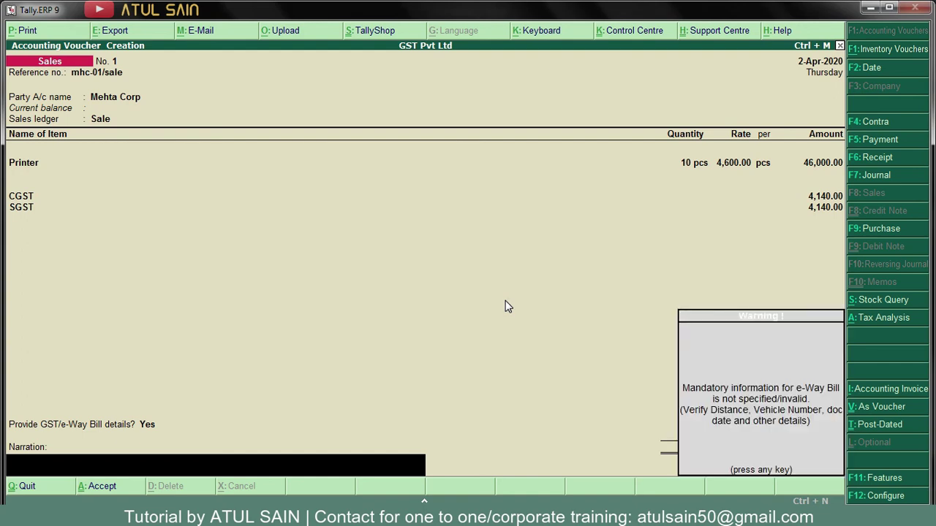
key("Return")
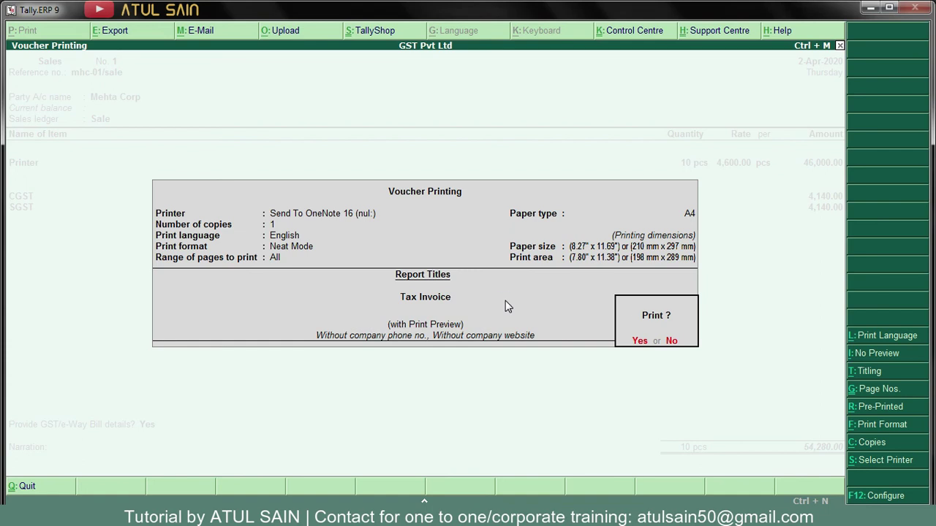
key("Return")
key("alt+z")
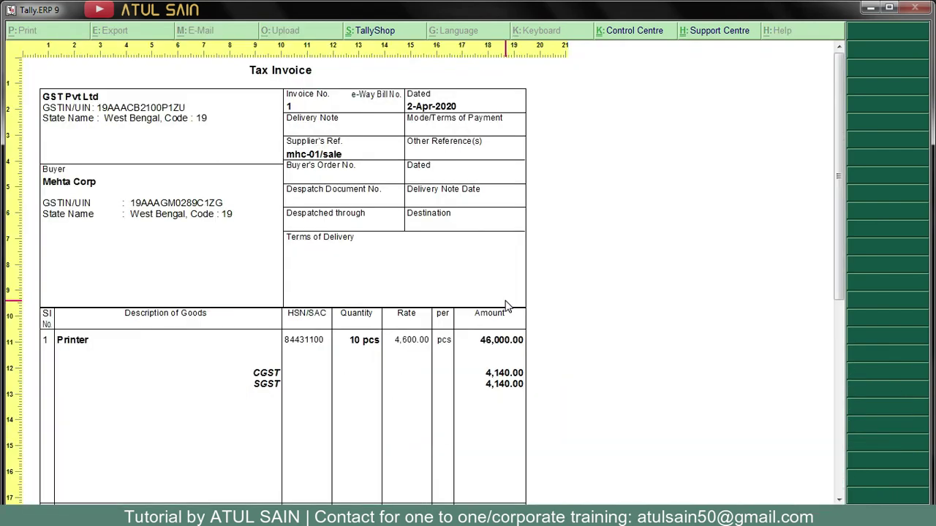
scroll(428, 136, "down", 3)
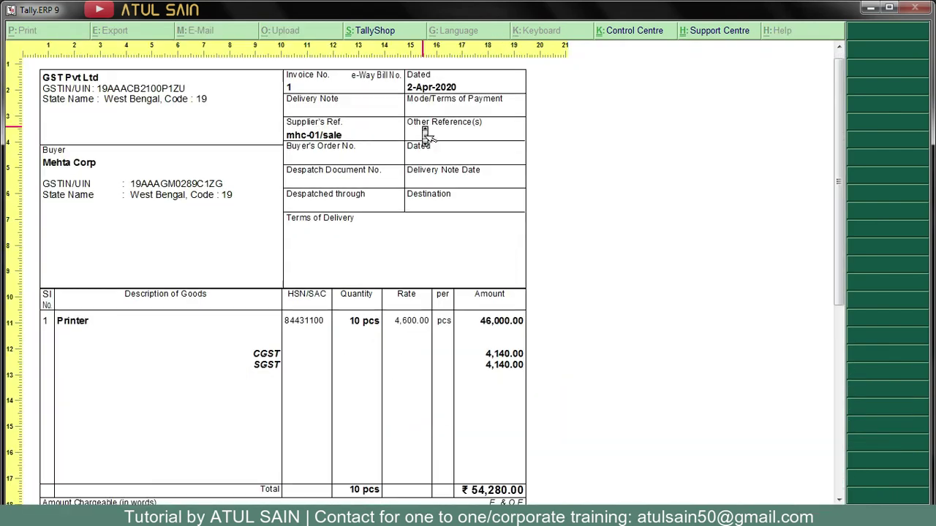
scroll(428, 136, "down", 10)
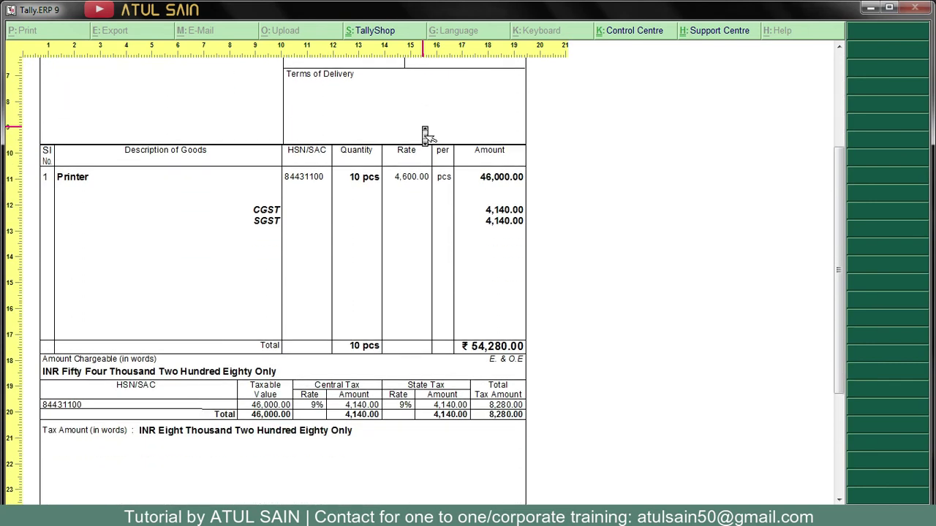
scroll(424, 131, "down", 3)
key("alt+z")
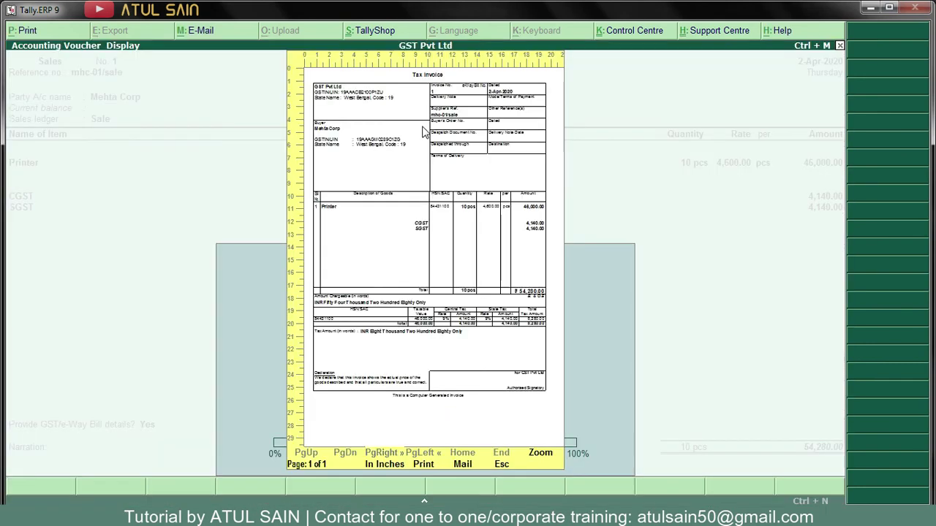
key("Escape")
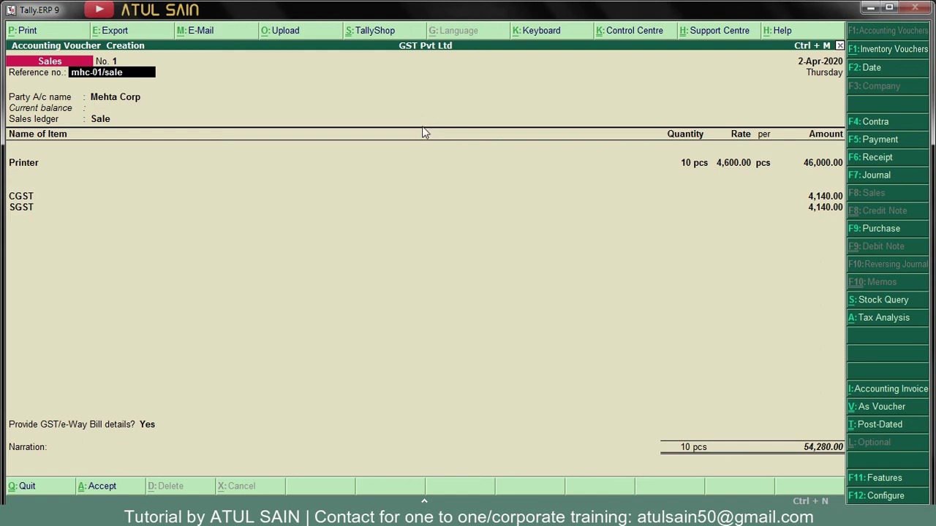
- Save the Mehta Corp sales voucher and leave voucher entry for the Gateway of Tally without quitting the program
key("ctrl+a")
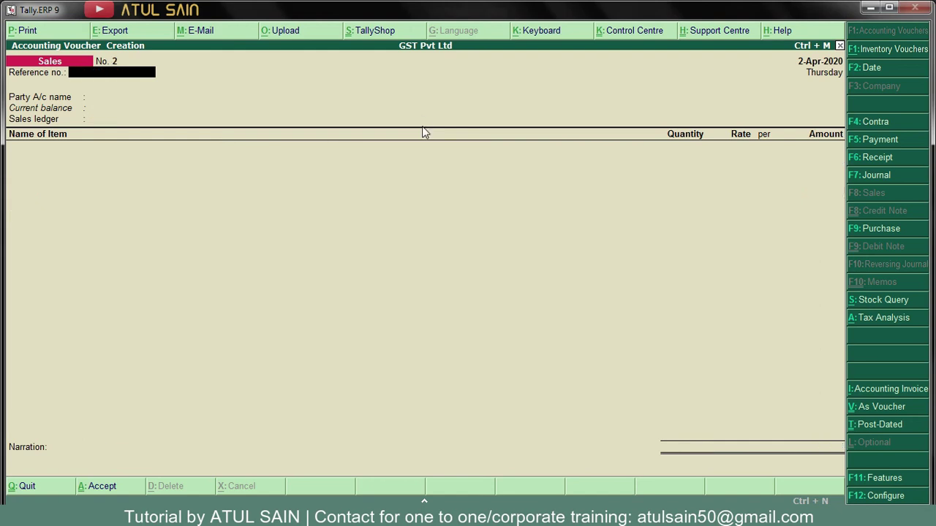
key("Escape")
key("Return")
key("Escape")
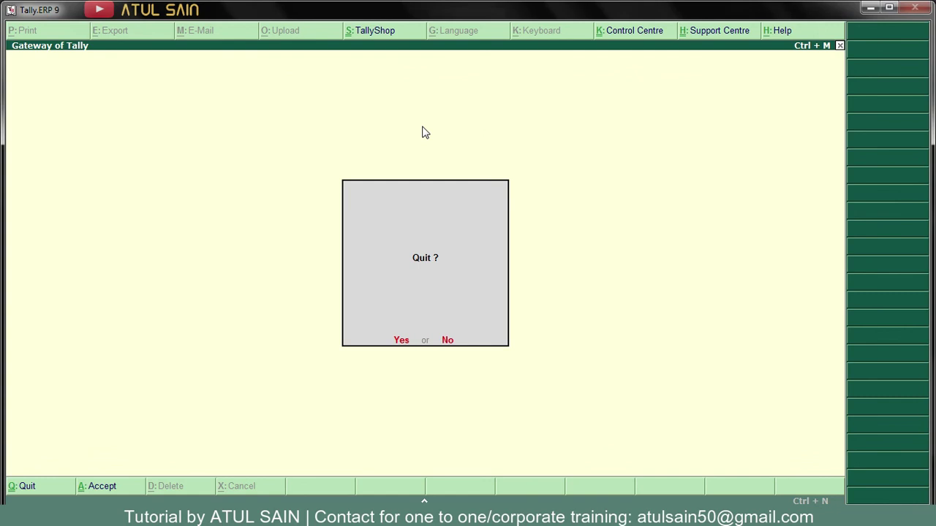
key("Escape")
- Glance at the Profit & Loss A/c and open the Balance Sheet of GST Pvt Ltd
key("Down")
key("Down")
key("Down")
key("Down")
key("Down")
key("Down")
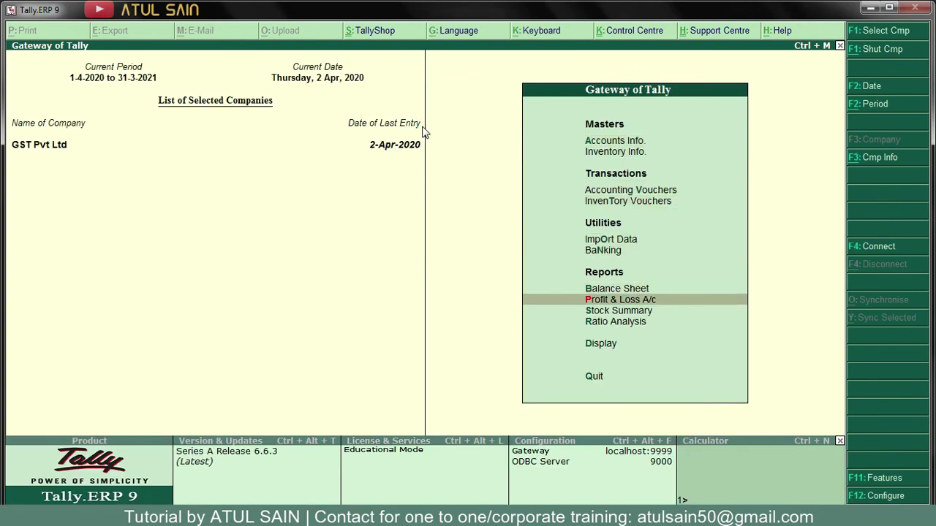
key("Return")
key("Escape")
key("Up")
key("Return")
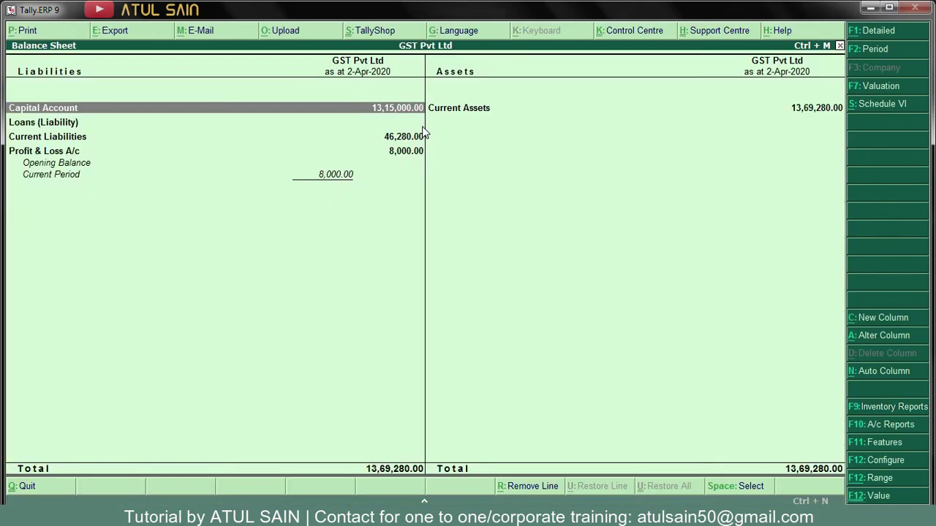
- Show the Balance Sheet in detail and examine the ledgers in the Duties & Taxes group
key("Down")
key("Down")
key("Down")
key("Down")
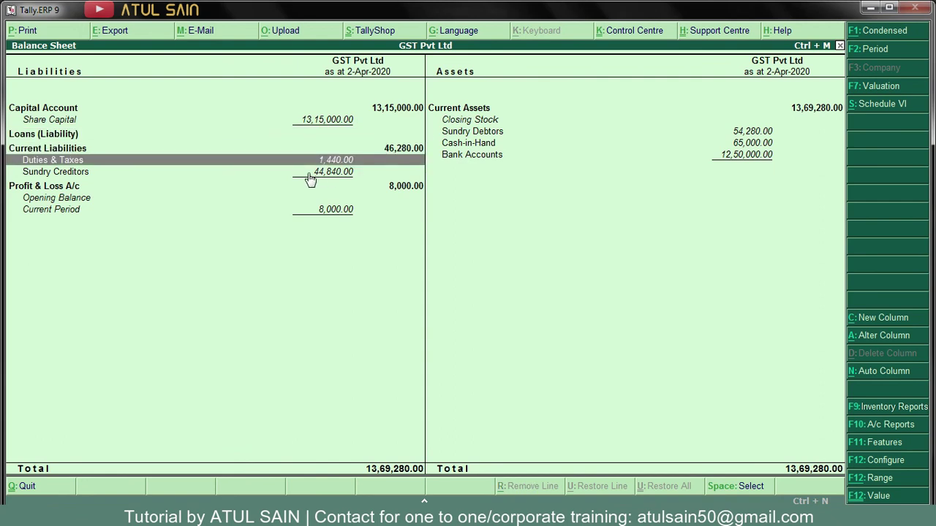
key("Down")
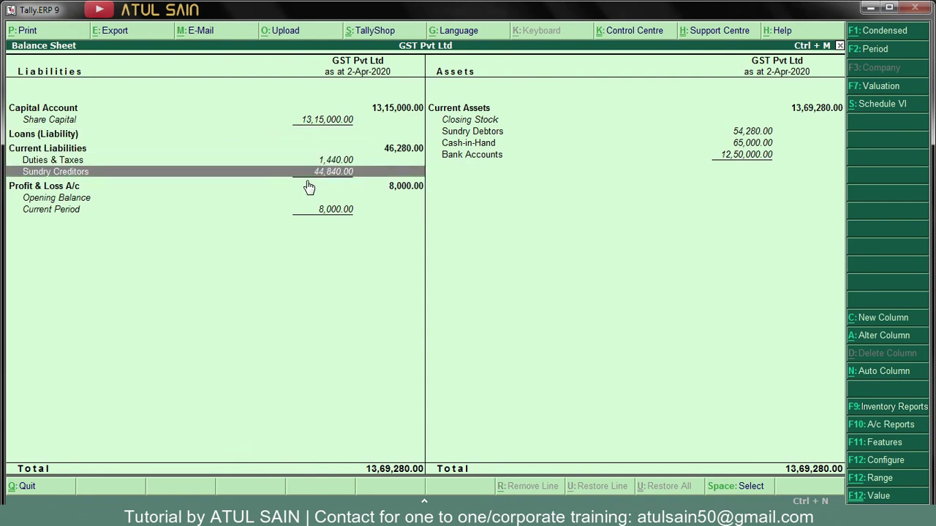
key("Up")
key("Return")
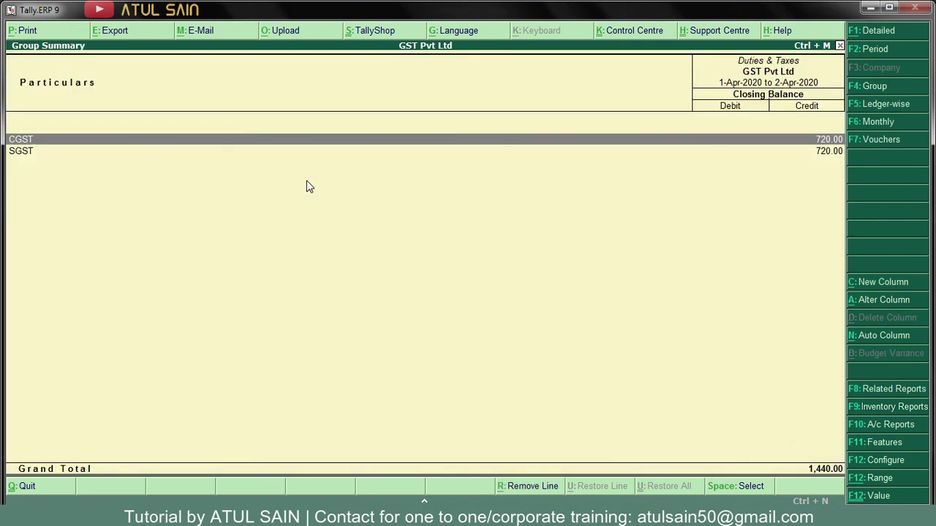
key("Escape")
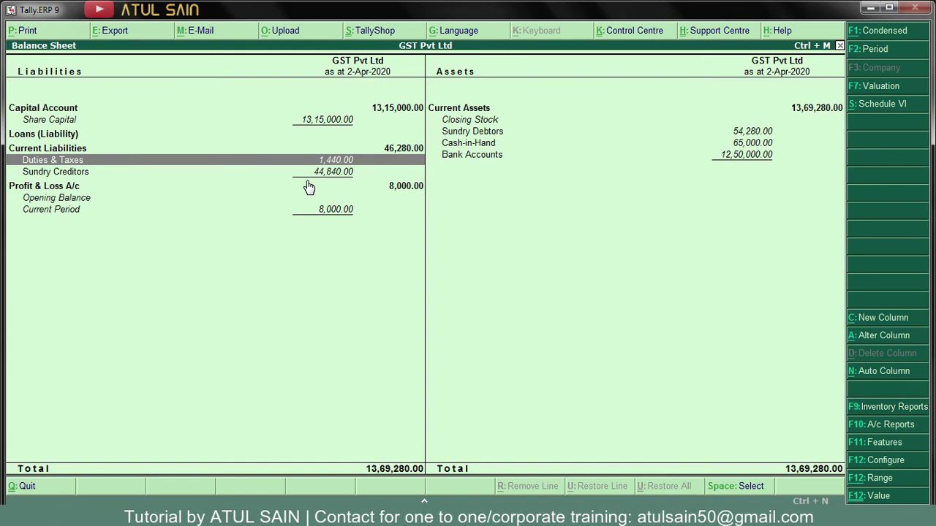
- Drill down from Sundry Creditors to Sony India's ledger vouchers, and return to look over the assets side of the Balance Sheet
key("Down")
key("Return")
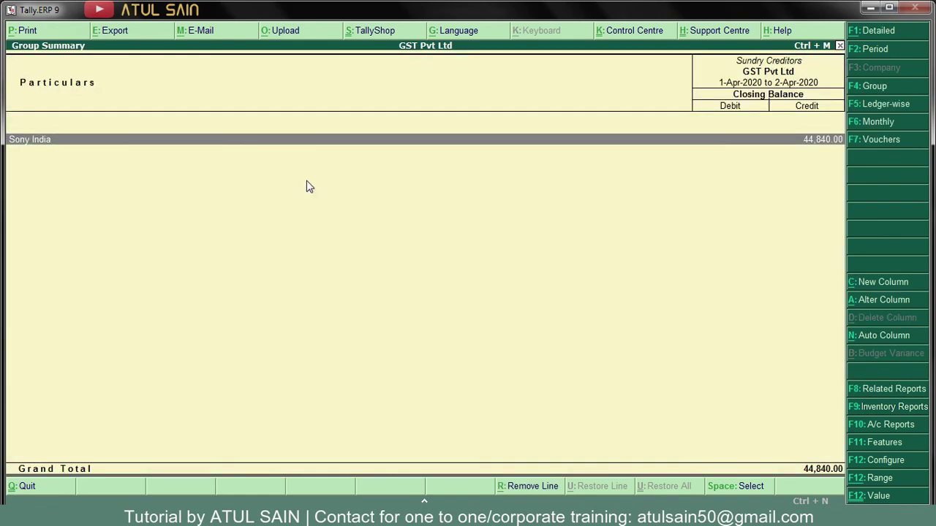
key("Return")
key("Return")
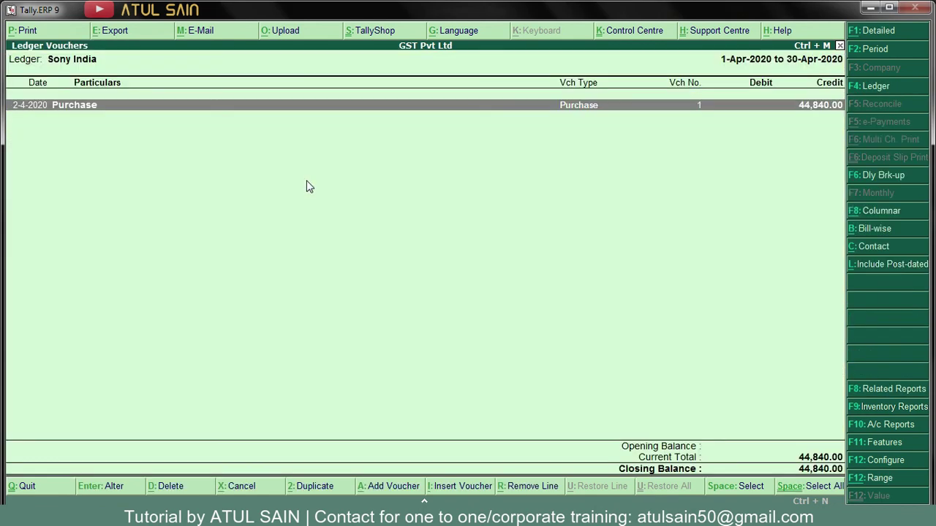
key("Escape")
key("Escape")
key("Escape")
key("Right")
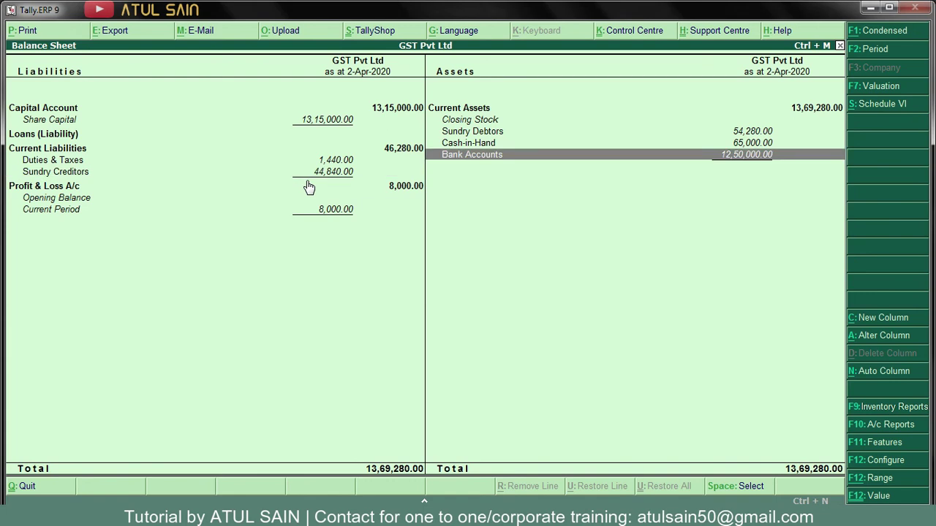
key("Up")
- Open the detailed Profit & Loss A/c and examine the April vouchers of the Purchase ledger
key("Escape")
key("Down")
key("Return")
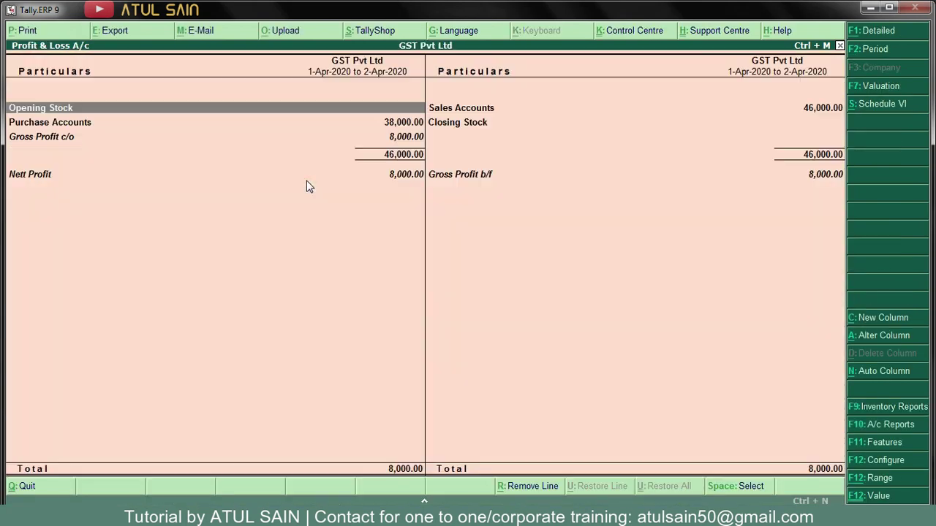
key("alt+F1")
key("Down")
key("Down")
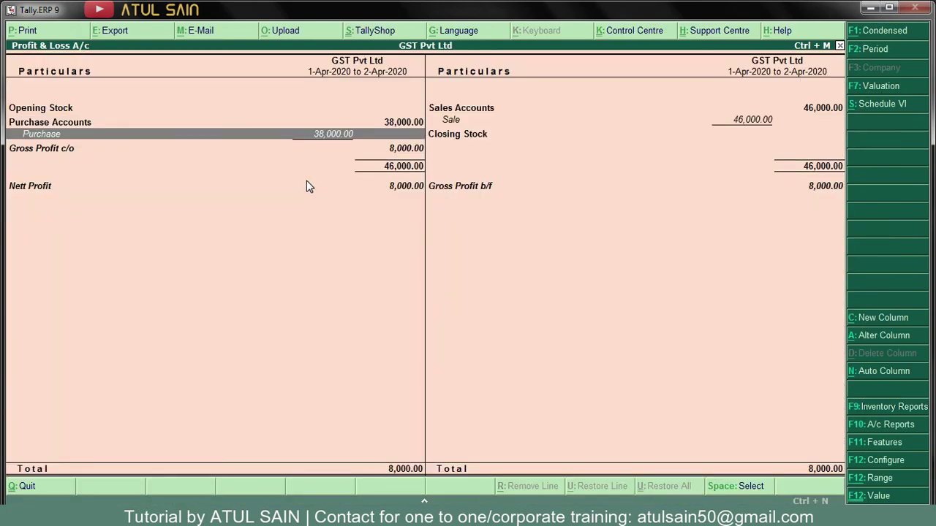
key("Return")
key("Return")
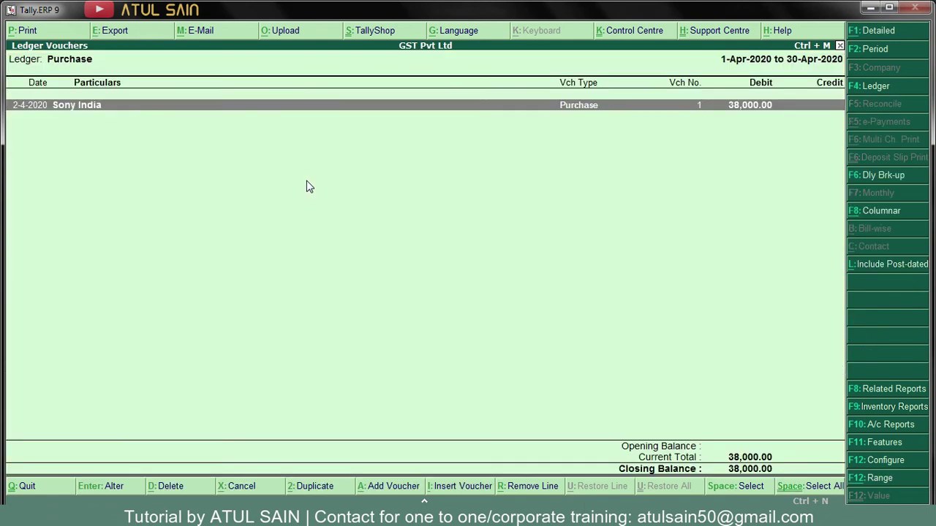
key("Escape")
key("Escape")
- Drill down from the Sale ledger in the Profit & Loss A/c to the Mehta Corp sales voucher, and close the report
key("Right")
key("Up")
key("Up")
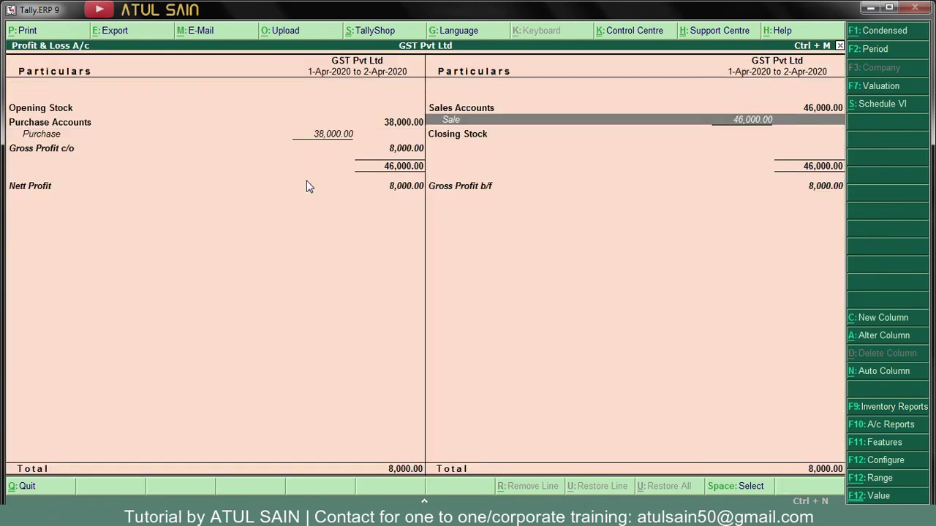
key("Return")
key("Return")
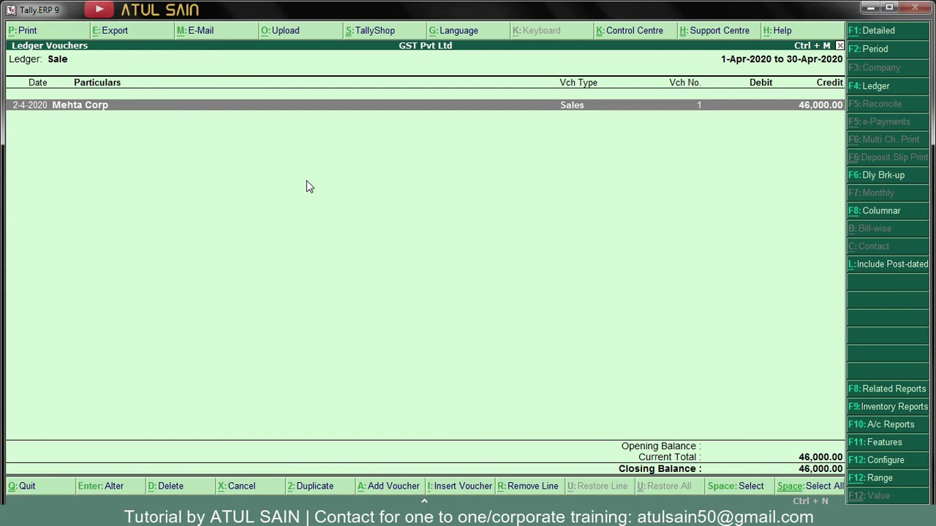
key("Return")
key("Escape")
key("Escape")
key("Escape")
key("Escape")
- Check the Stock Summary in detailed view for the closing stock and close the report
key("Down")
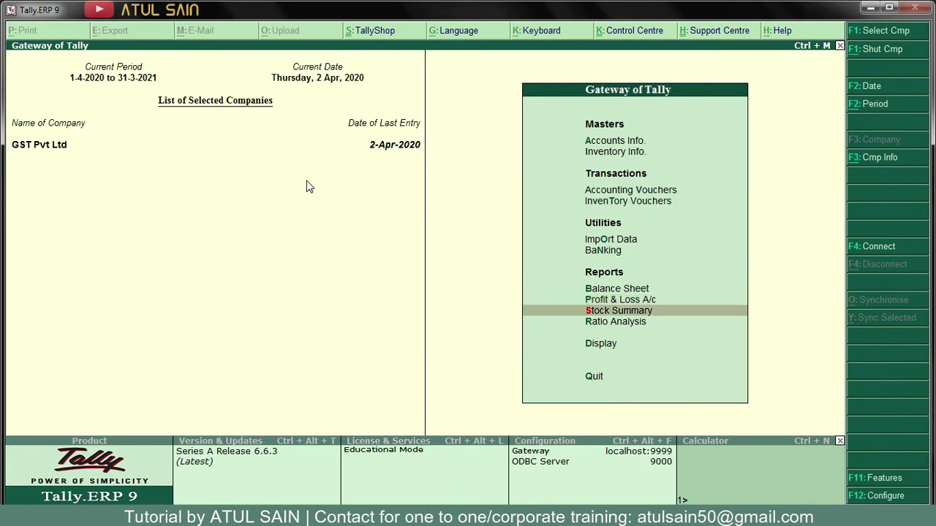
key("Return")
key("alt+F1")
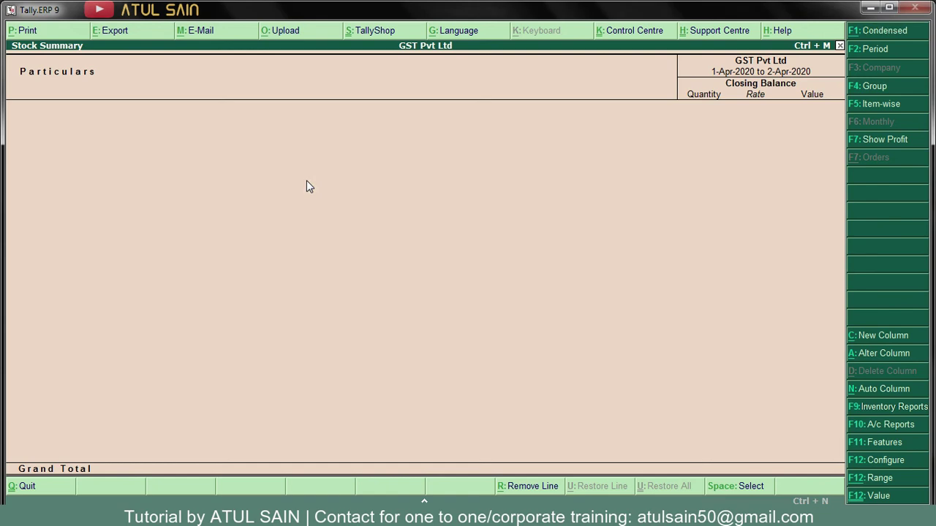
key("Escape")
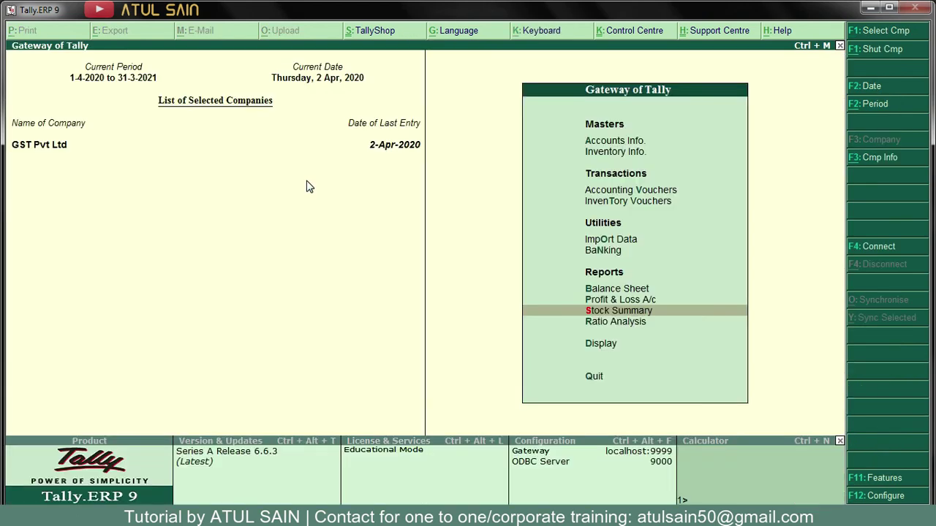
key("Down")
key("Down")
key("Return")
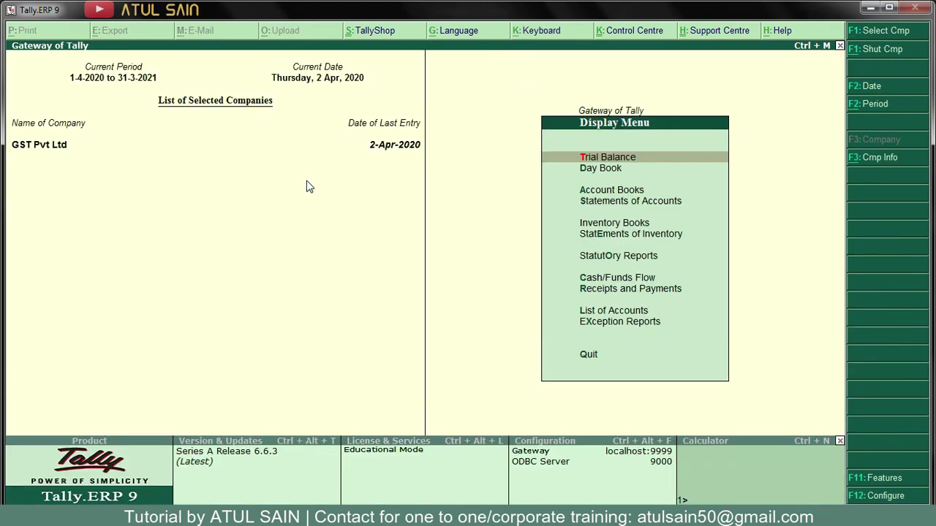
key("Down")
key("Down")
key("Down")
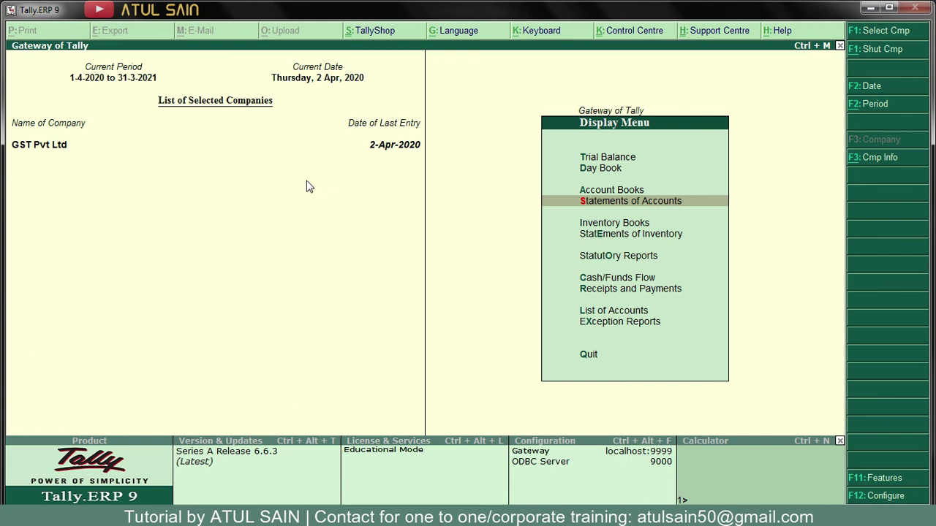
key("Escape")
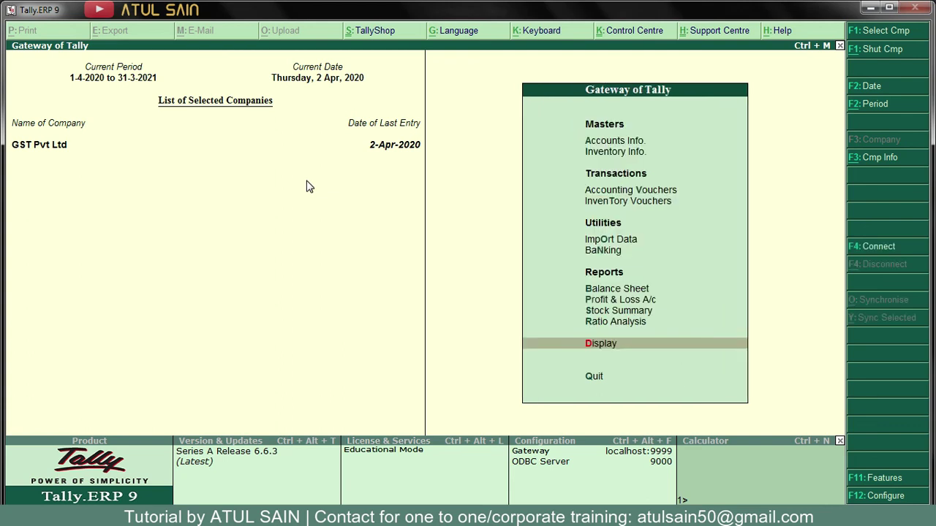
- Switch to the Gst Chapter-1 Word document and highlight task 6 about exporting the sale invoice in pdf format
key("alt+Tab")
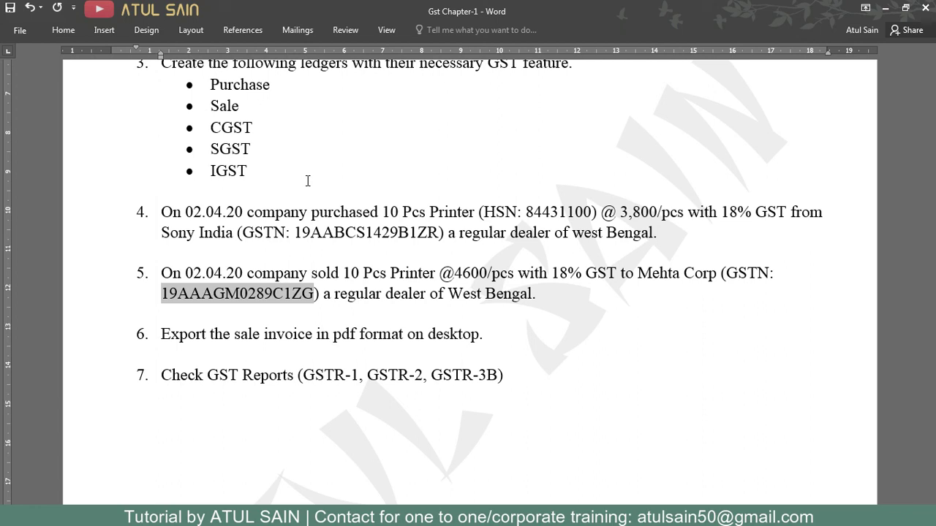
left_click_drag(164, 334, 479, 335)
left_click(571, 304)
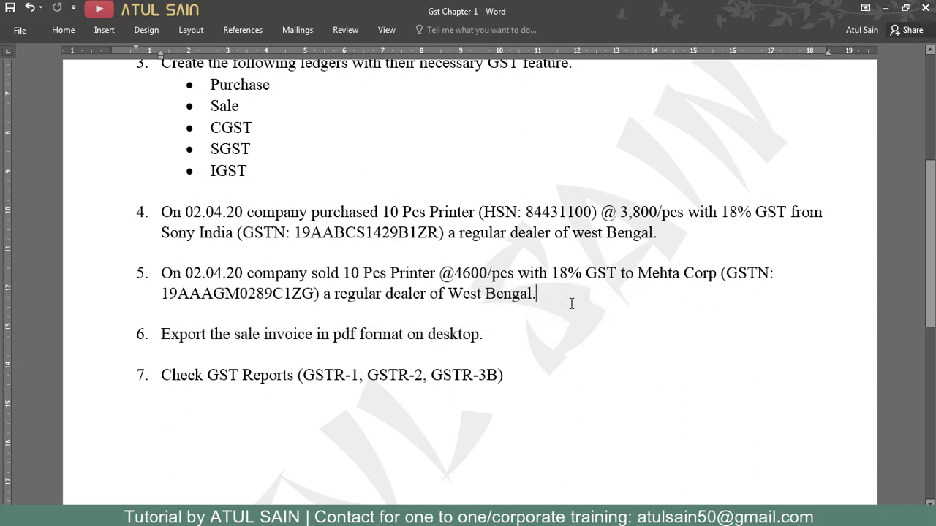
left_click_drag(163, 334, 473, 340)
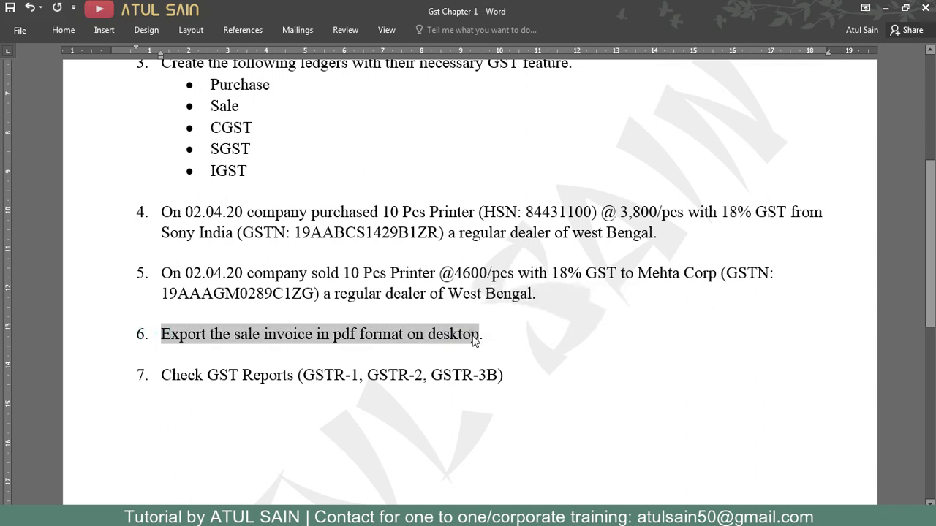
- Switch back to Tally.ERP 9 and open the Day Book listing the day's vouchers
key("alt+Tab")
key("Return")
key("Down")
key("Return")
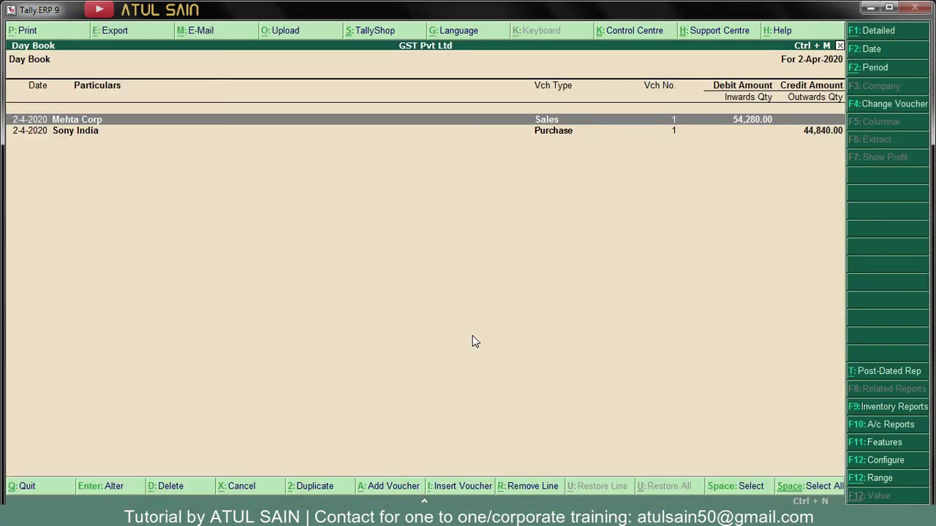
- Open the Mehta Corp sales voucher for export, keeping Default (All Languages) and choosing PDF (Portable Document Format) as the format
key("Return")
key("alt+e")
key("Return")
key("n")
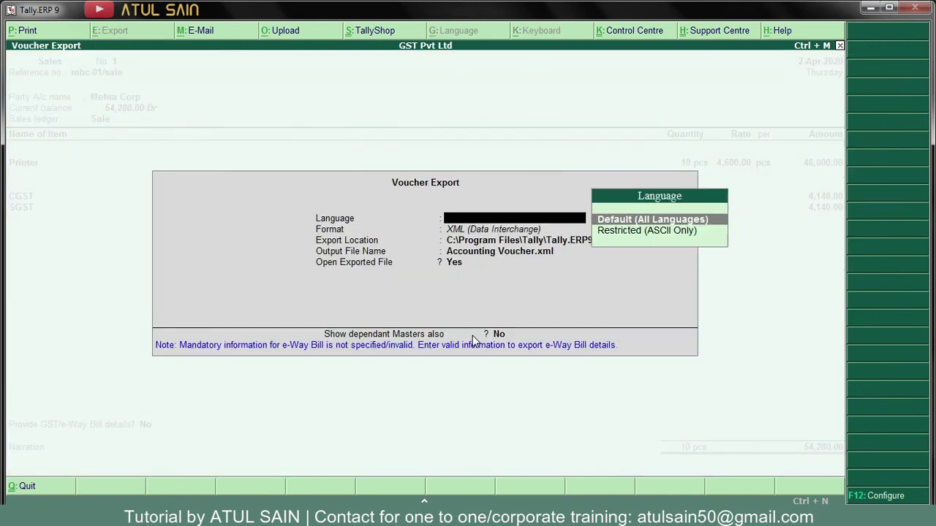
key("Return")
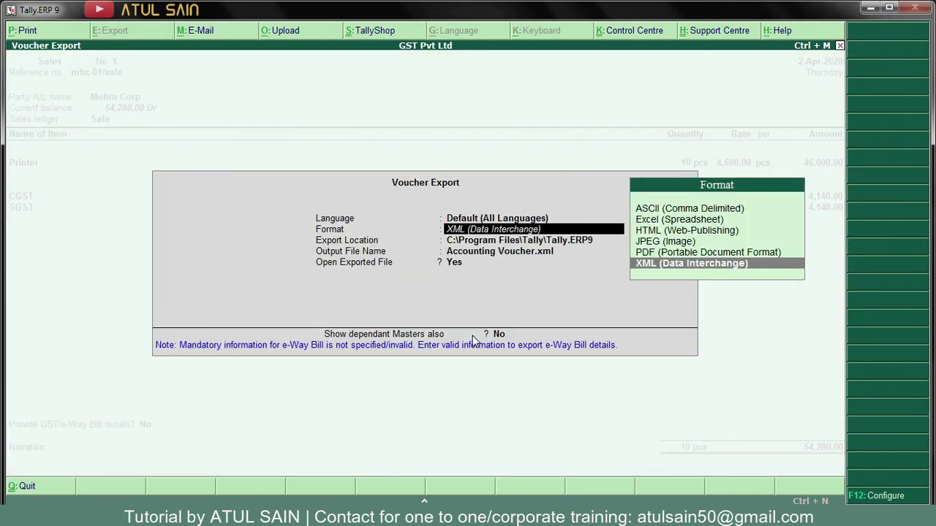
key("Up")
key("Return")
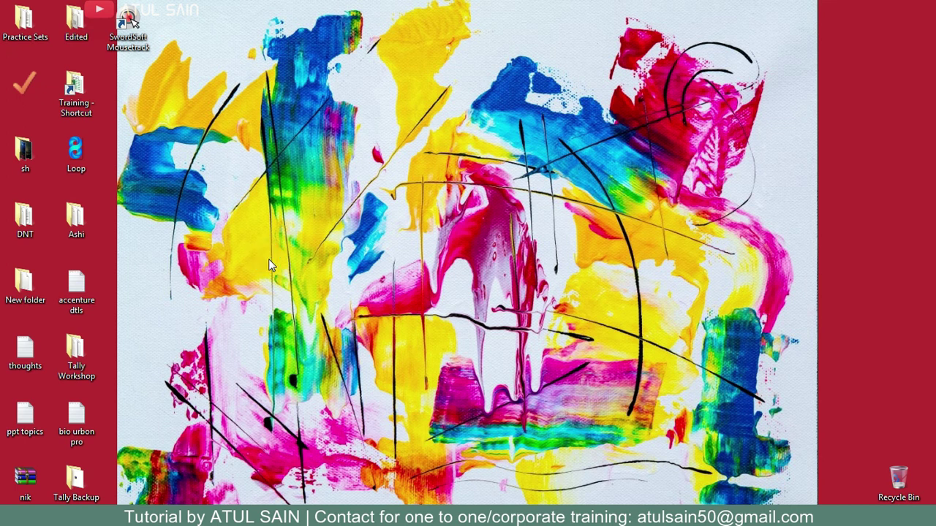
- Set the export location to the desktop's Tally Backup folder, using its path C:\Users\User\Desktop\Tally Backup from the folder window
left_click(86, 480)
key("Return")
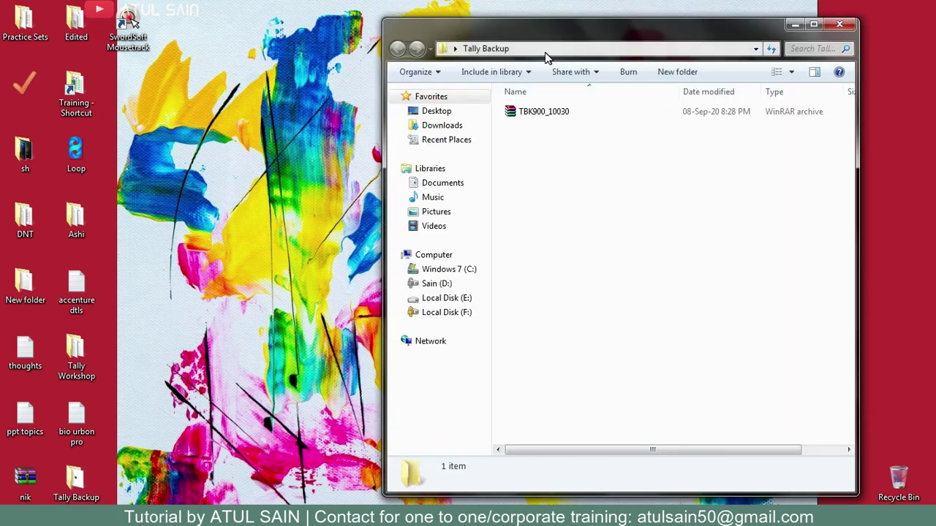
left_click(609, 49)
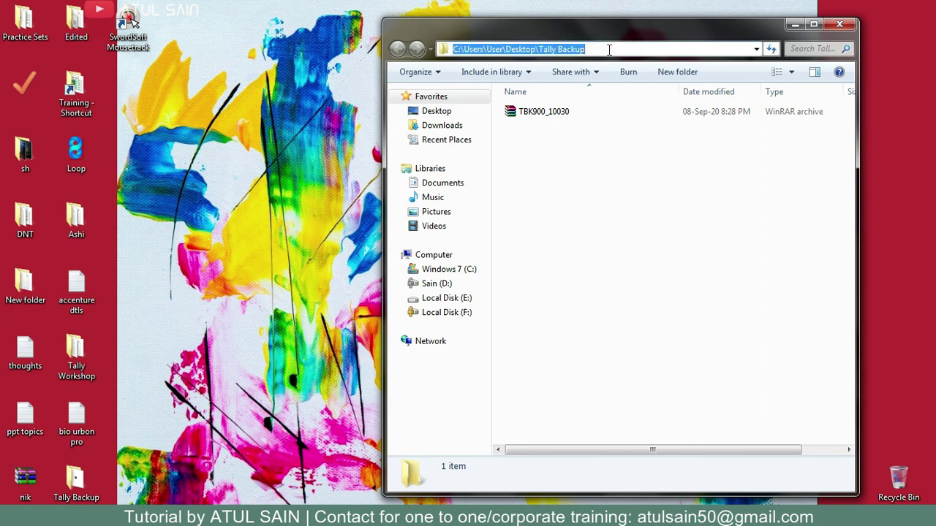
key("alt+Tab")
key("BackSpace")
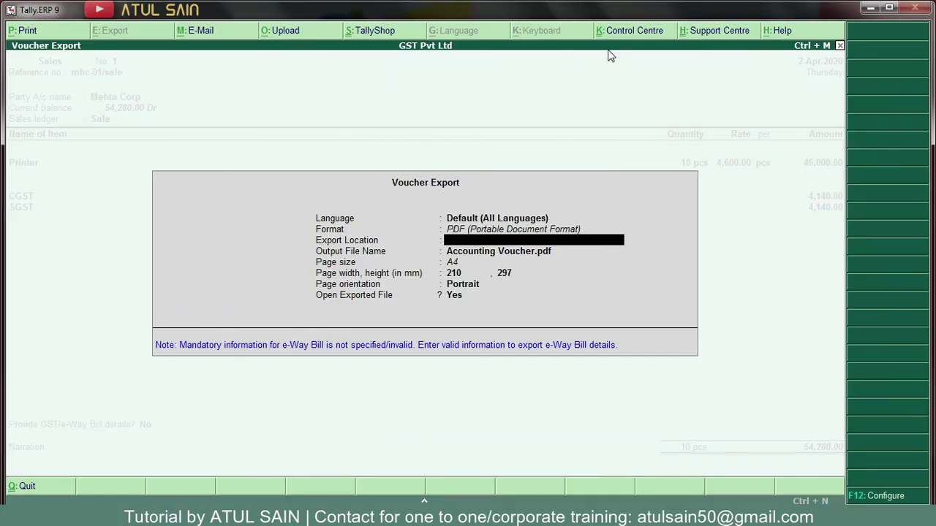
key("ctrl+alt+v")
key("Return")
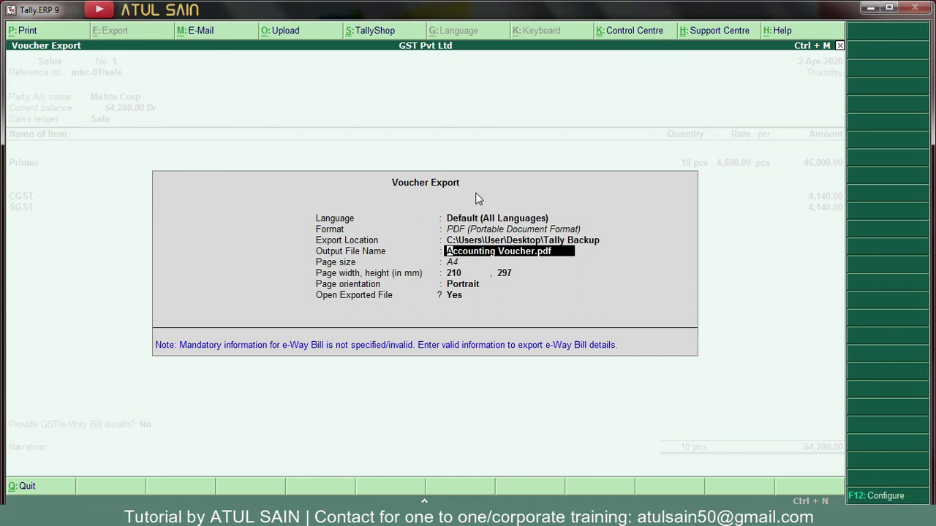
- Export the invoice as Accounting Voucher.pdf in Portrait orientation, with Open Exported File set to No
key("Return")
key("Return")
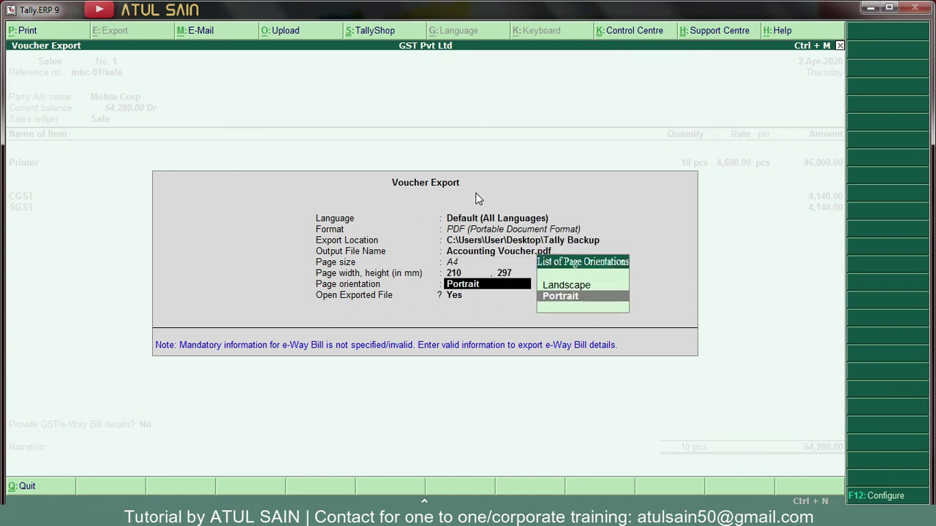
key("Return")
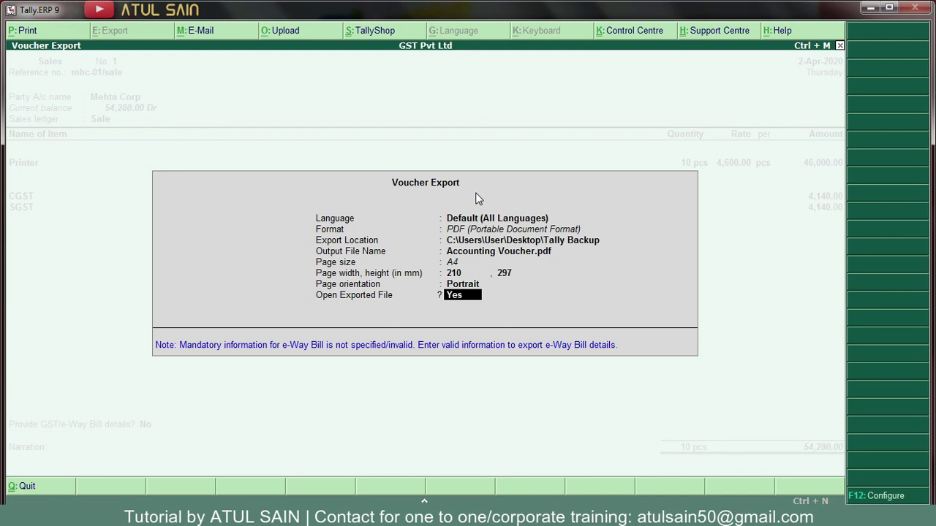
key("n")
key("Return")
key("Return")
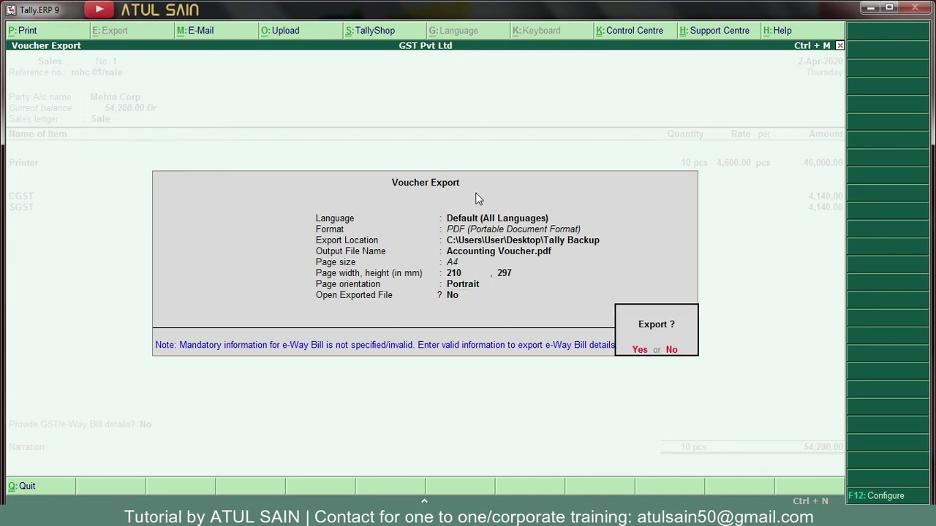
- Check the Tally Backup folder for the exported Accounting Voucher file and close the folder window
key("alt+Tab")
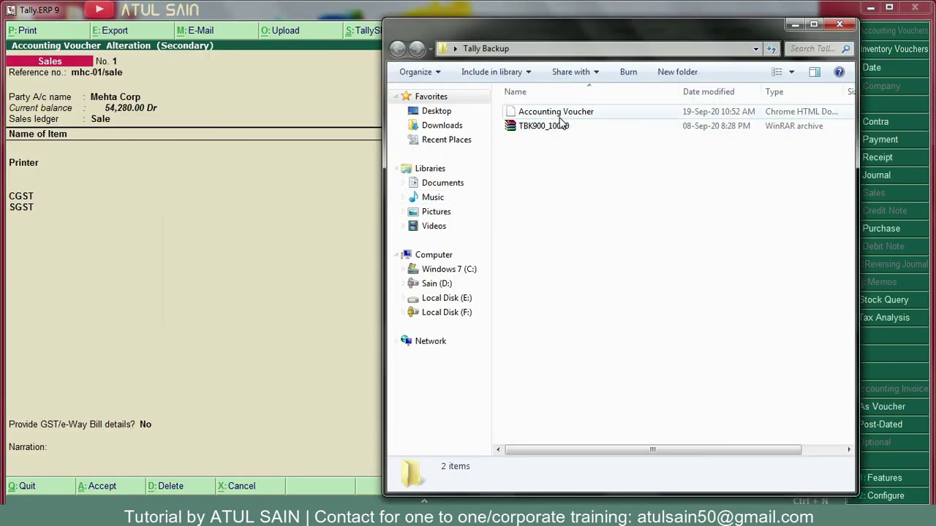
left_click(568, 116)
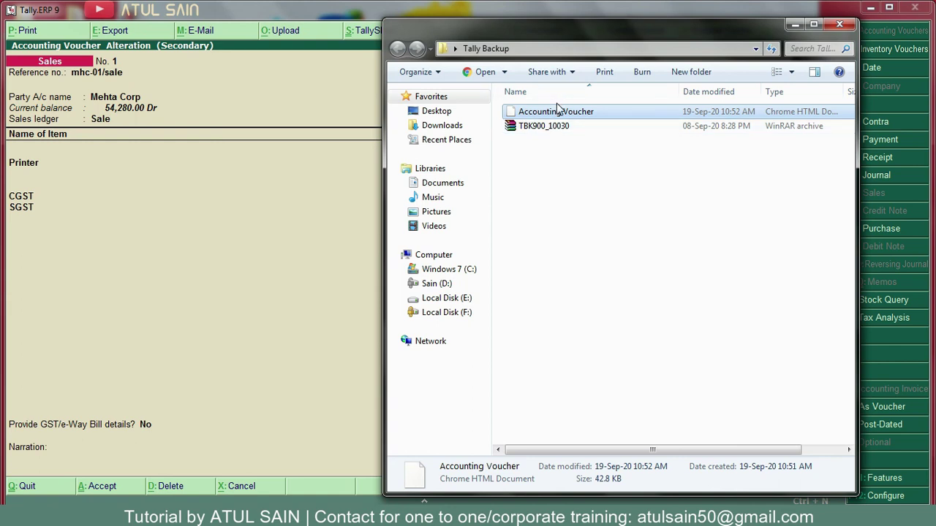
left_click(840, 26)
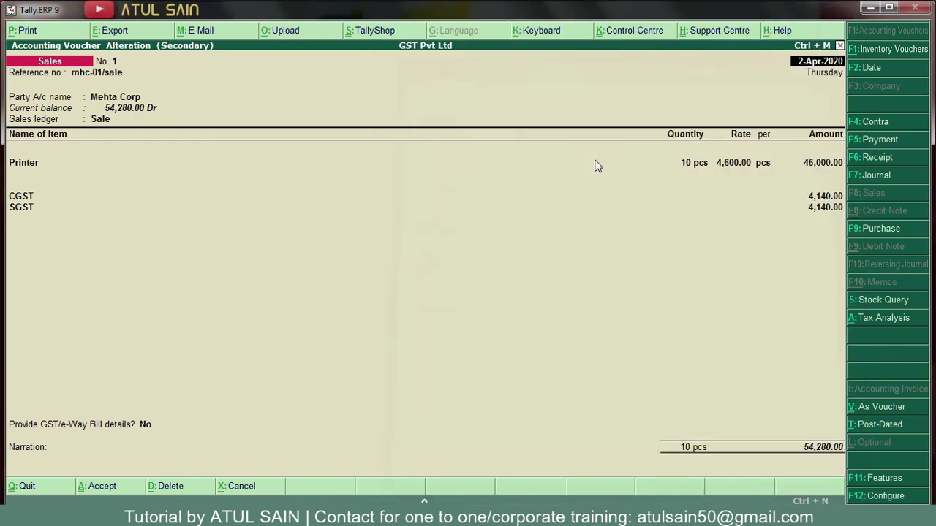
- Close the sales voucher and the Day Book and return to the Gateway of Tally
key("Escape")
key("Escape")
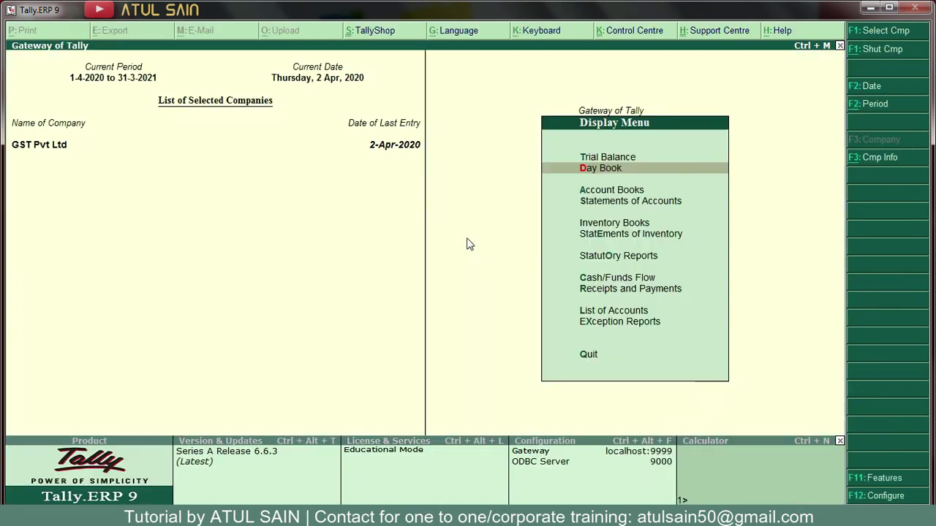
key("Escape")
key("Escape")
- Switch to the Gst Chapter-1 Word document and highlight task 7 about checking GST Reports (GSTR-1, GSTR-2, GSTR-3B)
key("alt+Tab")
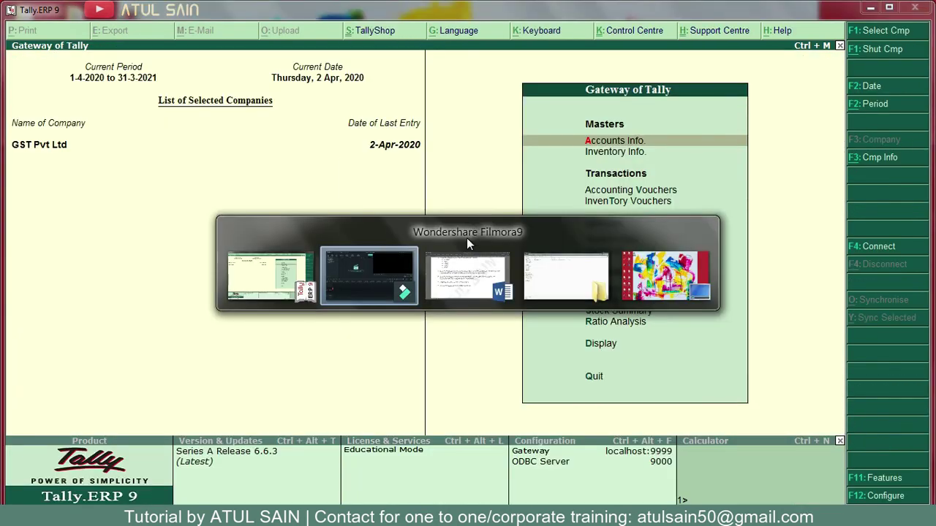
key("alt+Tab")
key("Escape")
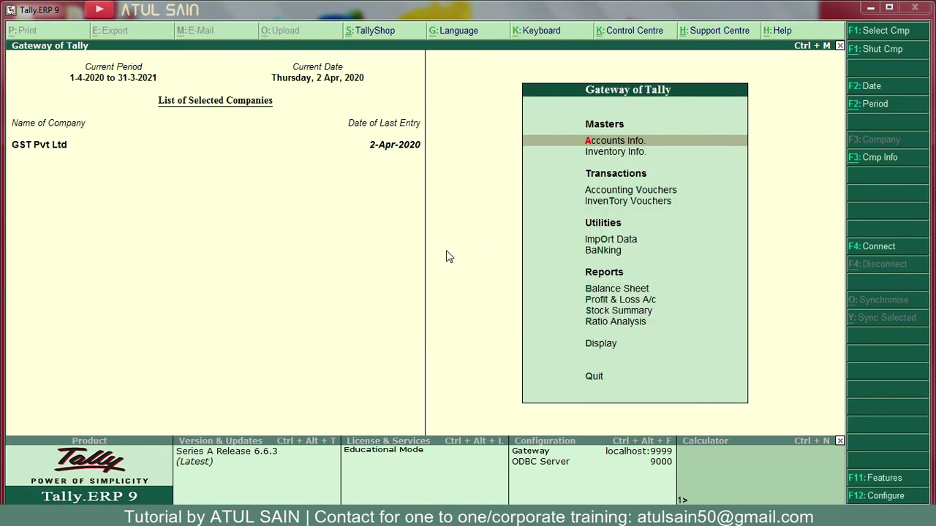
key("alt+Tab")
key("alt+Tab")
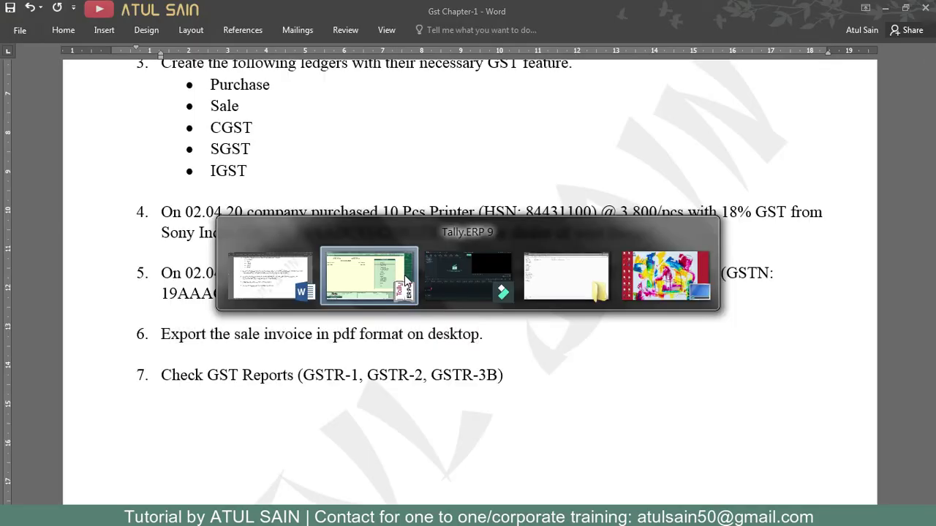
key("alt+Tab")
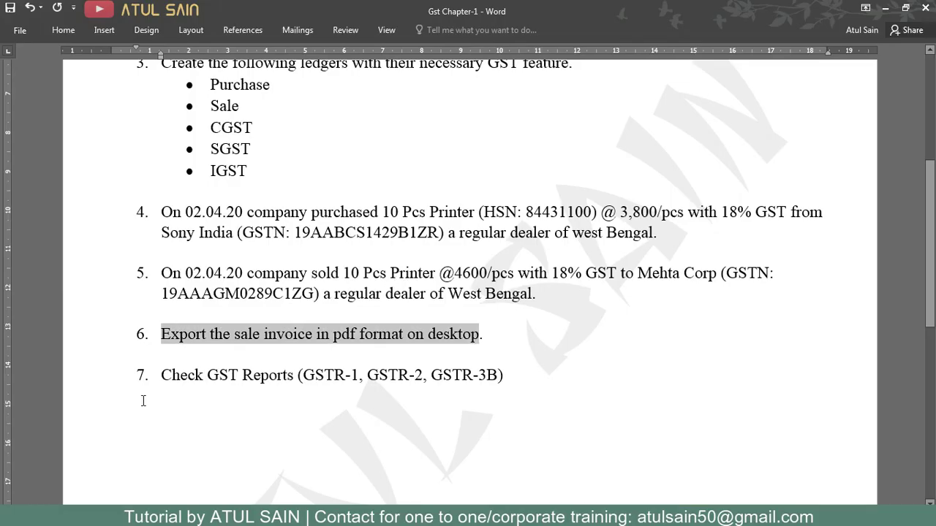
left_click_drag(162, 376, 509, 379)
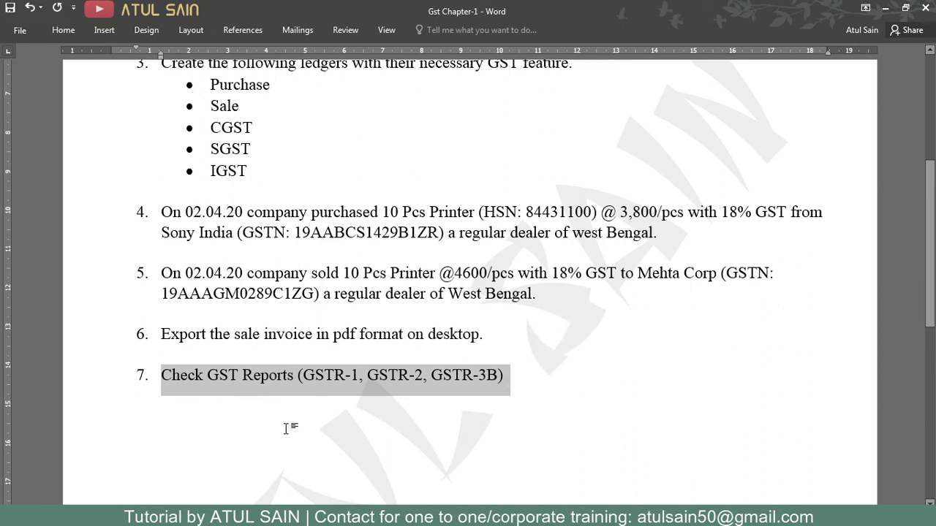
- Switch back to Tally.ERP 9 and bring up the list of GST reports among the statutory reports
key("alt+Tab")
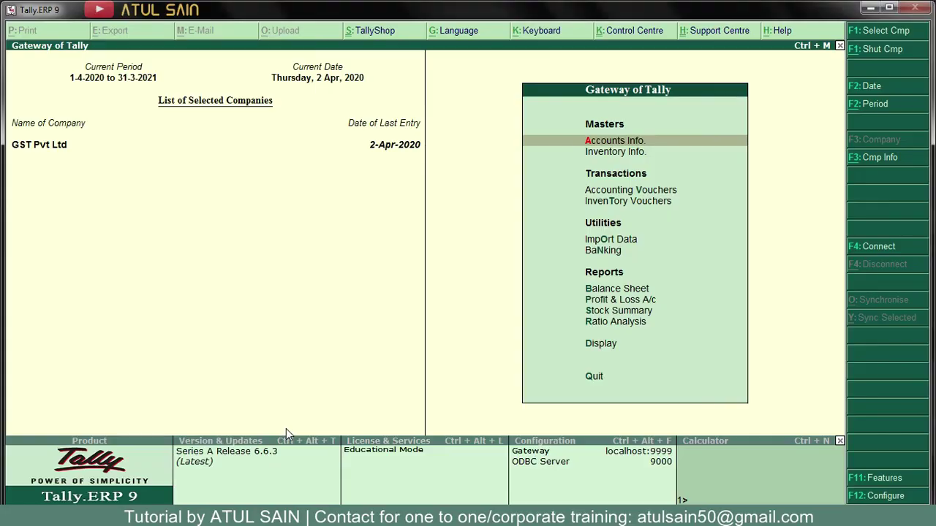
key("Down")
key("Down")
key("d")
key("Return")
key("Down")
key("Down")
key("Down")
key("Down")
key("Down")
key("Down")
key("Return")
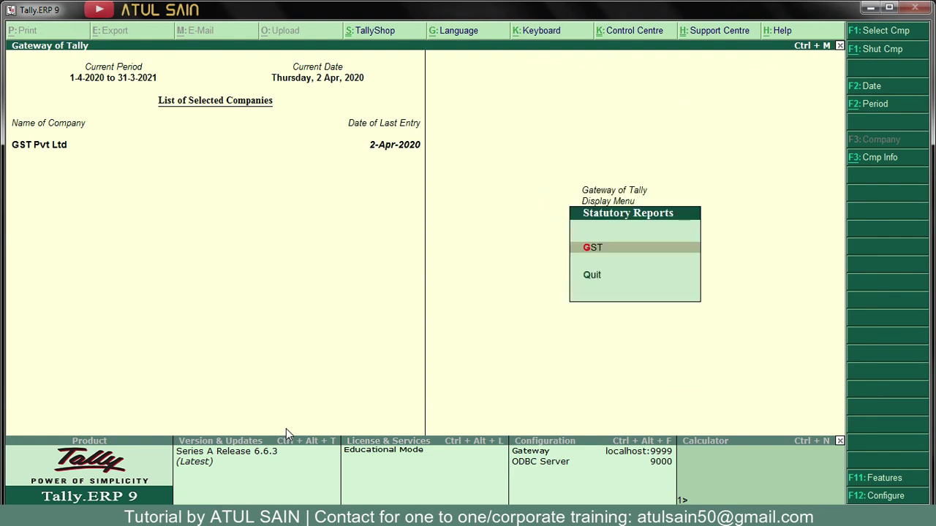
key("Return")
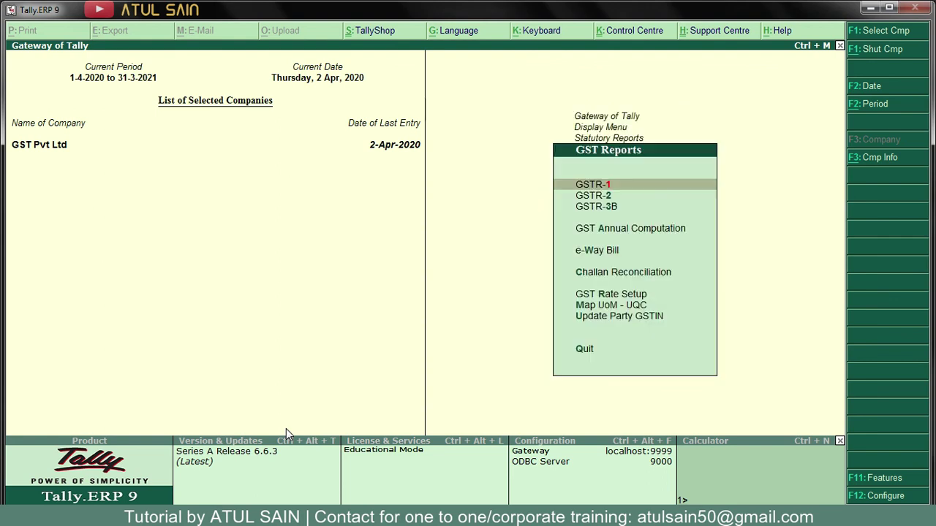
key("Down")
key("Down")
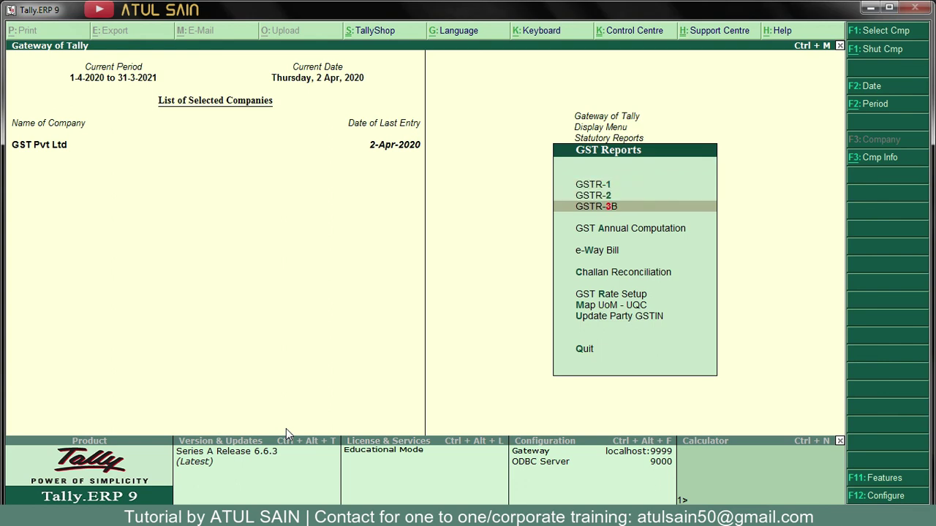
key("Down")
key("Down")
key("Down")
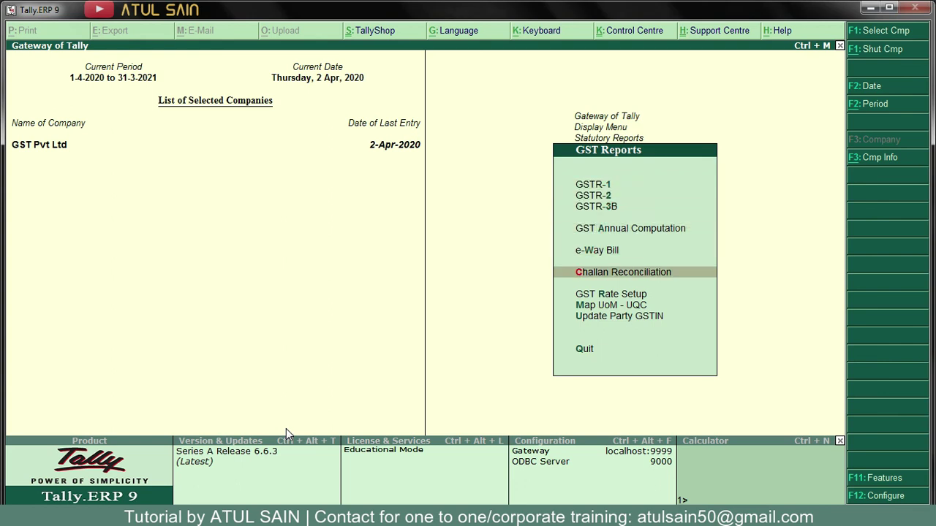
key("Down")
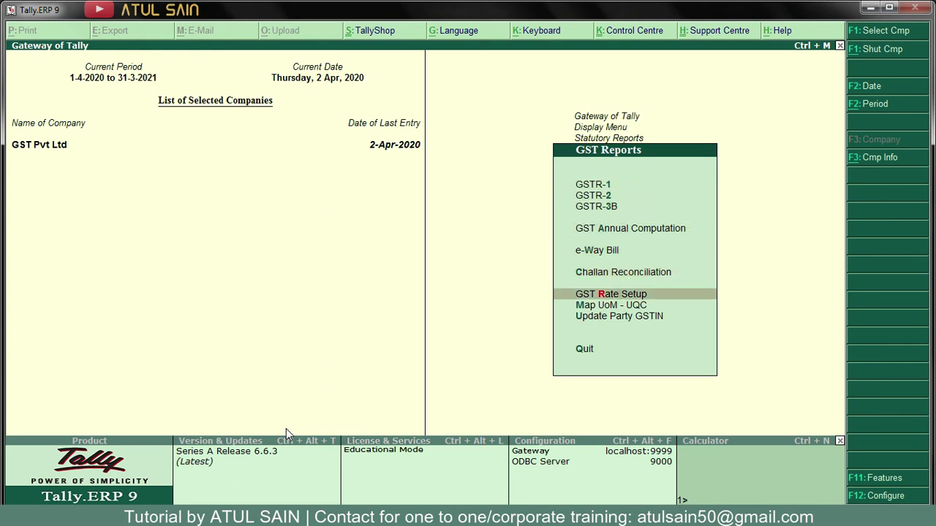
key("Up")
key("Up")
key("Up")
key("Up")
key("Up")
key("Up")
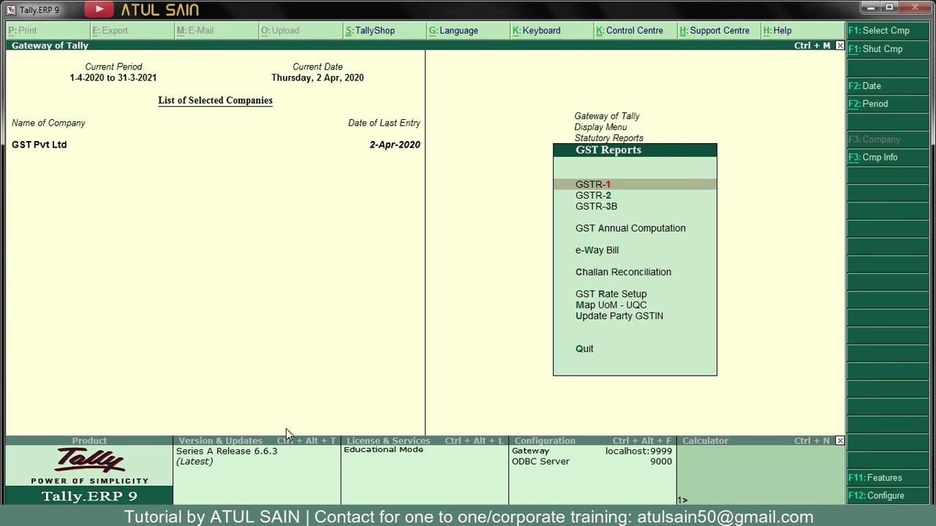
key("Down")
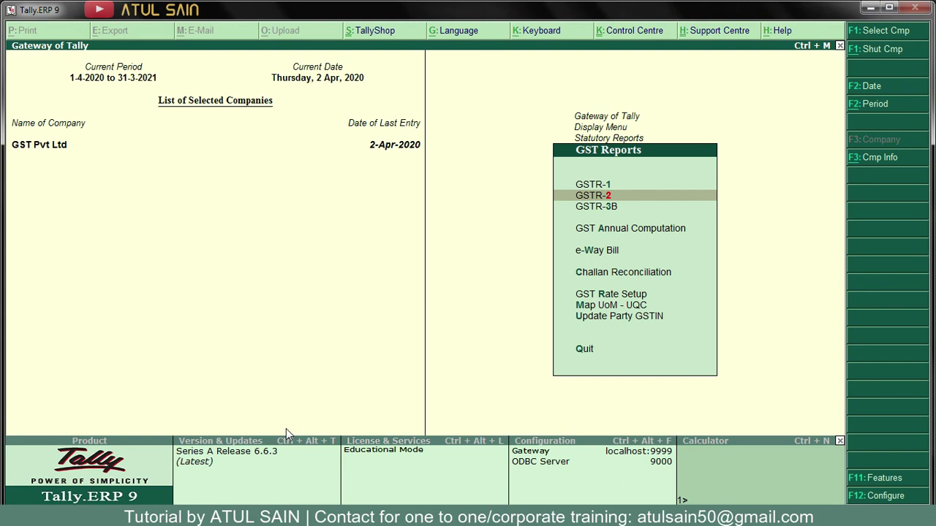
key("Up")
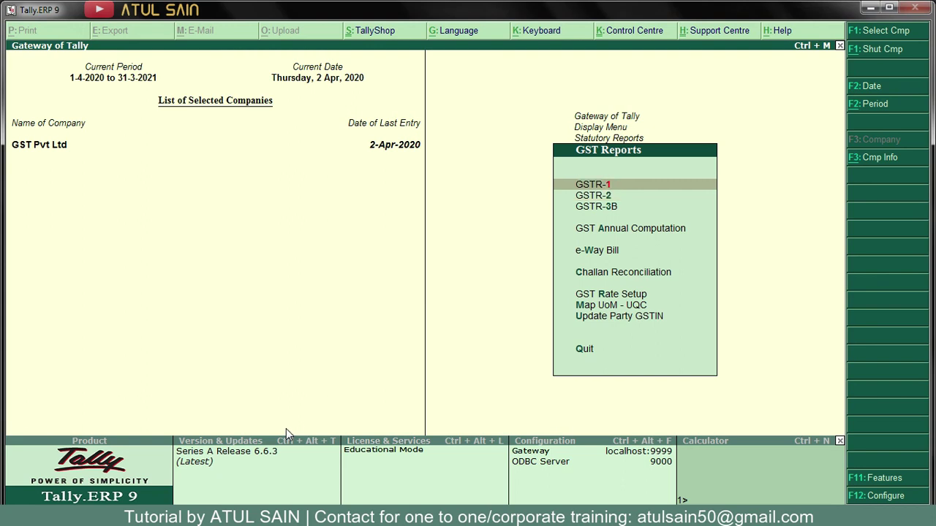
- Open the GSTR-1 report, drill down from B2B Invoices to the Mehta Corp sales voucher, and close the report
key("Return")
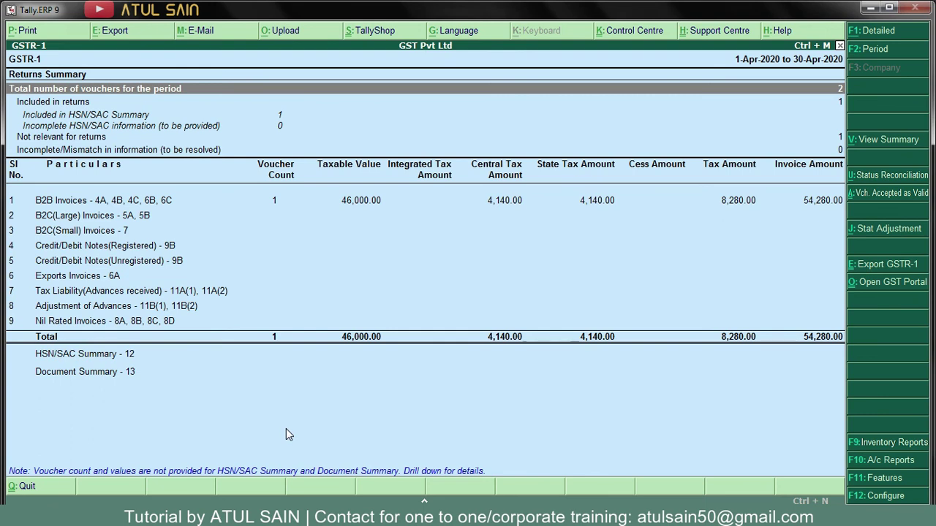
key("Down")
key("Down")
key("Down")
key("Down")
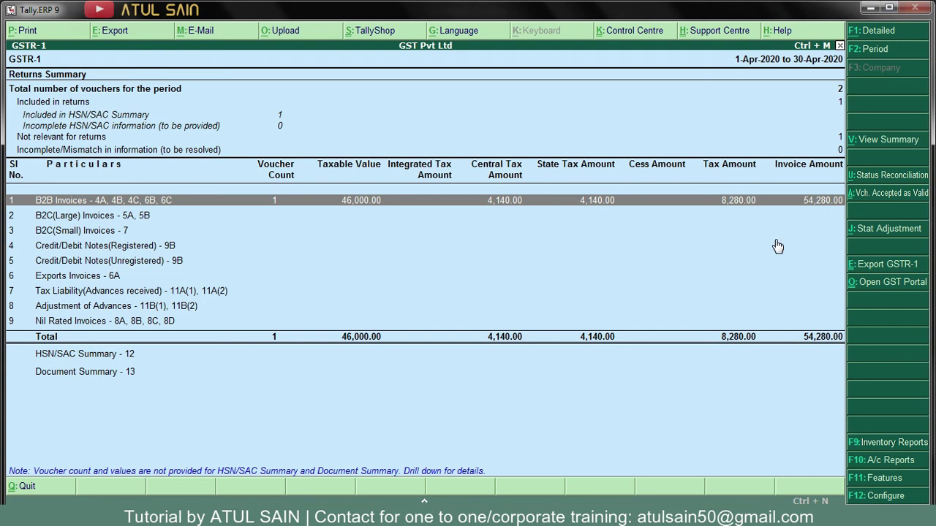
key("Return")
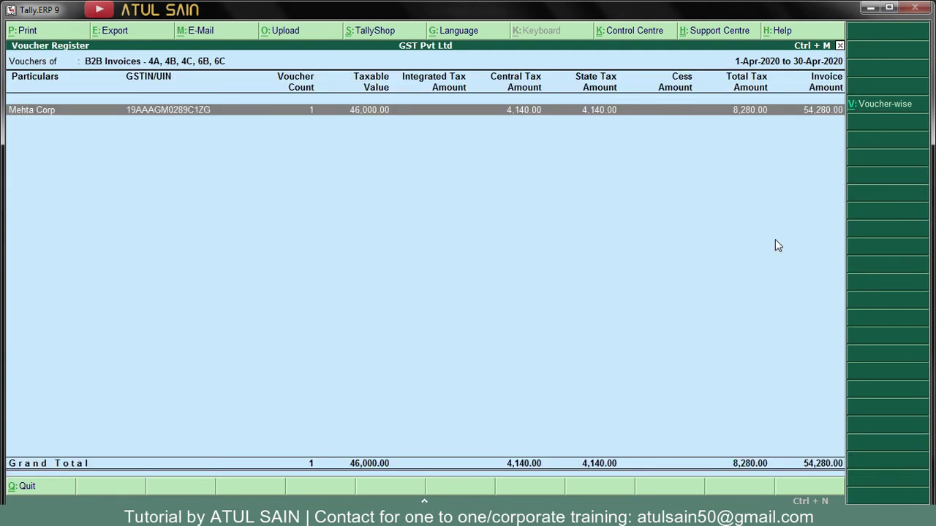
key("Return")
key("Return")
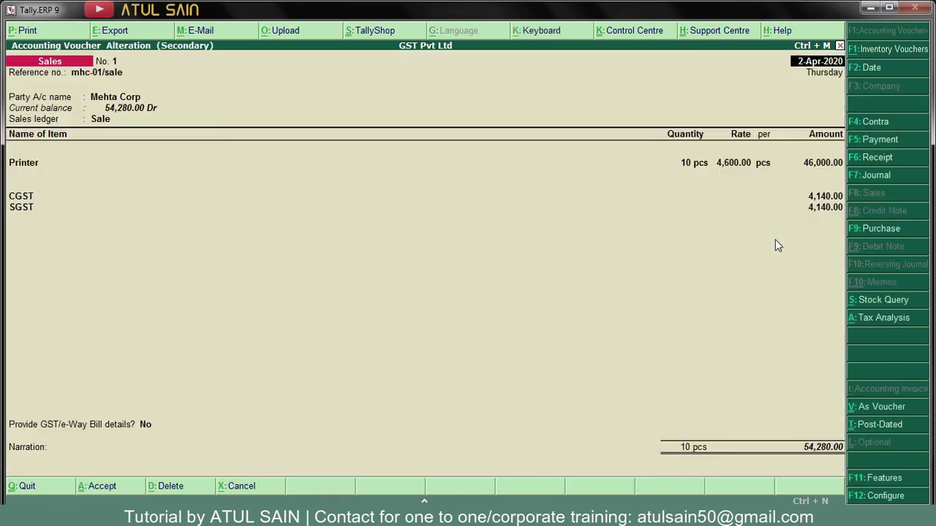
key("Escape")
key("Escape")
key("Escape")
key("Escape")
- Open the GSTR-2 report, check the B2B Invoices line for the purchase, and close the report
key("Down")
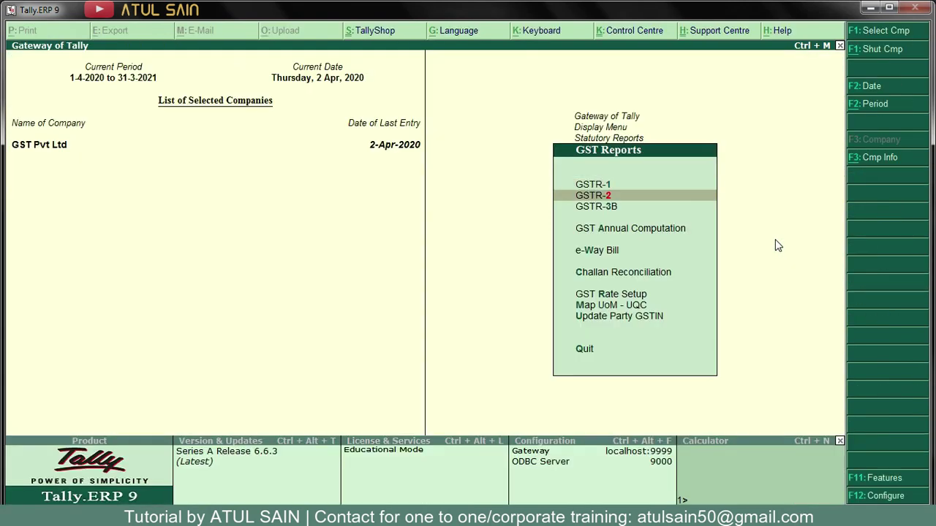
key("Return")
key("Down")
key("Down")
key("Down")
key("Down")
key("Down")
key("Down")
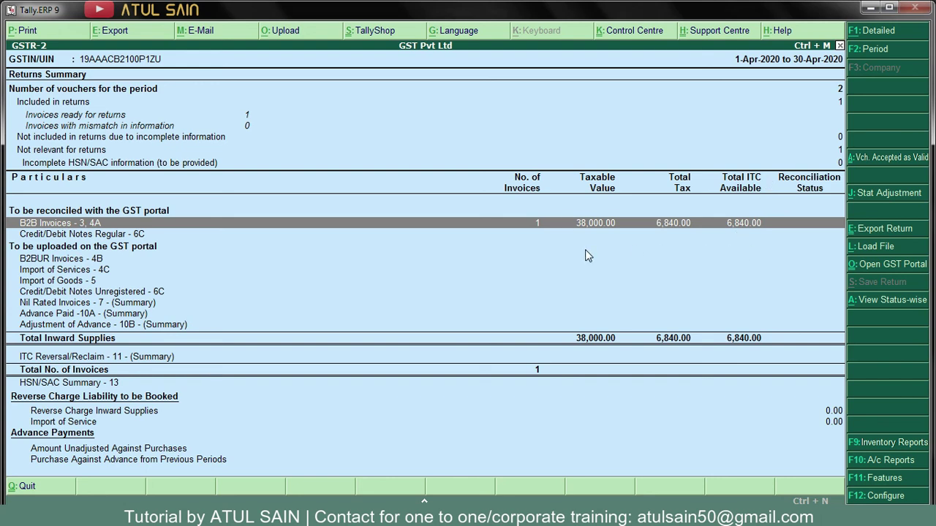
key("Escape")
- Open the GSTR-3B report, check the outward supplies and Eligible ITC lines, and return to the Display Menu
key("Down")
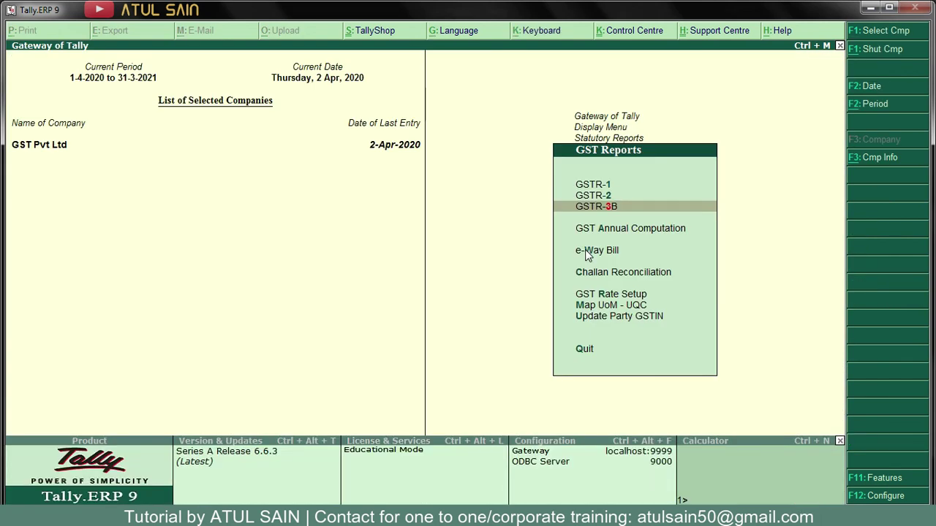
key("Return")
key("Down")
key("Down")
key("Down")
key("Down")
key("Down")
key("Down")
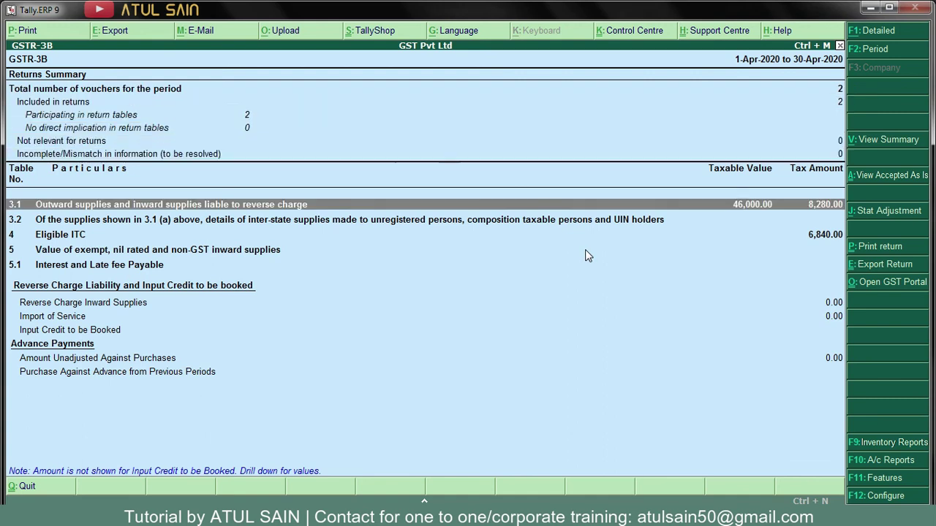
key("Up")
key("Down")
key("Down")
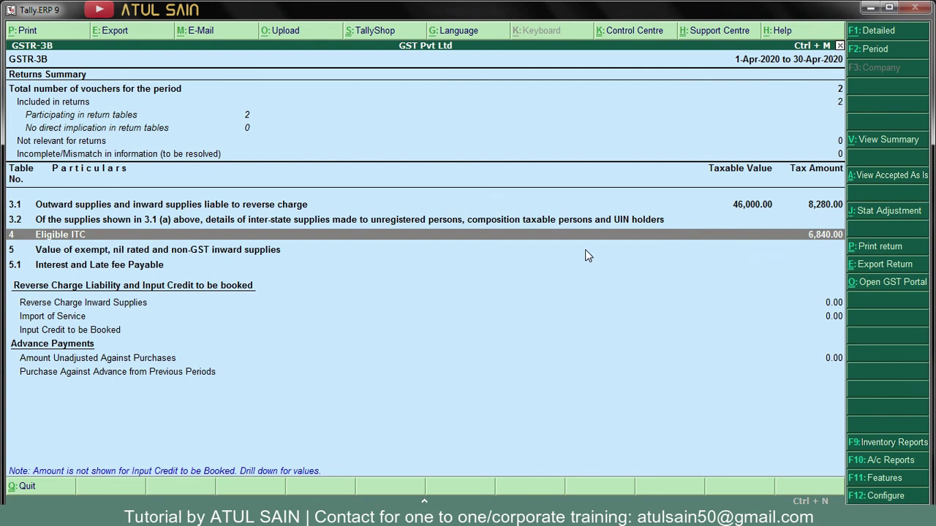
key("Escape")
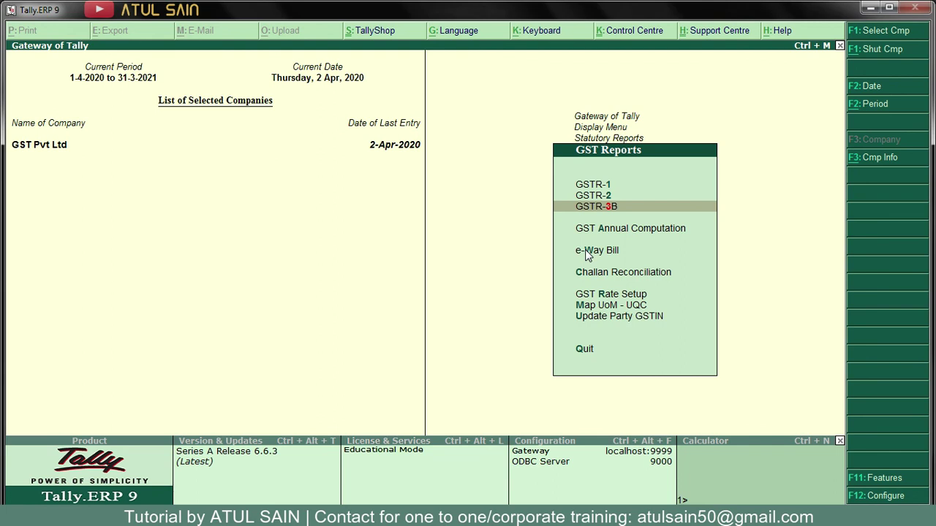
key("Escape")
key("Escape")
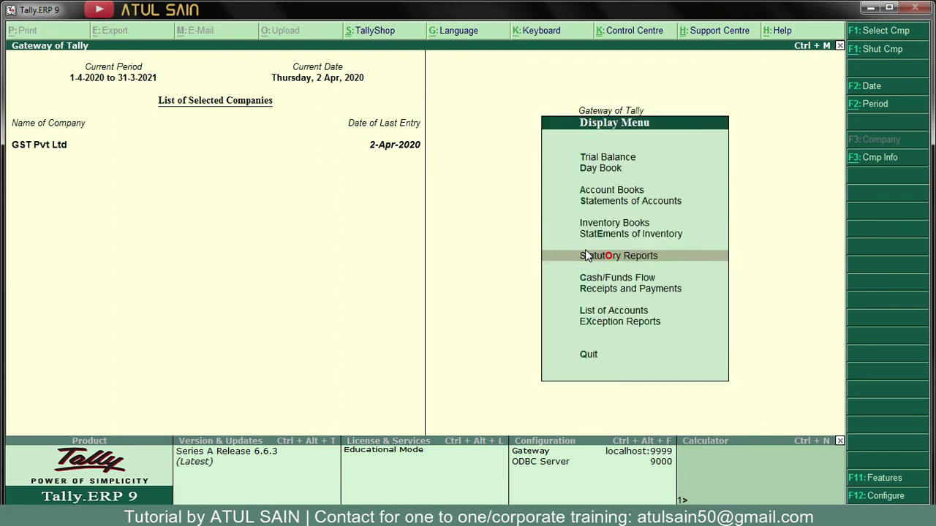
- Switch to the Gst Chapter-1 Word document, clear the highlight on task 7, and review the exercise's tasks 1 to 7
key("alt+Tab")
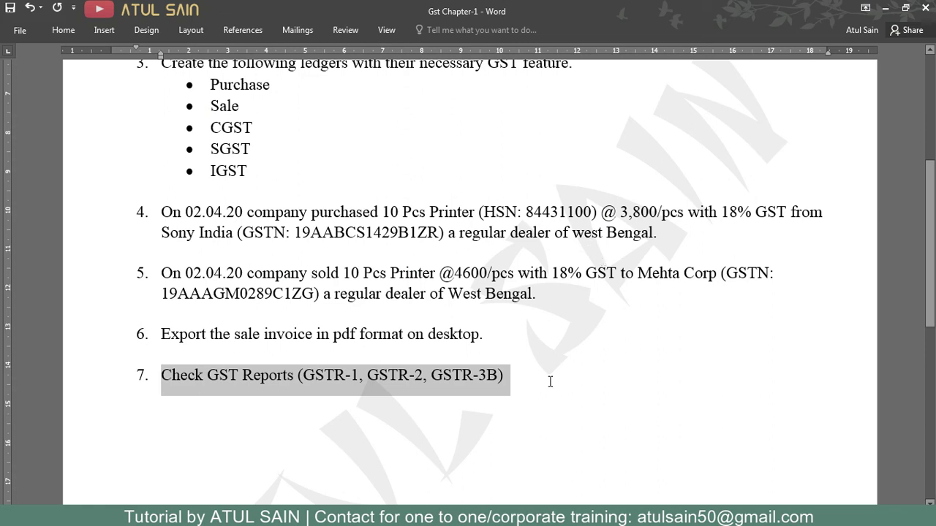
left_click(549, 382)
scroll(549, 382, "up", 6)
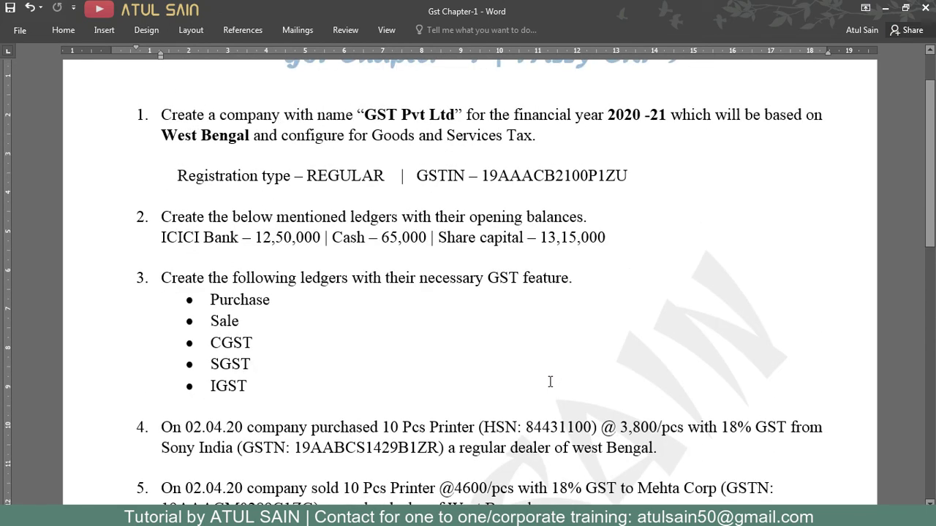
scroll(550, 381, "up", 2)
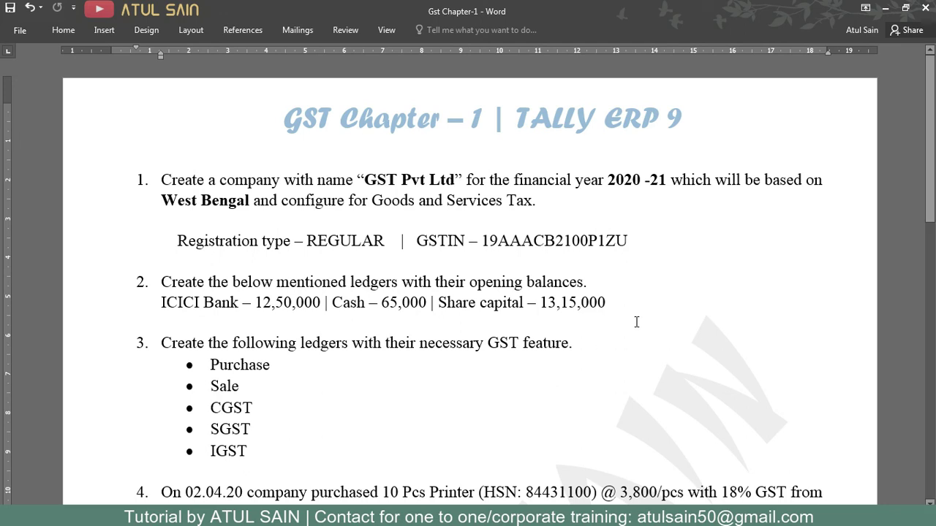
scroll(636, 321, "down", 3)
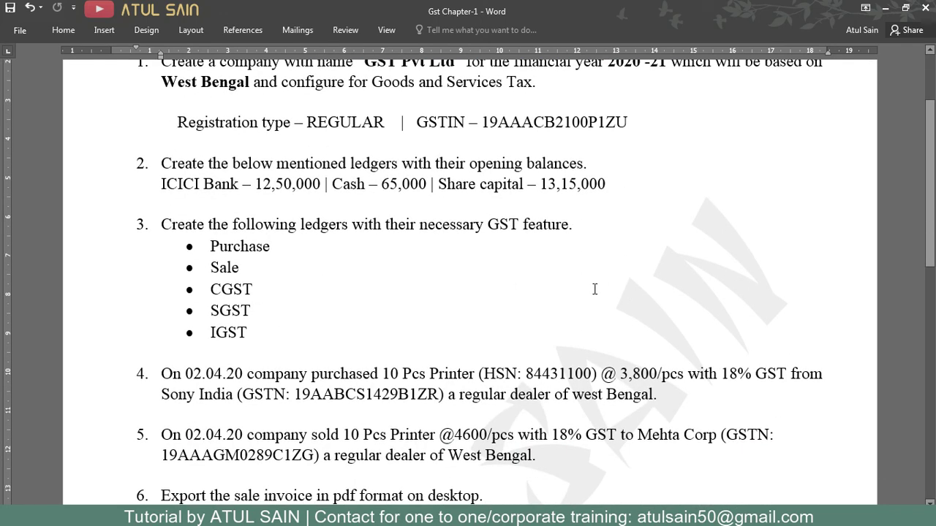
scroll(595, 289, "down", 2)
scroll(595, 288, "up", 1)
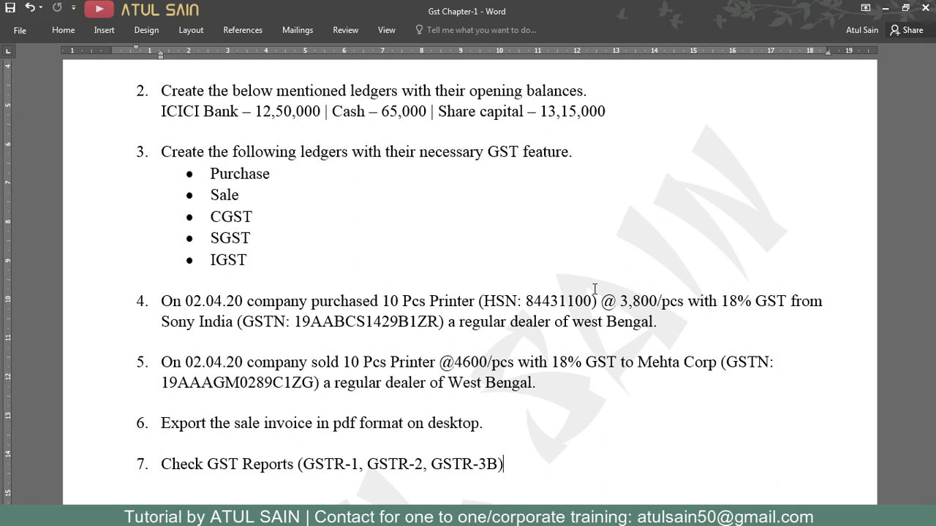
scroll(657, 288, "up", 2)
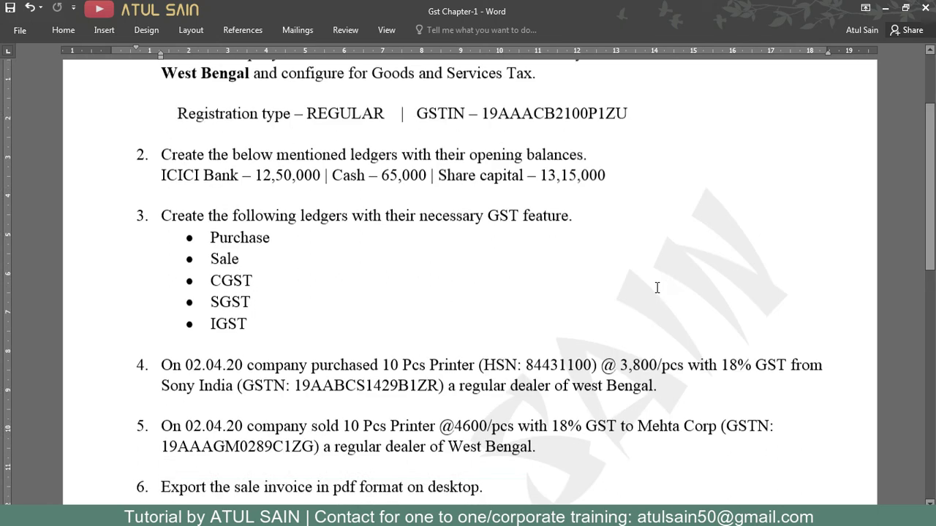
scroll(657, 288, "up", 4)
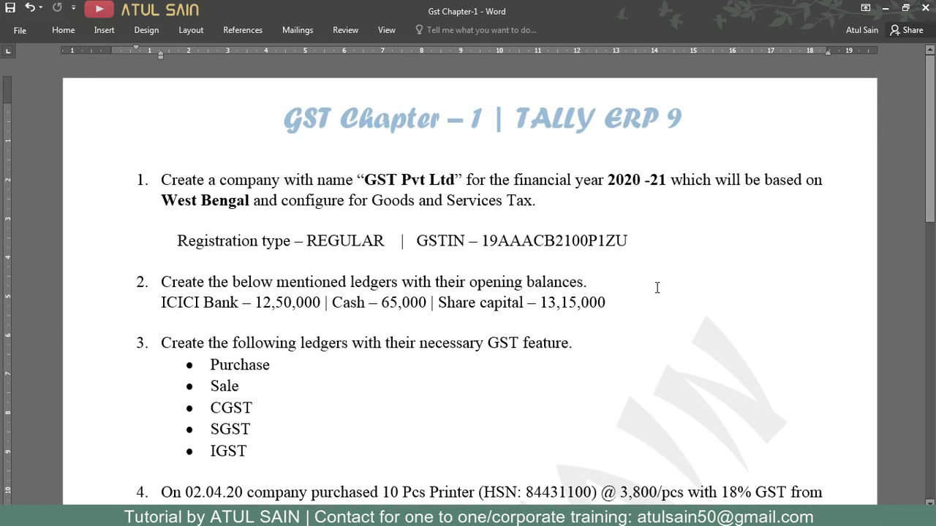